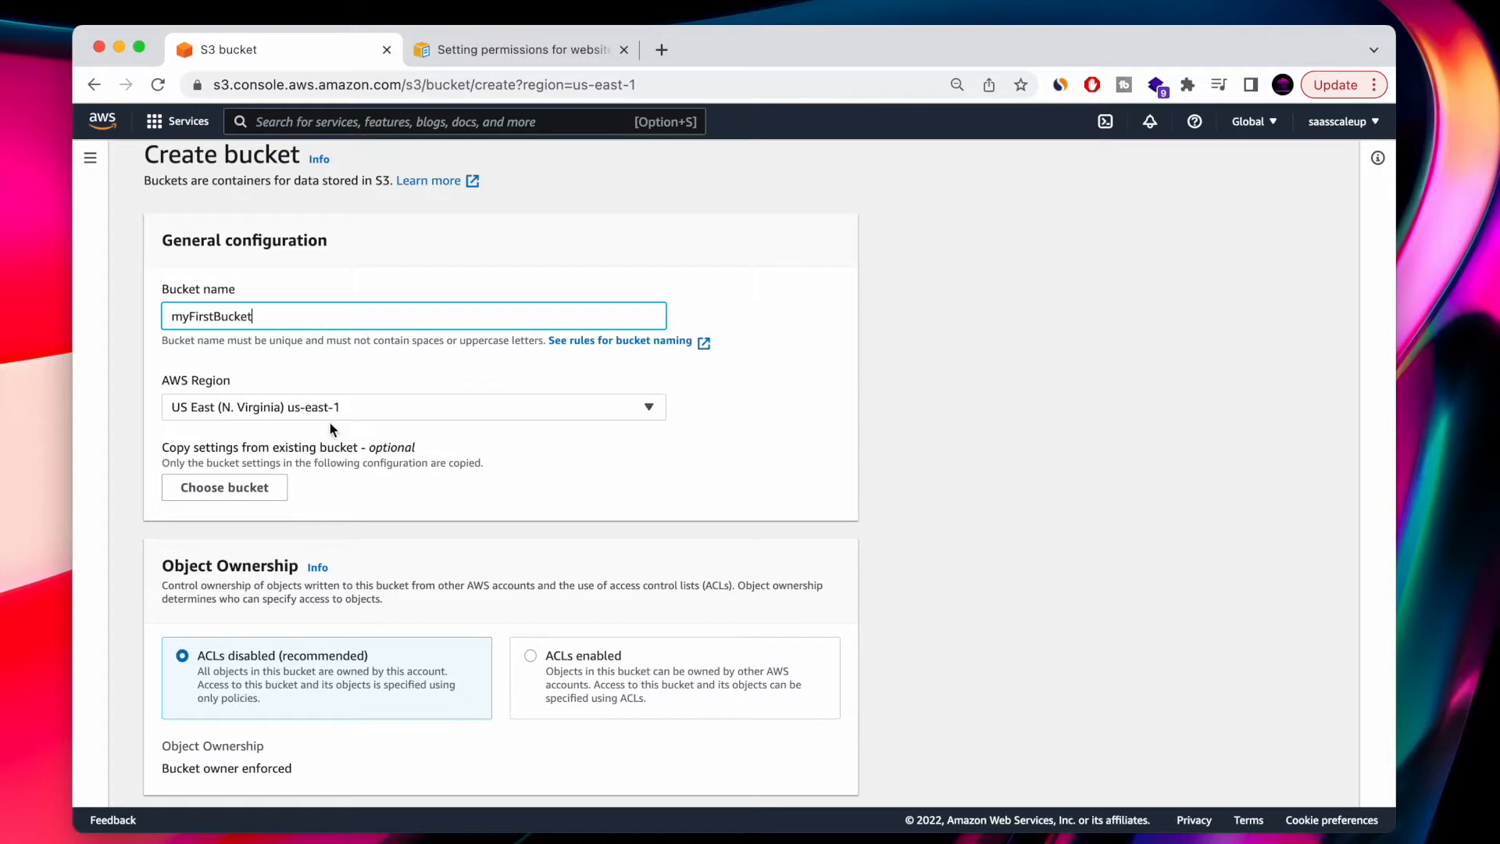
- Look through the available AWS regions for the bucket, leaving US East (N. Virginia) us-east-1 selected
left_click(655, 413)
scroll(302, 547, "down", 3)
scroll(356, 549, "up", 3)
left_click(697, 396)
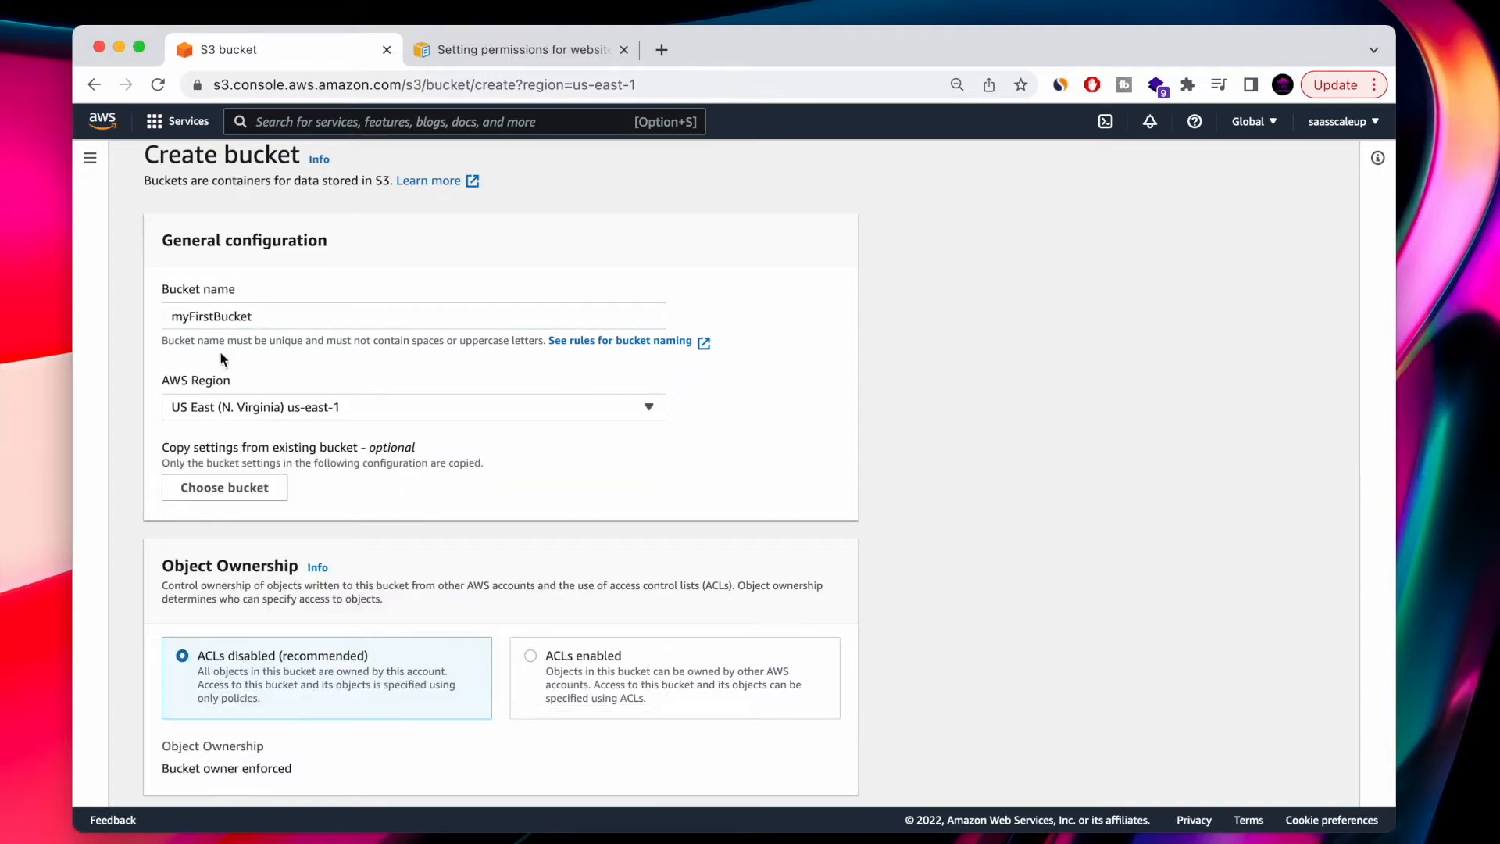
- Check which existing buckets can be used as a source of copied settings, then close the bucket chooser
scroll(551, 419, "down", 1)
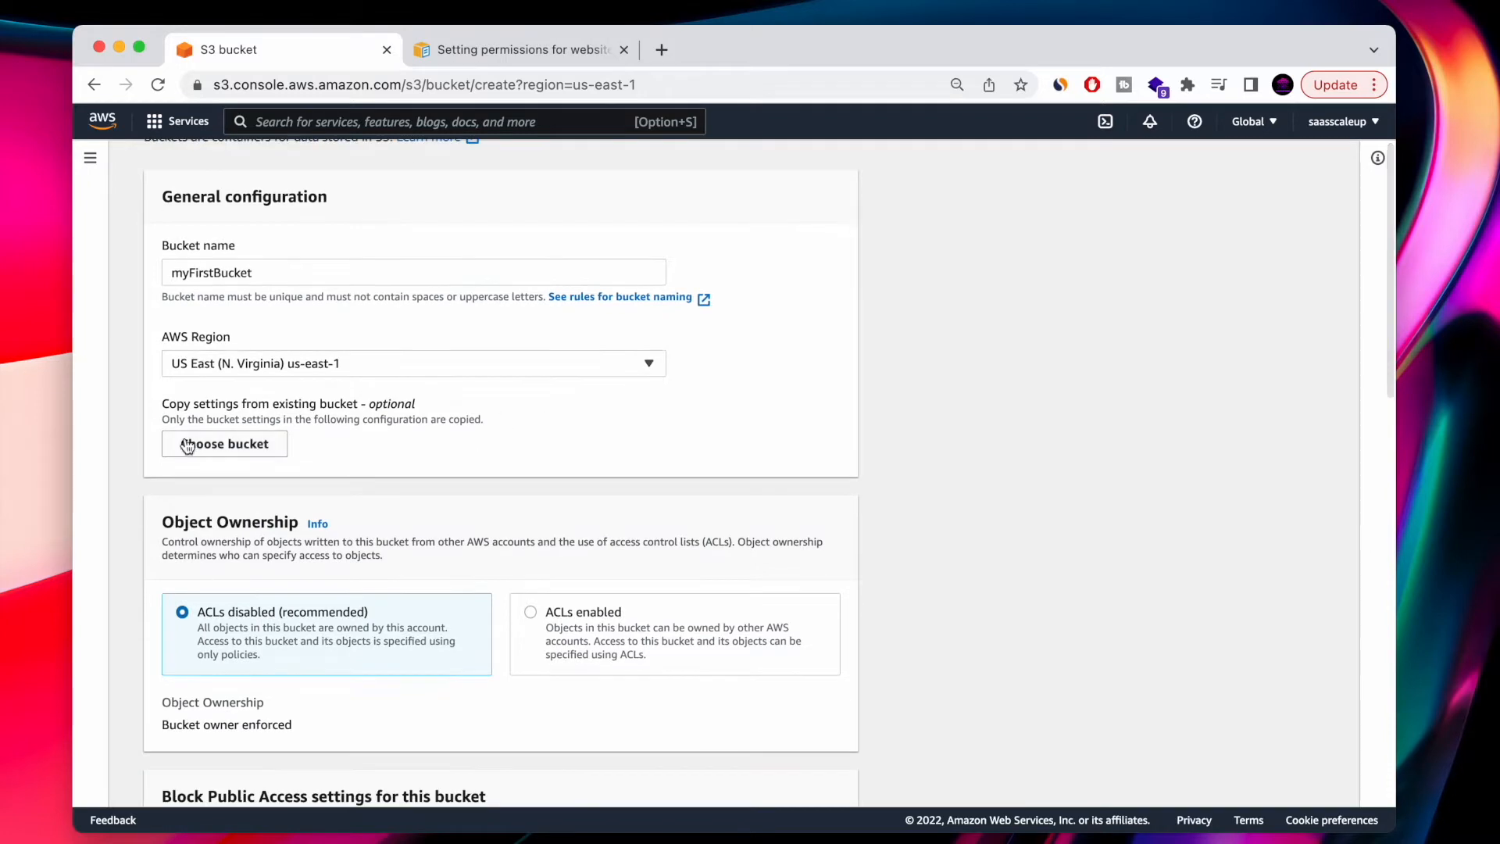
left_click(218, 445)
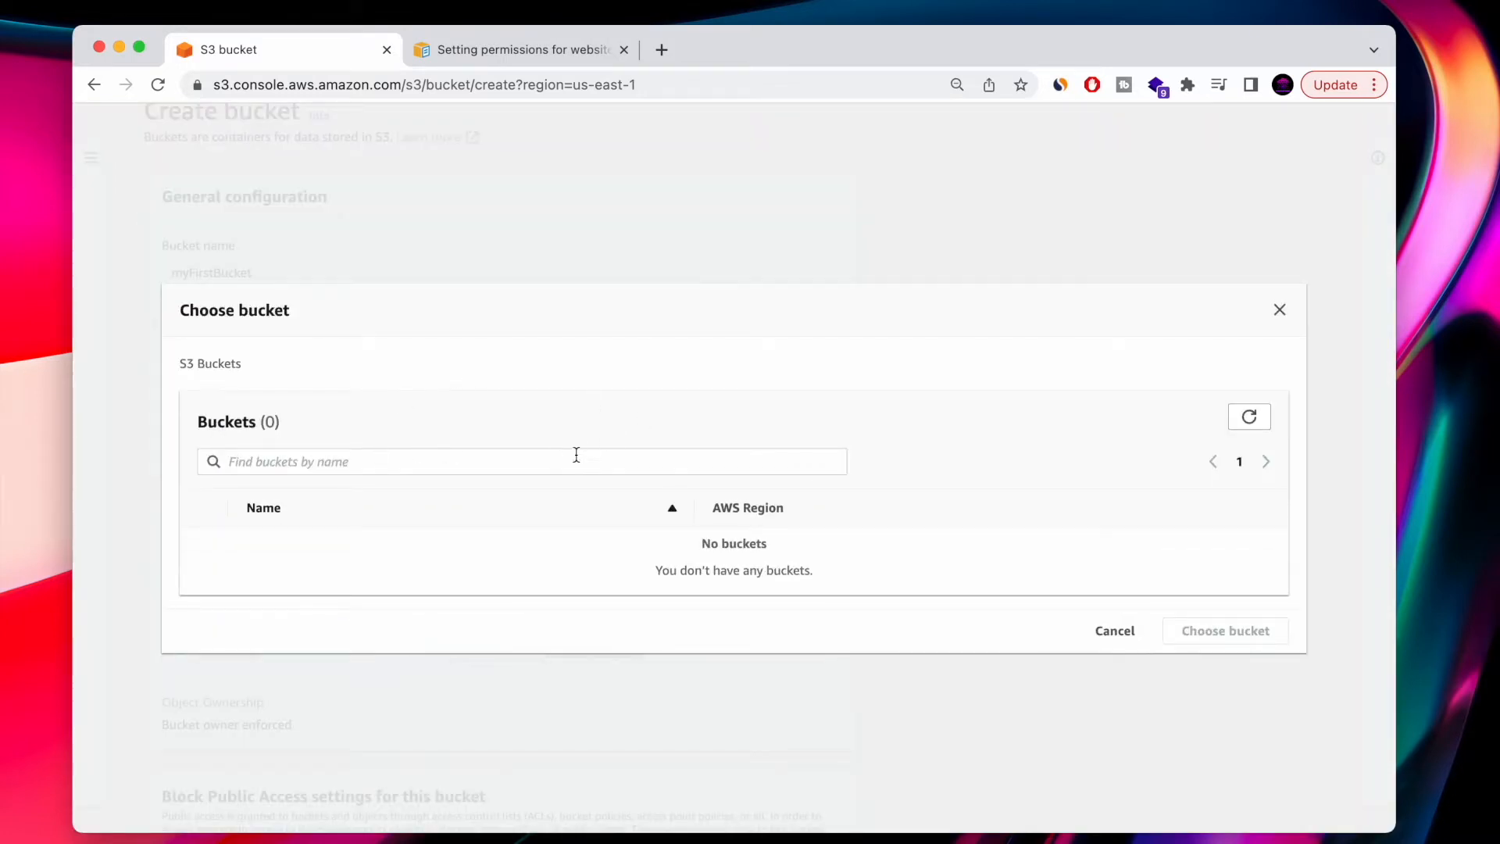
left_click(1280, 310)
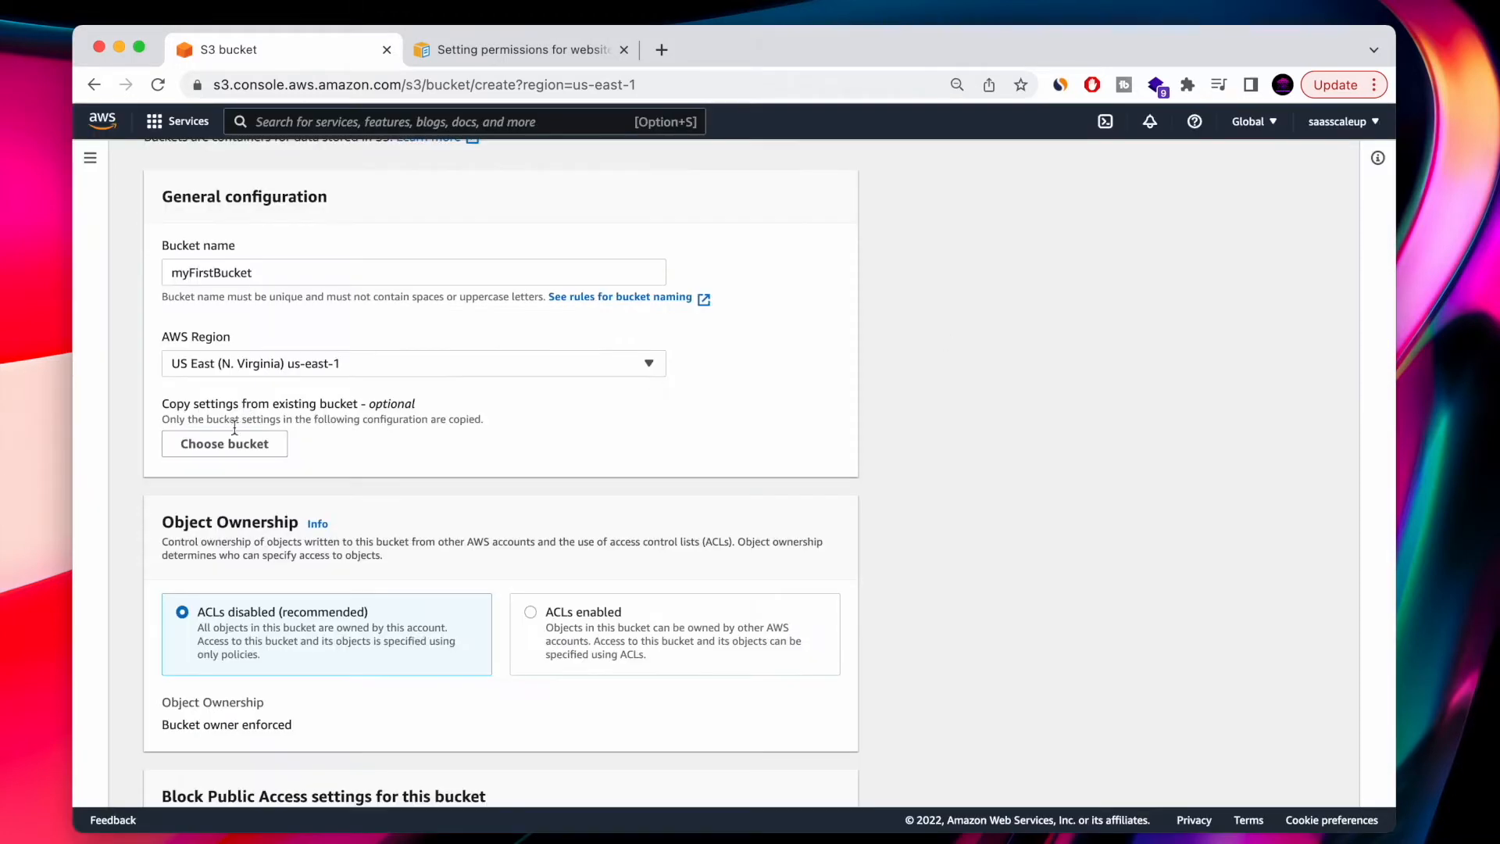
- Review the Object Ownership and Block Public Access settings, switching Block all public access off and back on
scroll(246, 525, "down", 4)
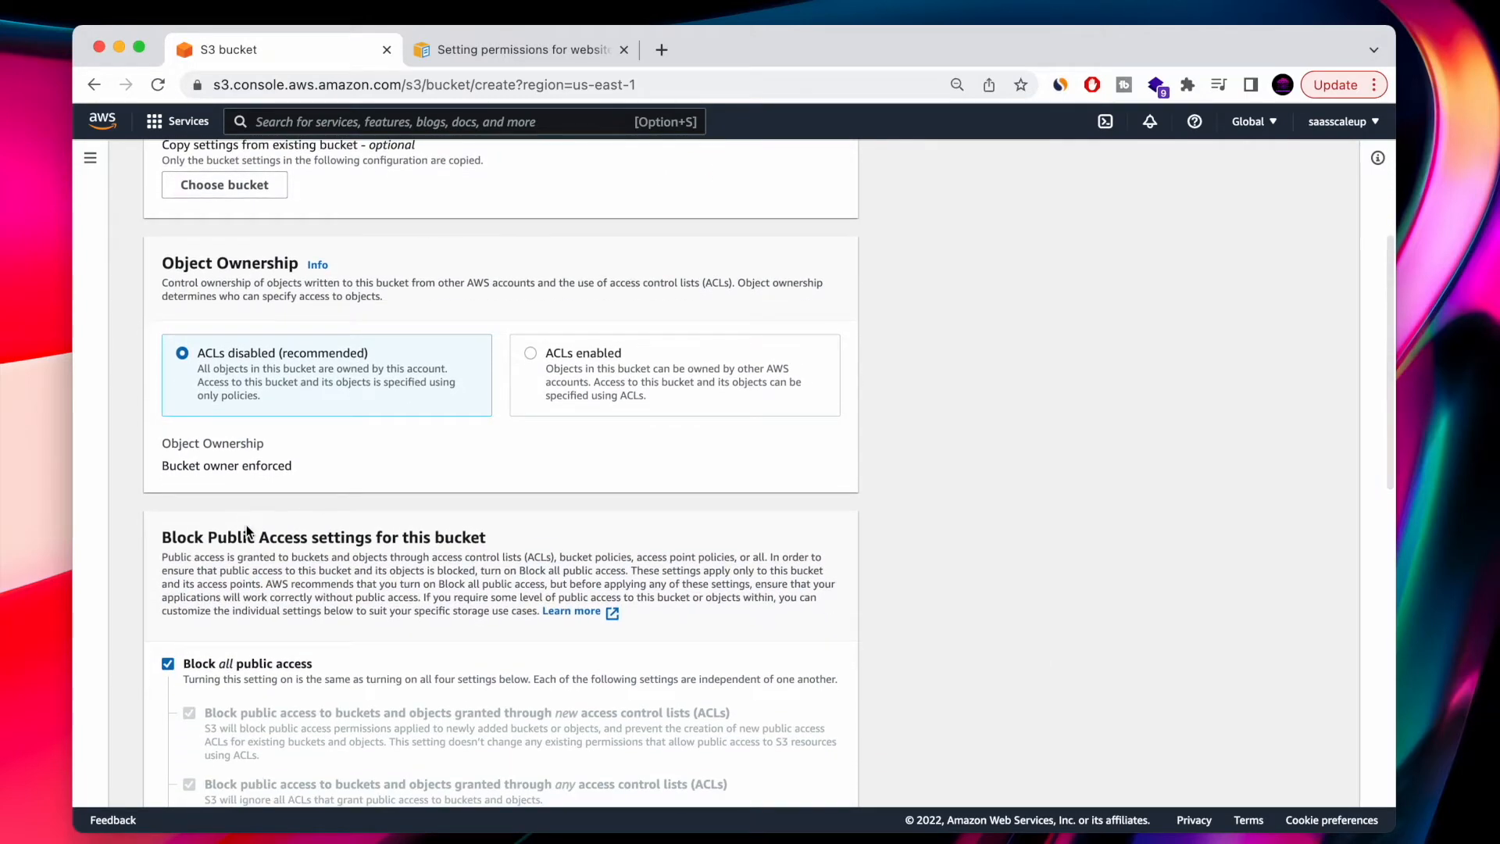
scroll(246, 525, "up", 1)
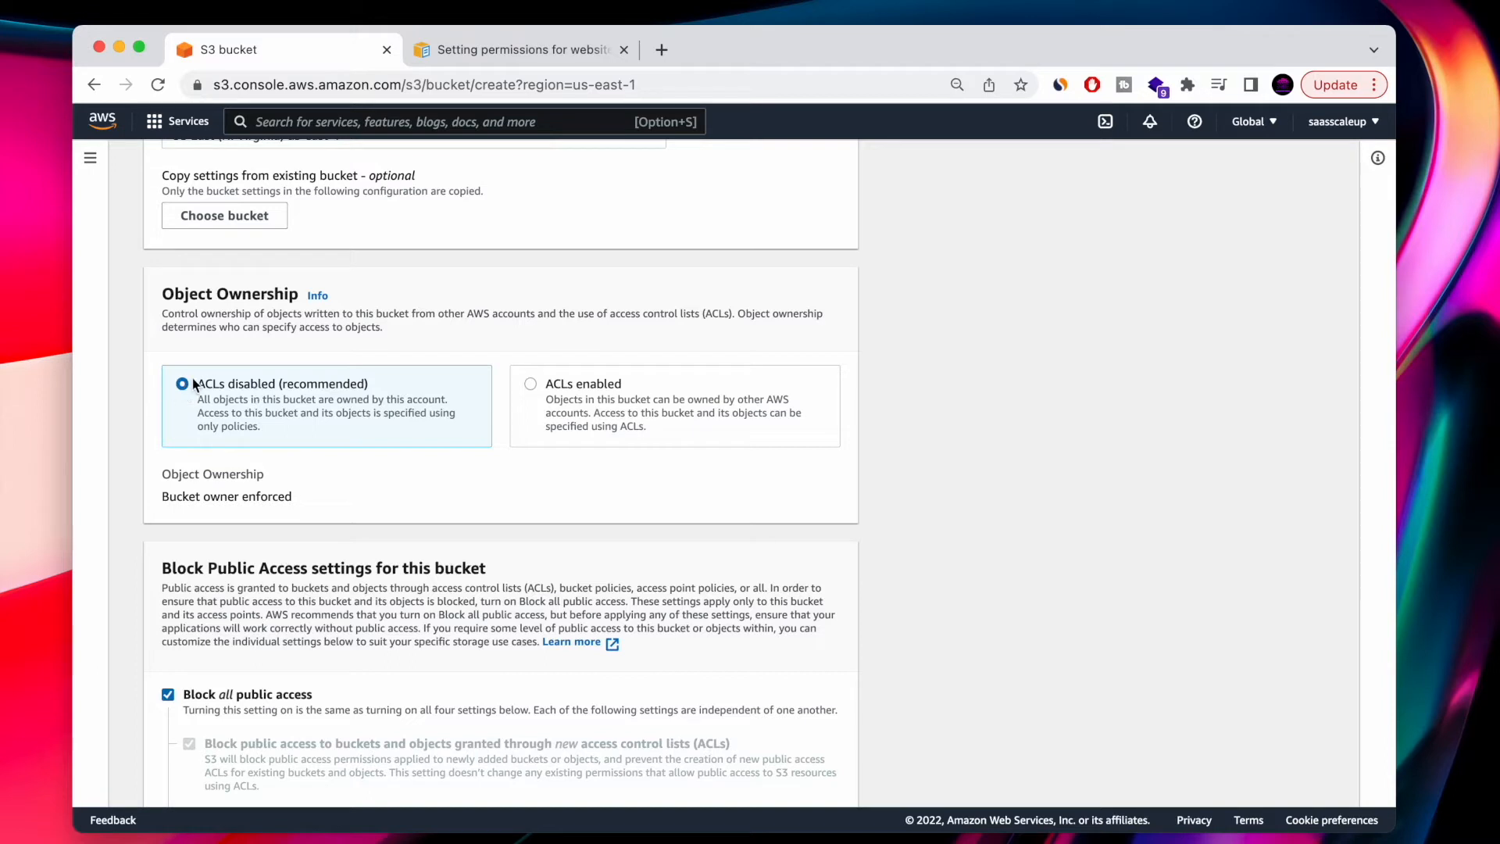
scroll(346, 481, "down", 5)
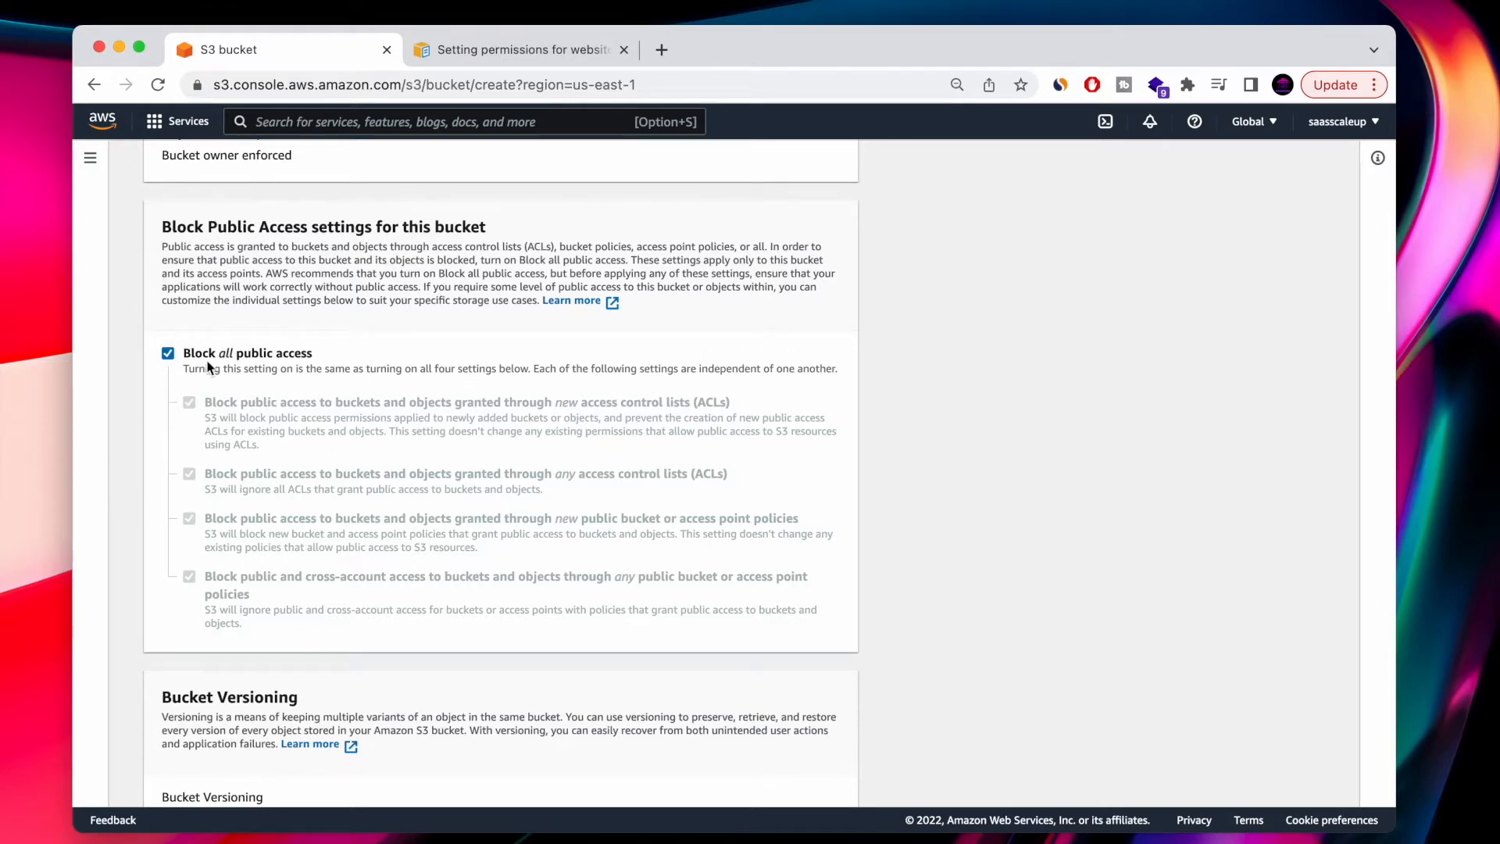
left_click(167, 353)
left_click(167, 353)
scroll(312, 432, "down", 6)
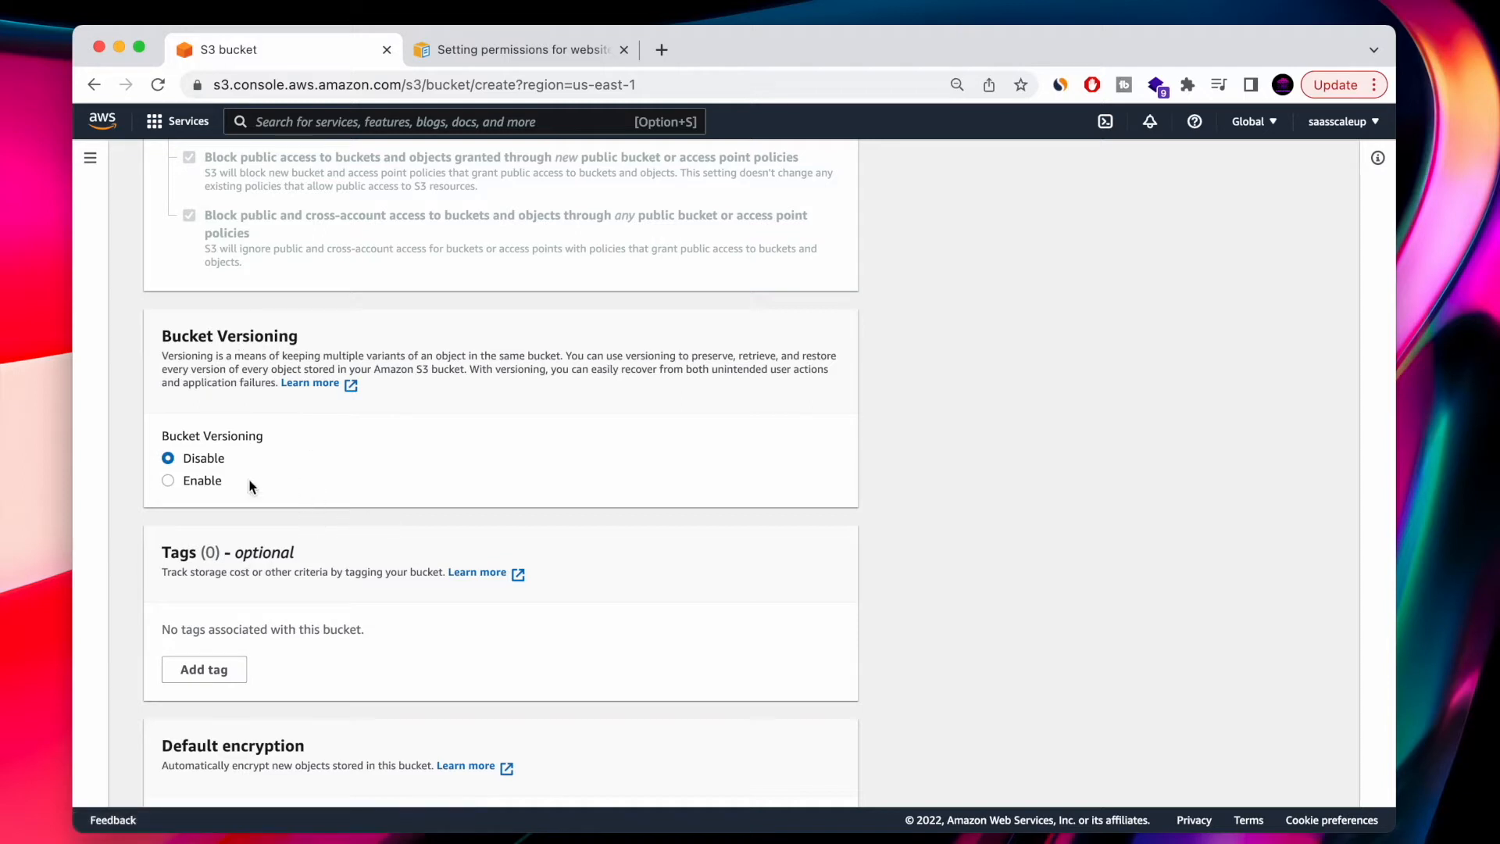
- Review the tags, default encryption and Object Lock options, expanding and collapsing the advanced settings
scroll(340, 460, "down", 5)
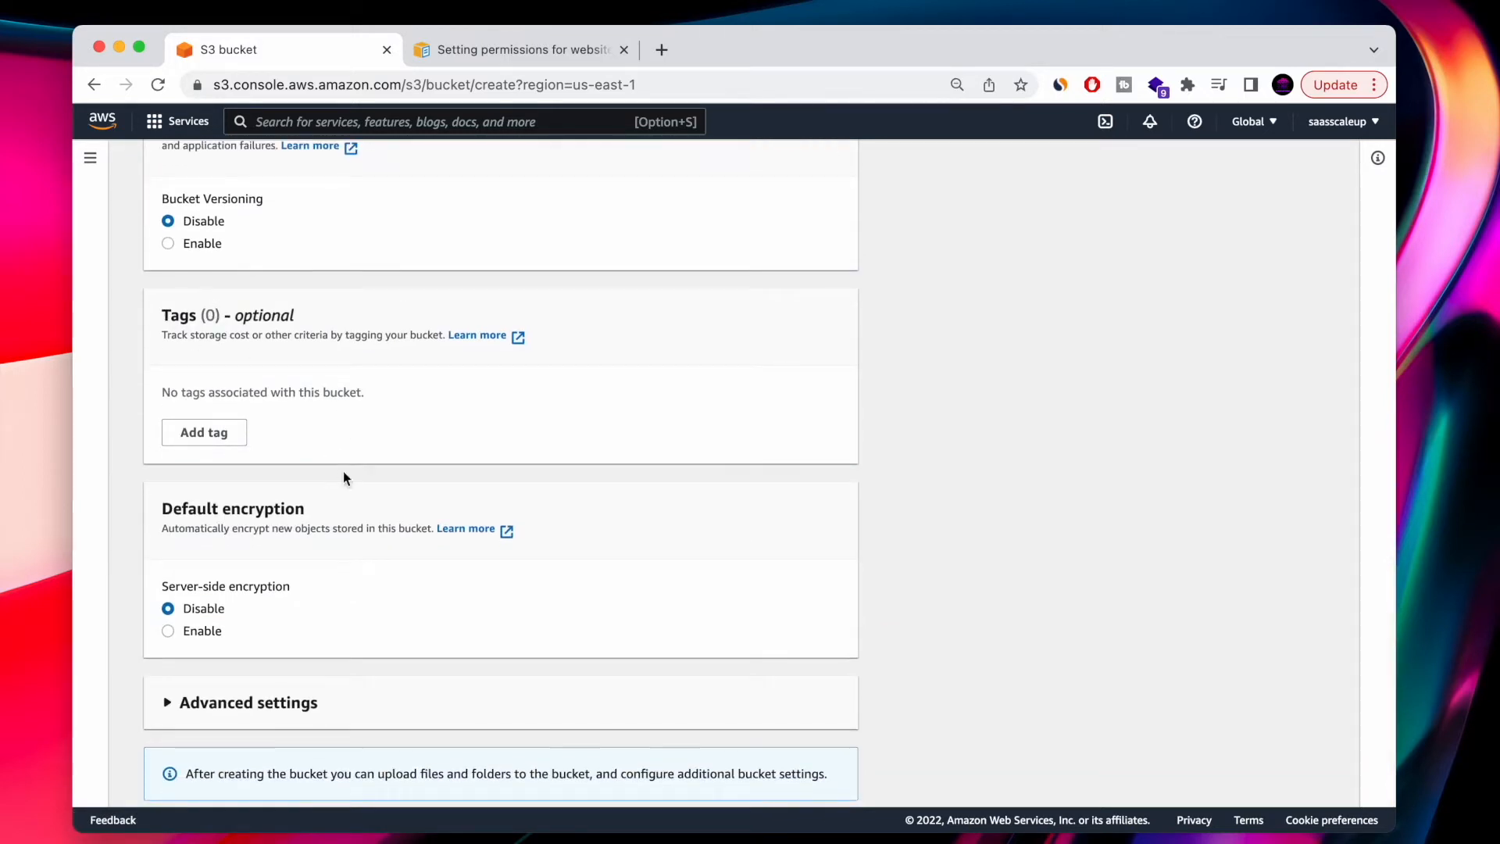
left_click(168, 644)
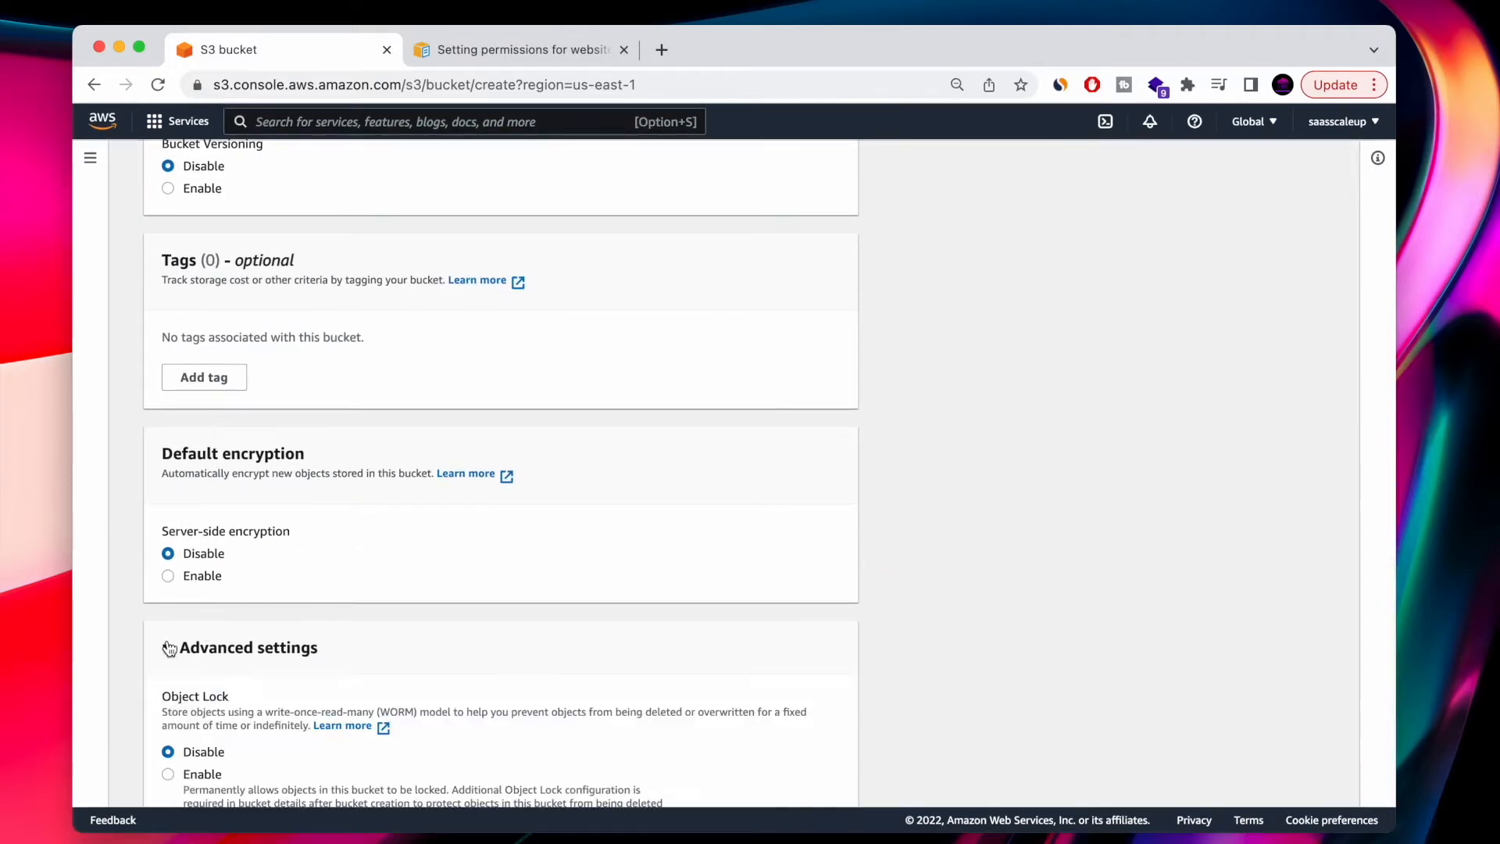
scroll(168, 649, "down", 2)
scroll(169, 649, "down", 2)
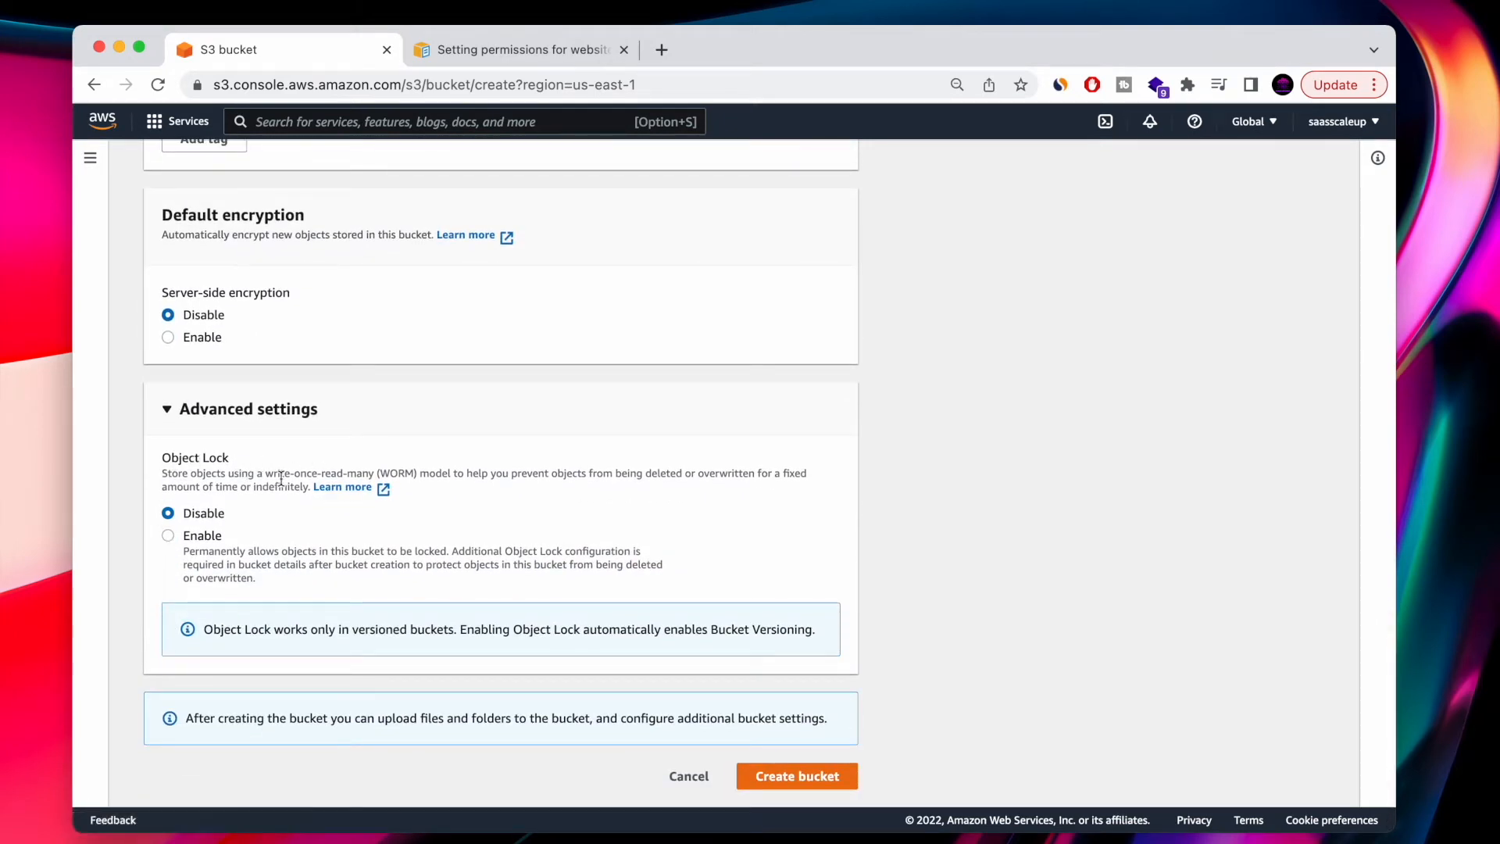
left_click(185, 401)
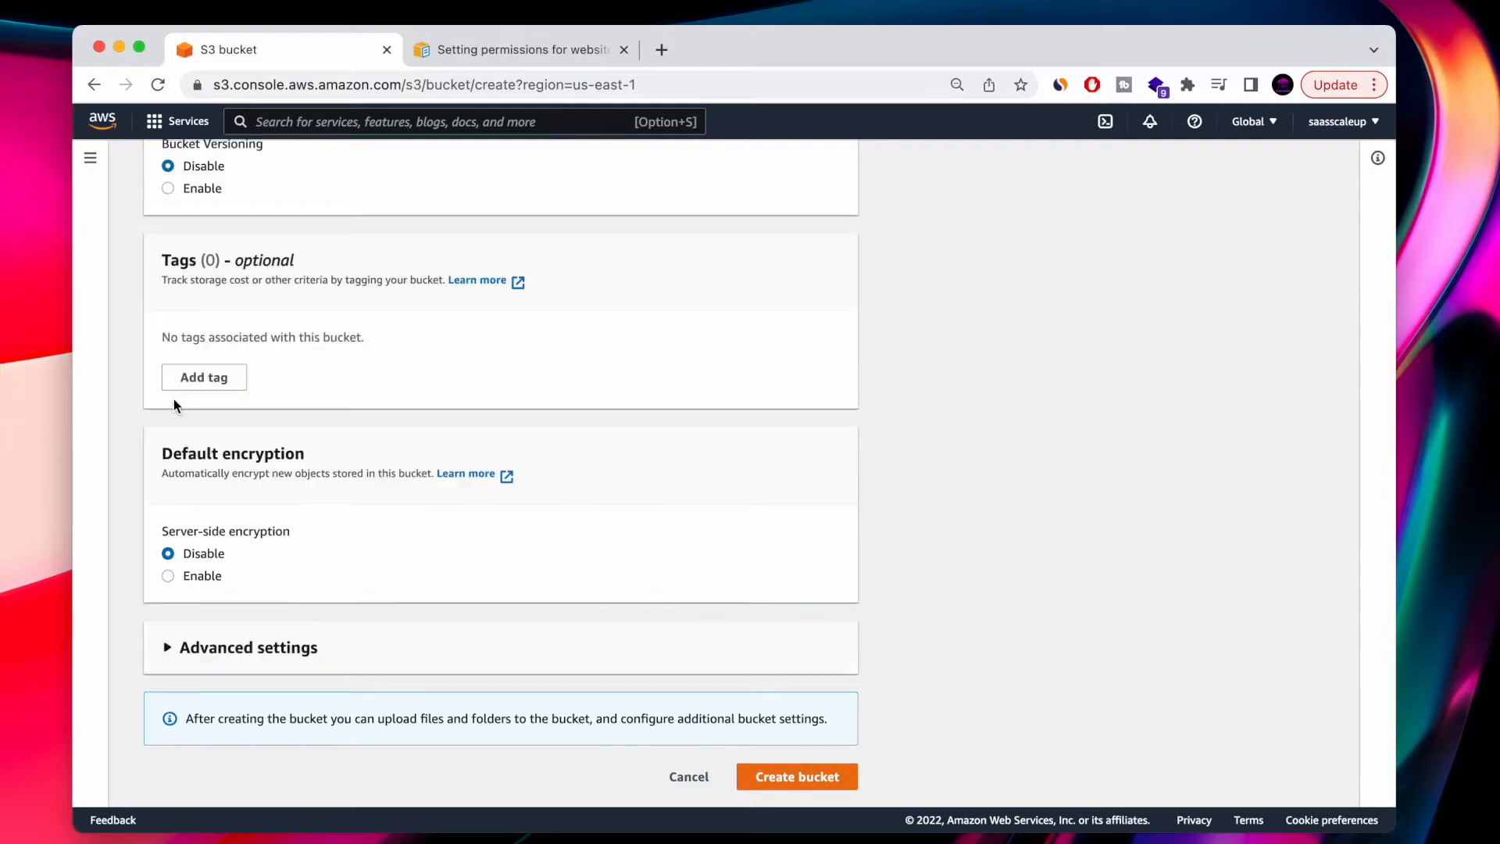
- Try to create the bucket as myFirstBucket, and correct its name to my-first-bucket
left_click(768, 772)
scroll(353, 320, "up", 2)
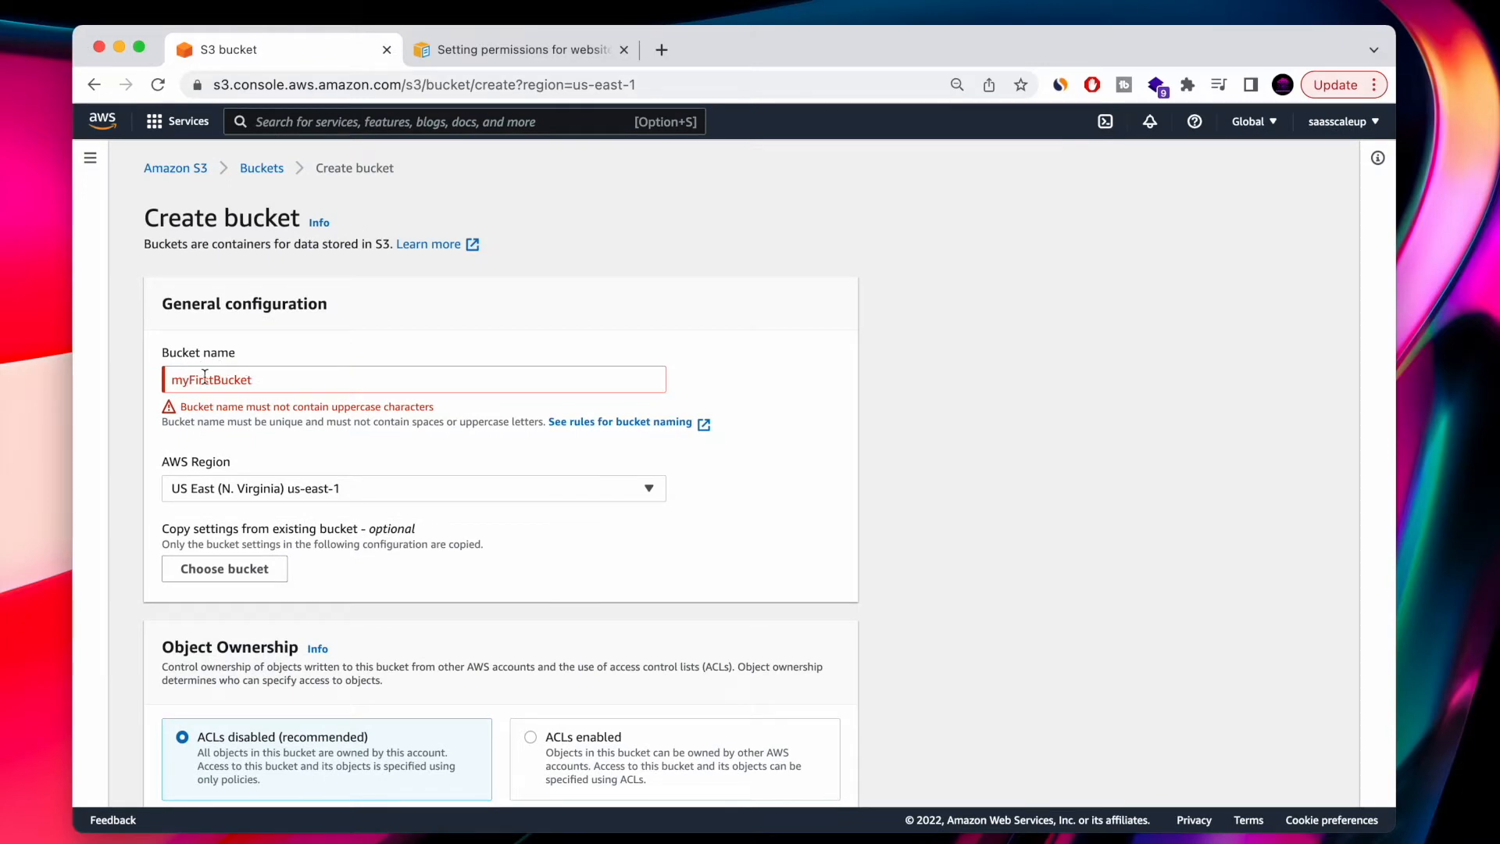
left_click(190, 378)
type("-")
key("Delete")
type("f")
key("BackSpace")
type("-b")
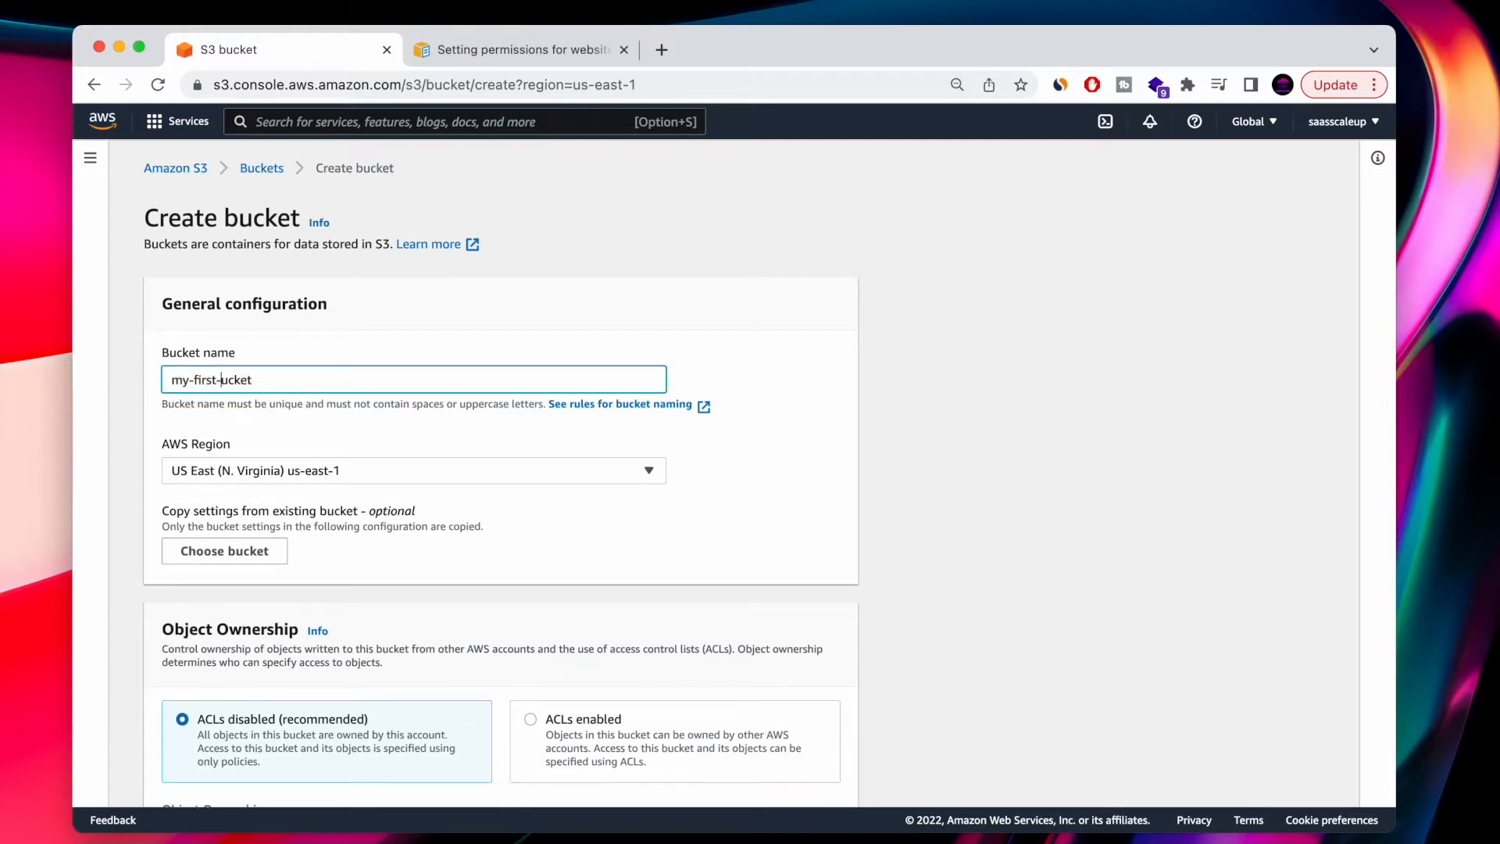
scroll(658, 414, "down", 1)
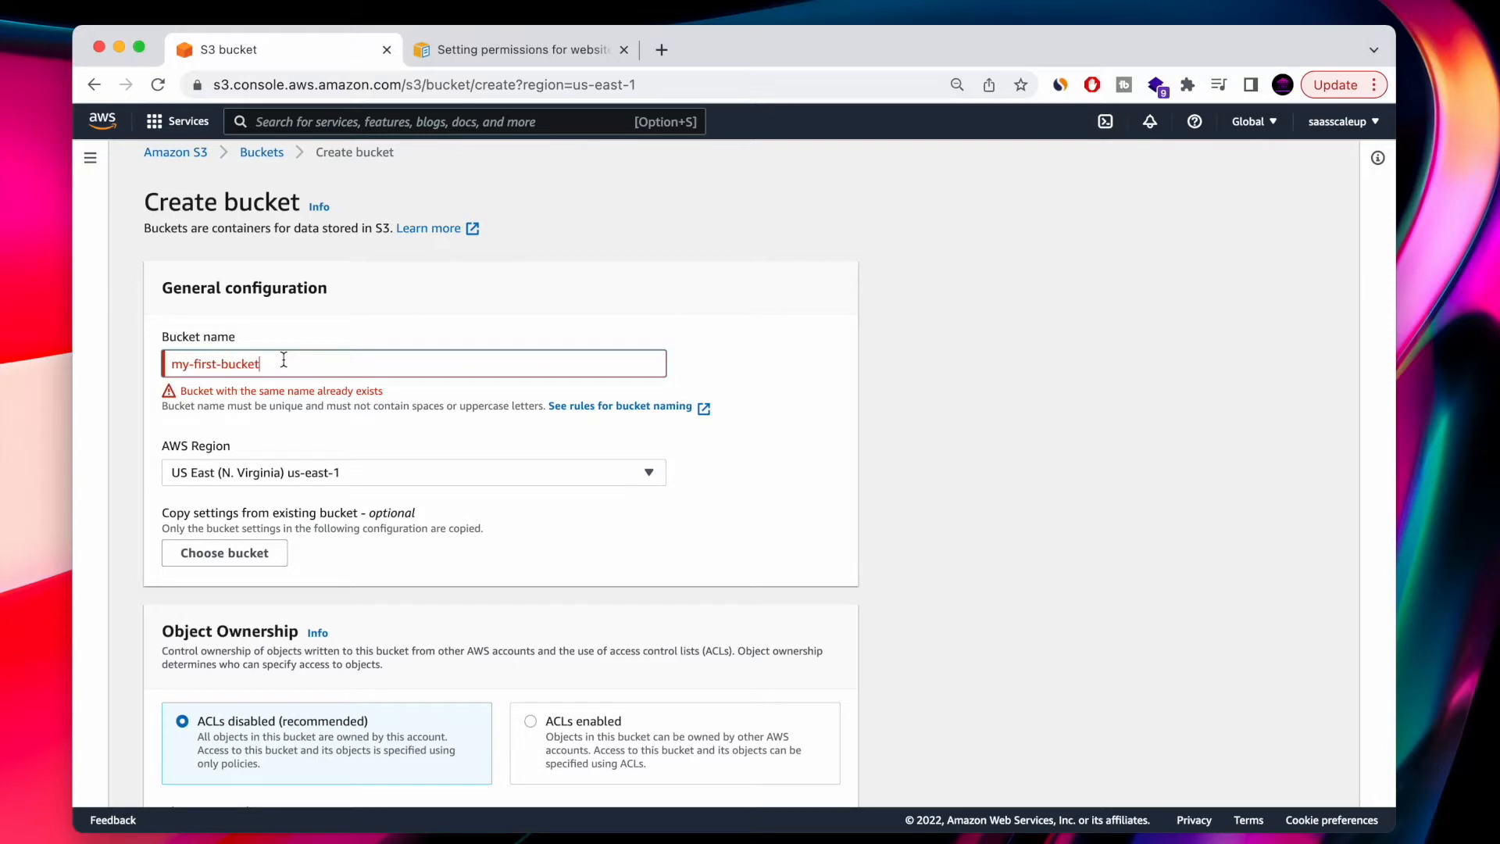
- Prefix the bucket name with "saas-" to make it saas-my-first-bucket and create the bucket
left_click(172, 364)
type("saas-")
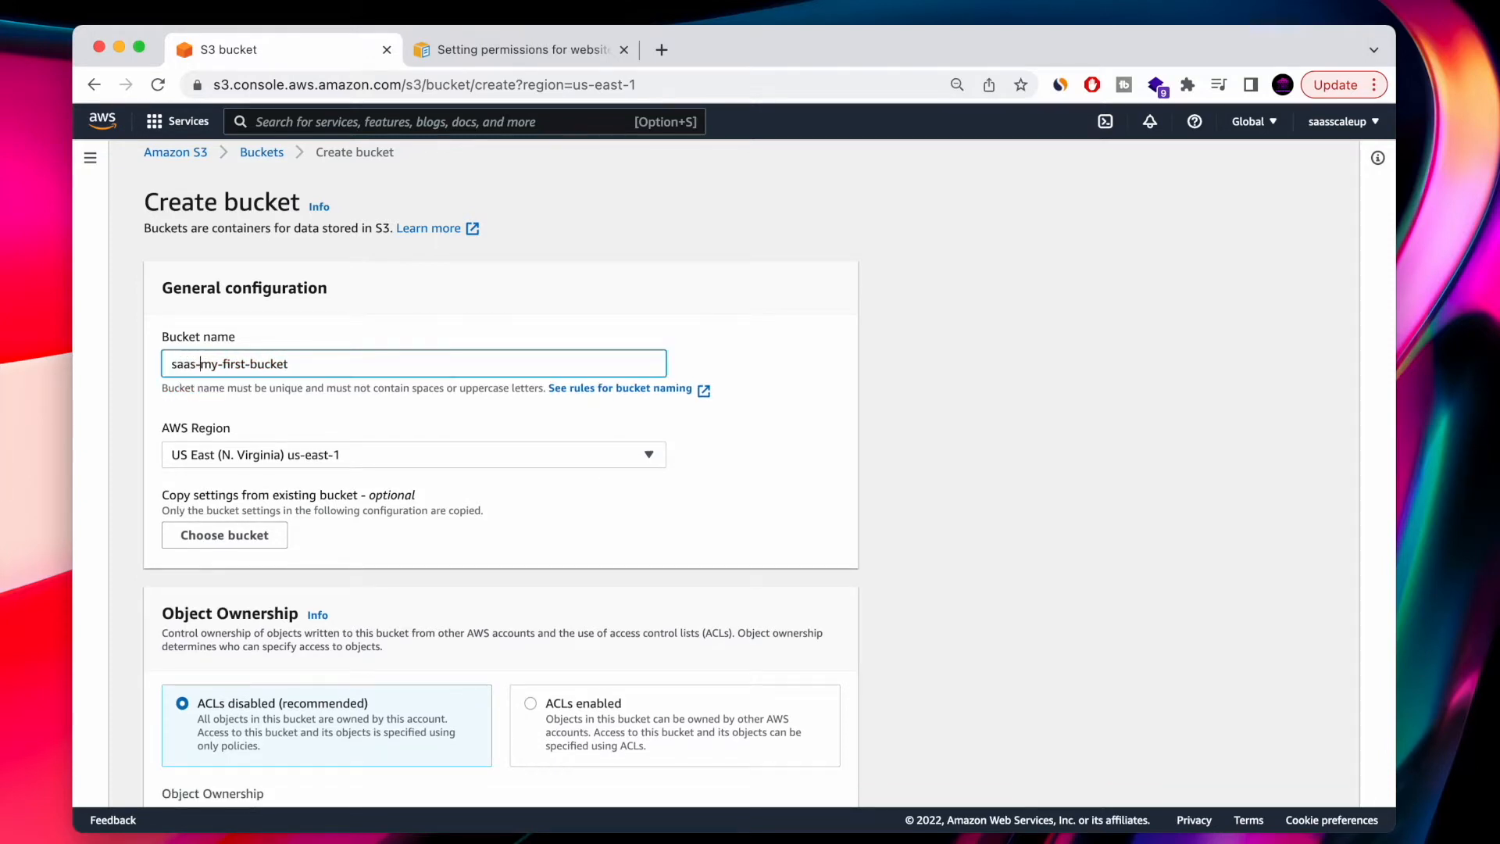
scroll(352, 432, "down", 15)
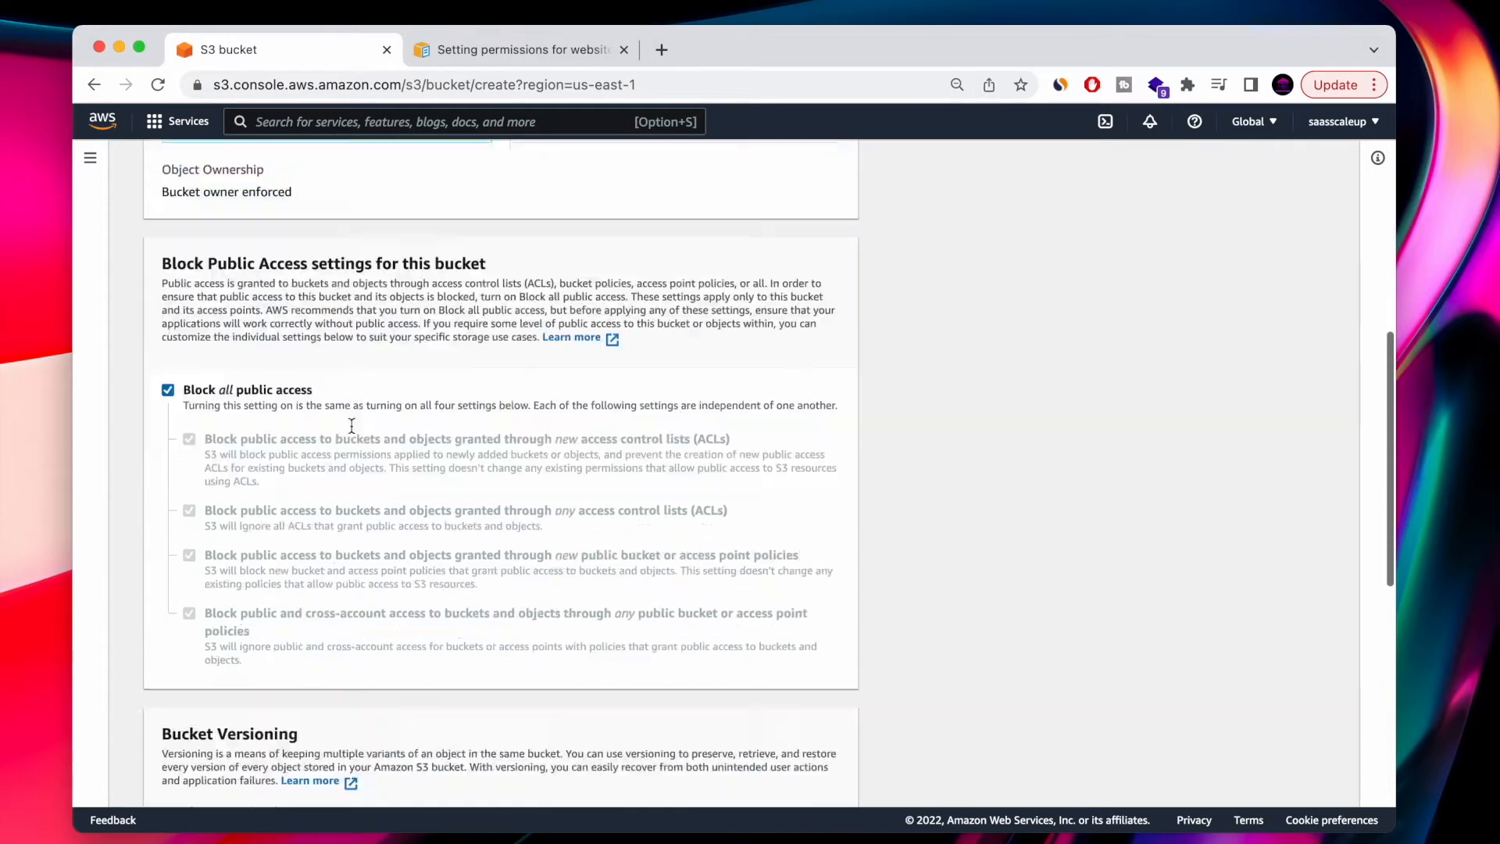
left_click(807, 778)
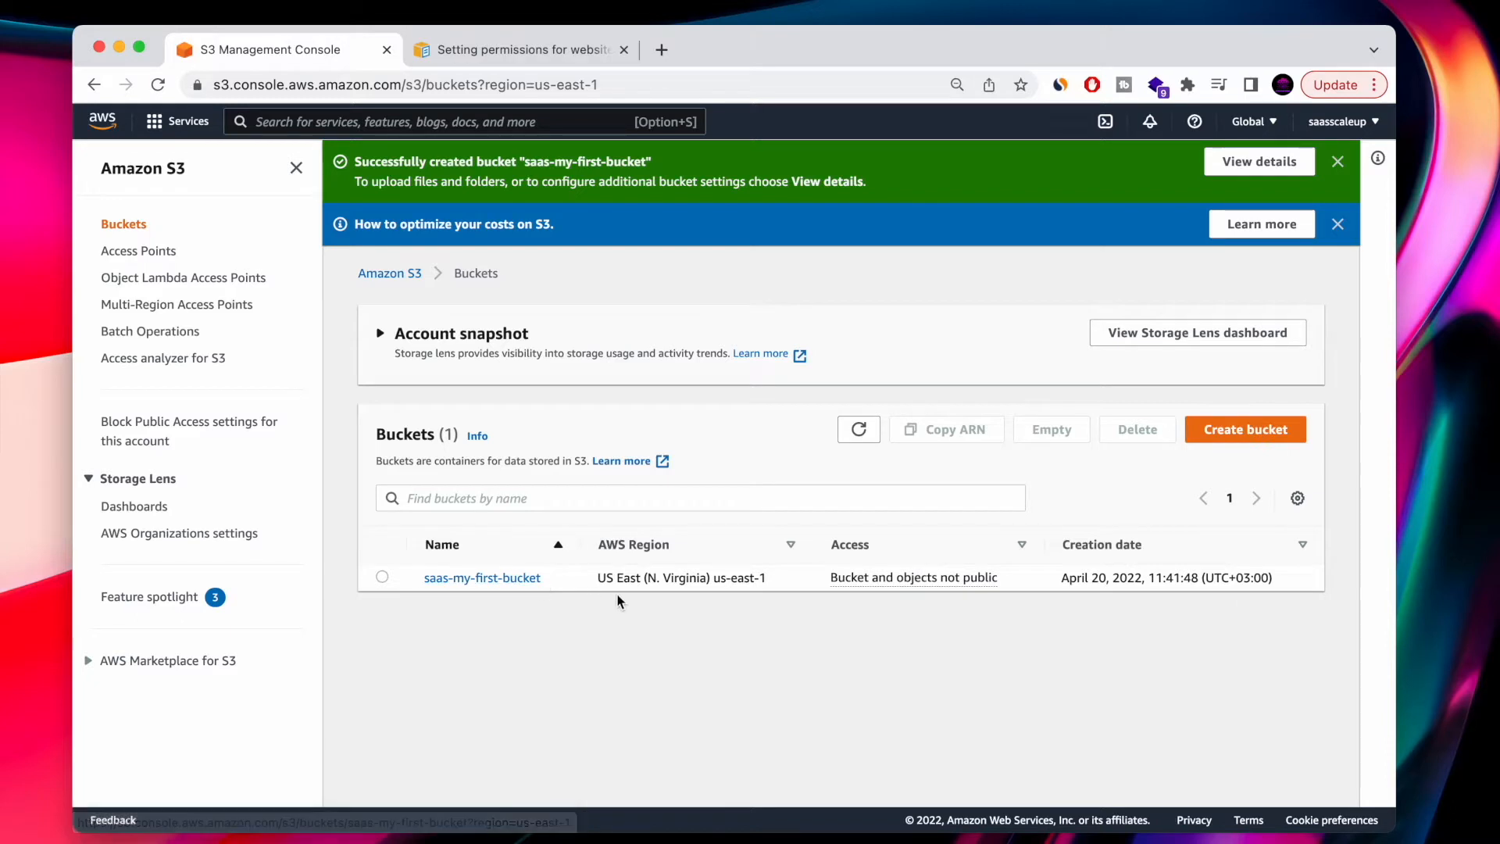
- Dismiss the two notification banners and open the saas-my-first-bucket bucket
left_click(1338, 162)
left_click(1337, 164)
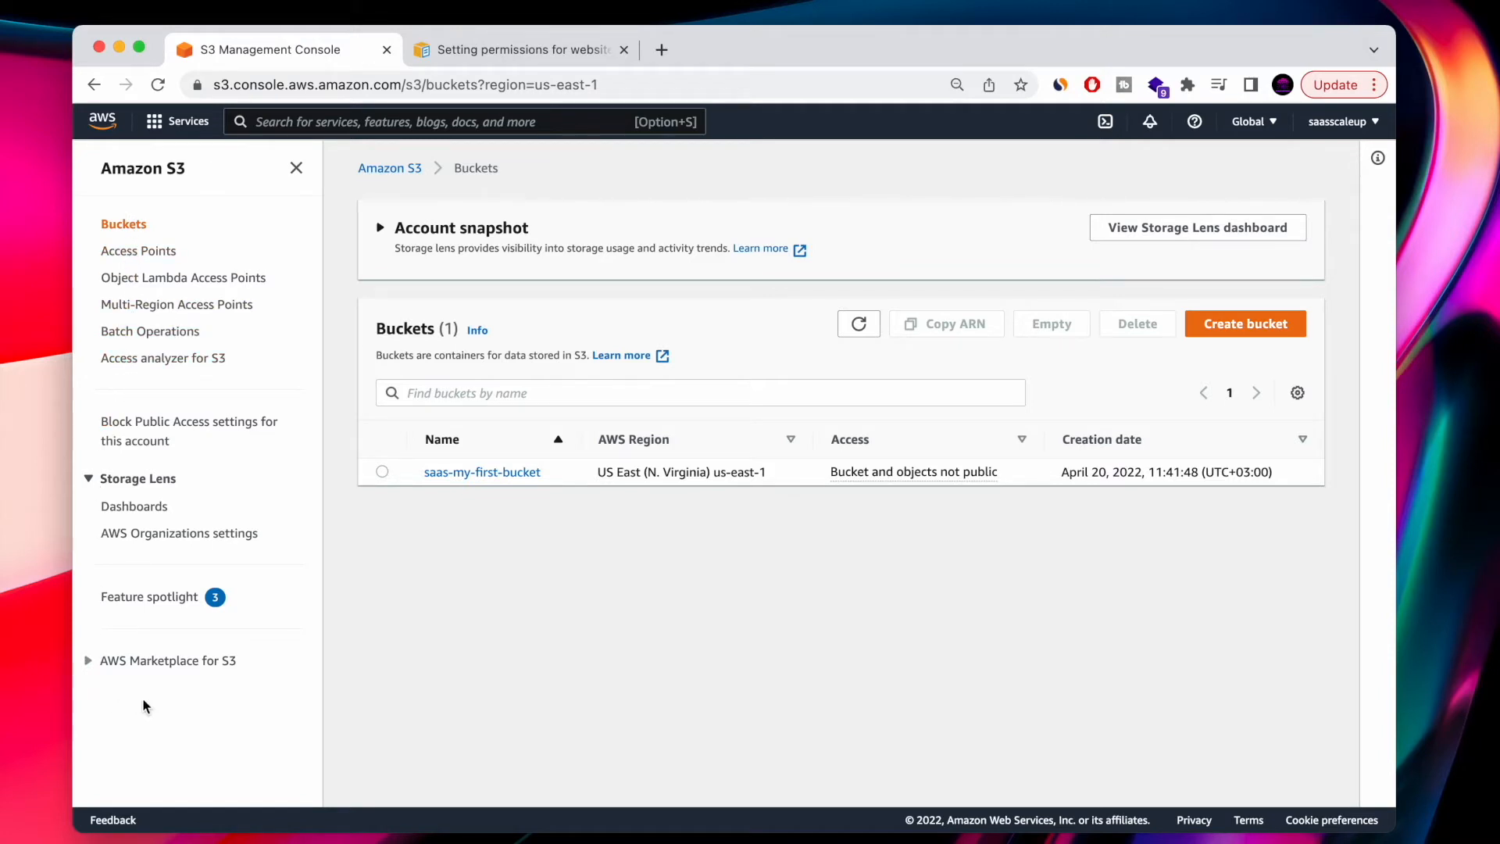
left_click(489, 473)
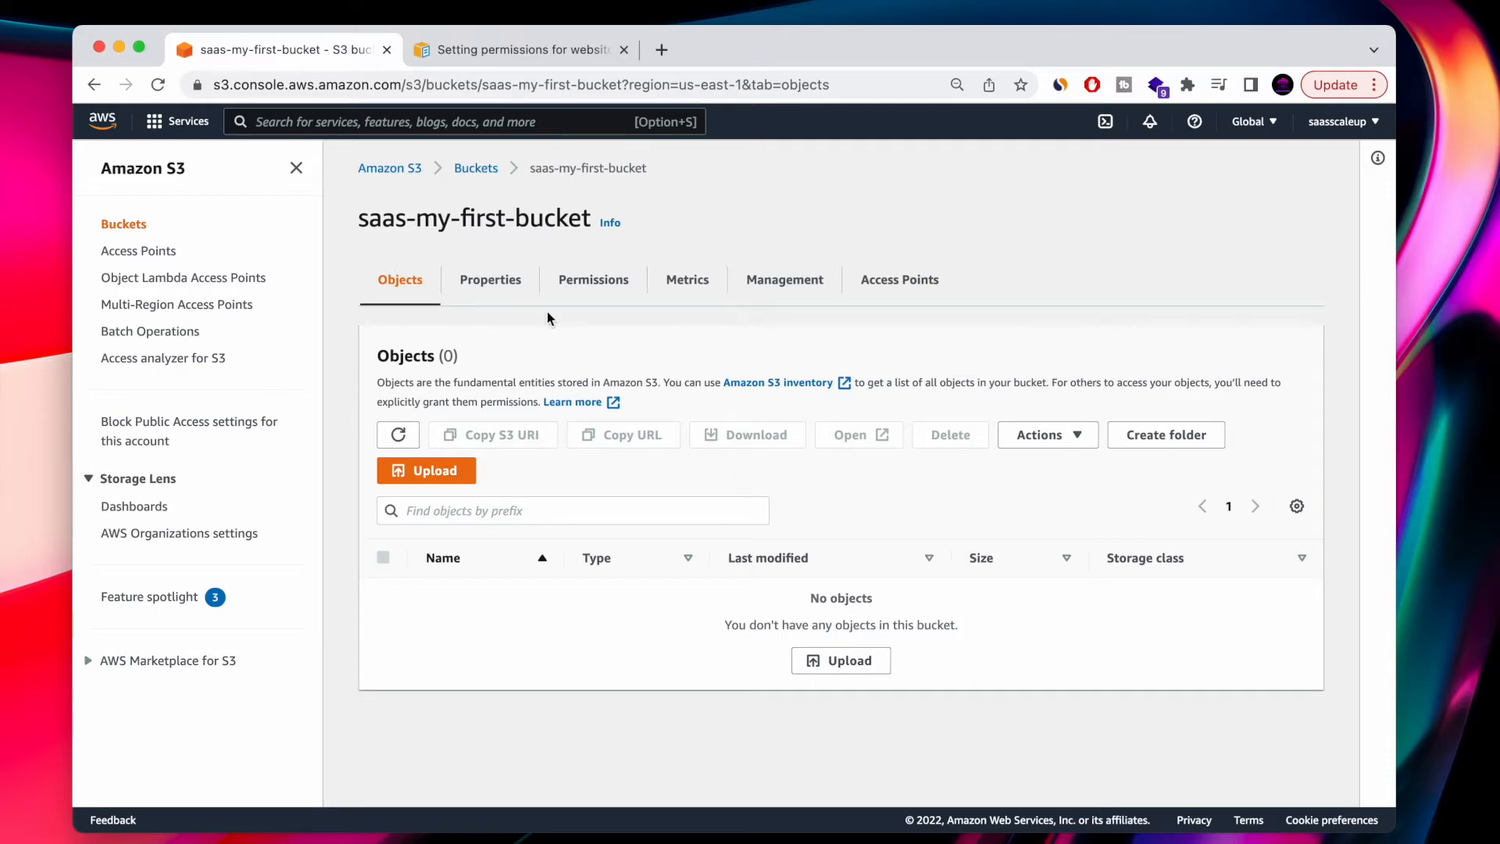
- Examine the bucket's properties, including versioning, tags, encryption, archive configurations, access logging and event notifications
left_click(493, 283)
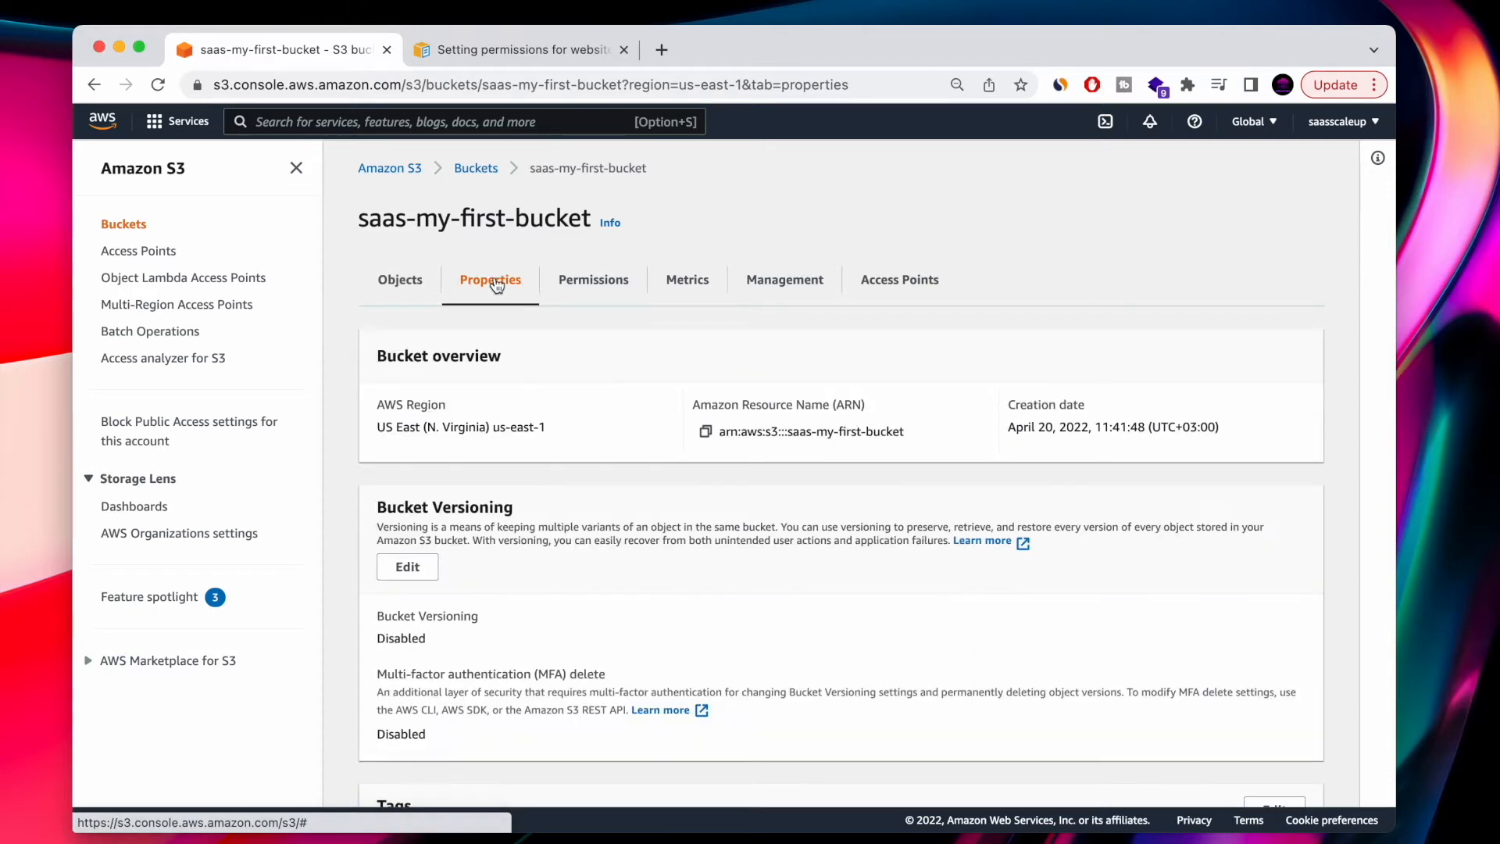
scroll(554, 442, "down", 3)
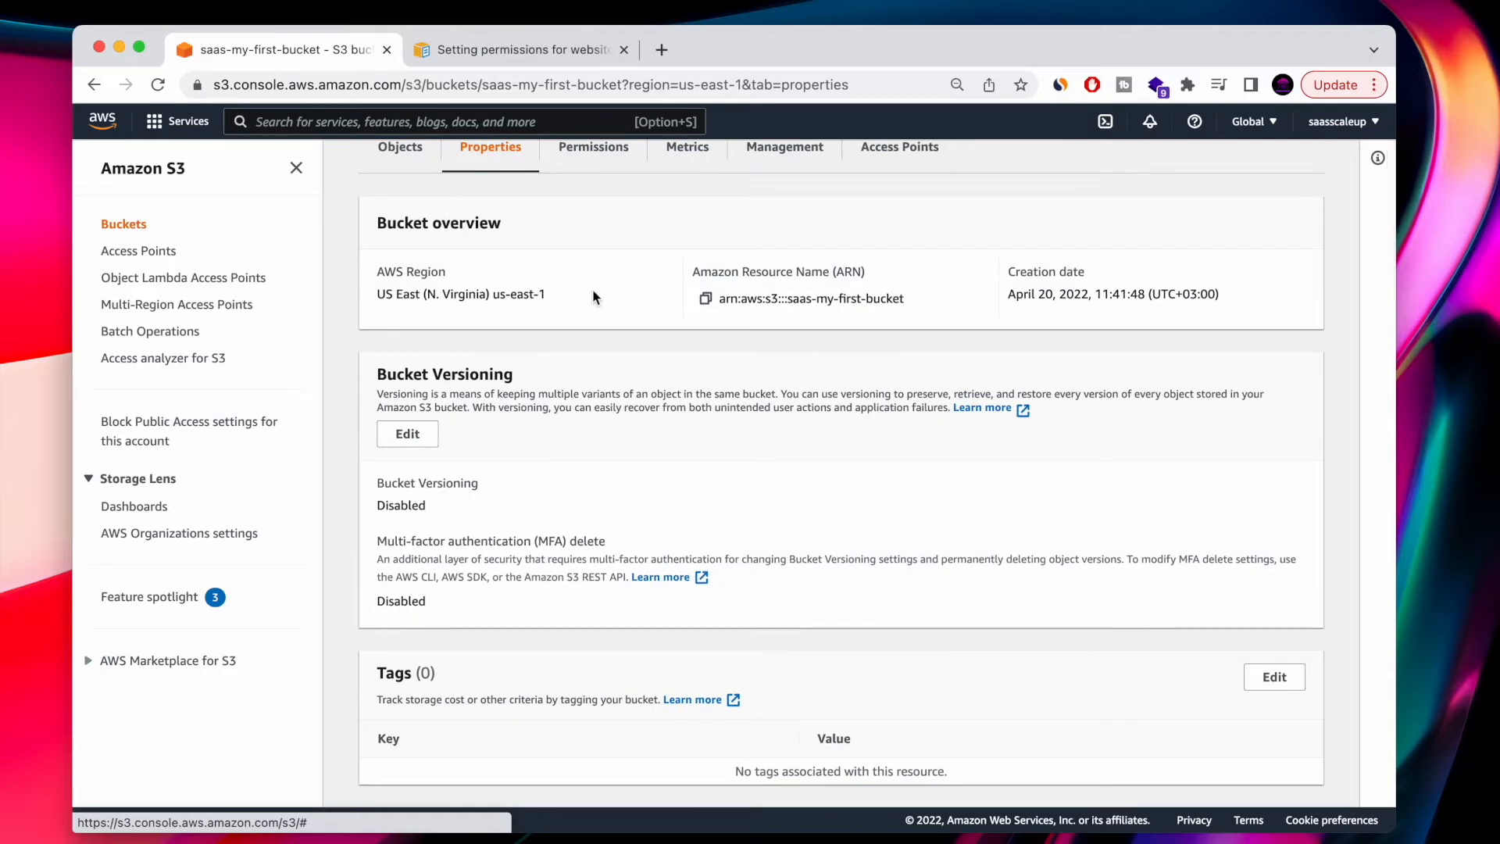
scroll(593, 295, "down", 2)
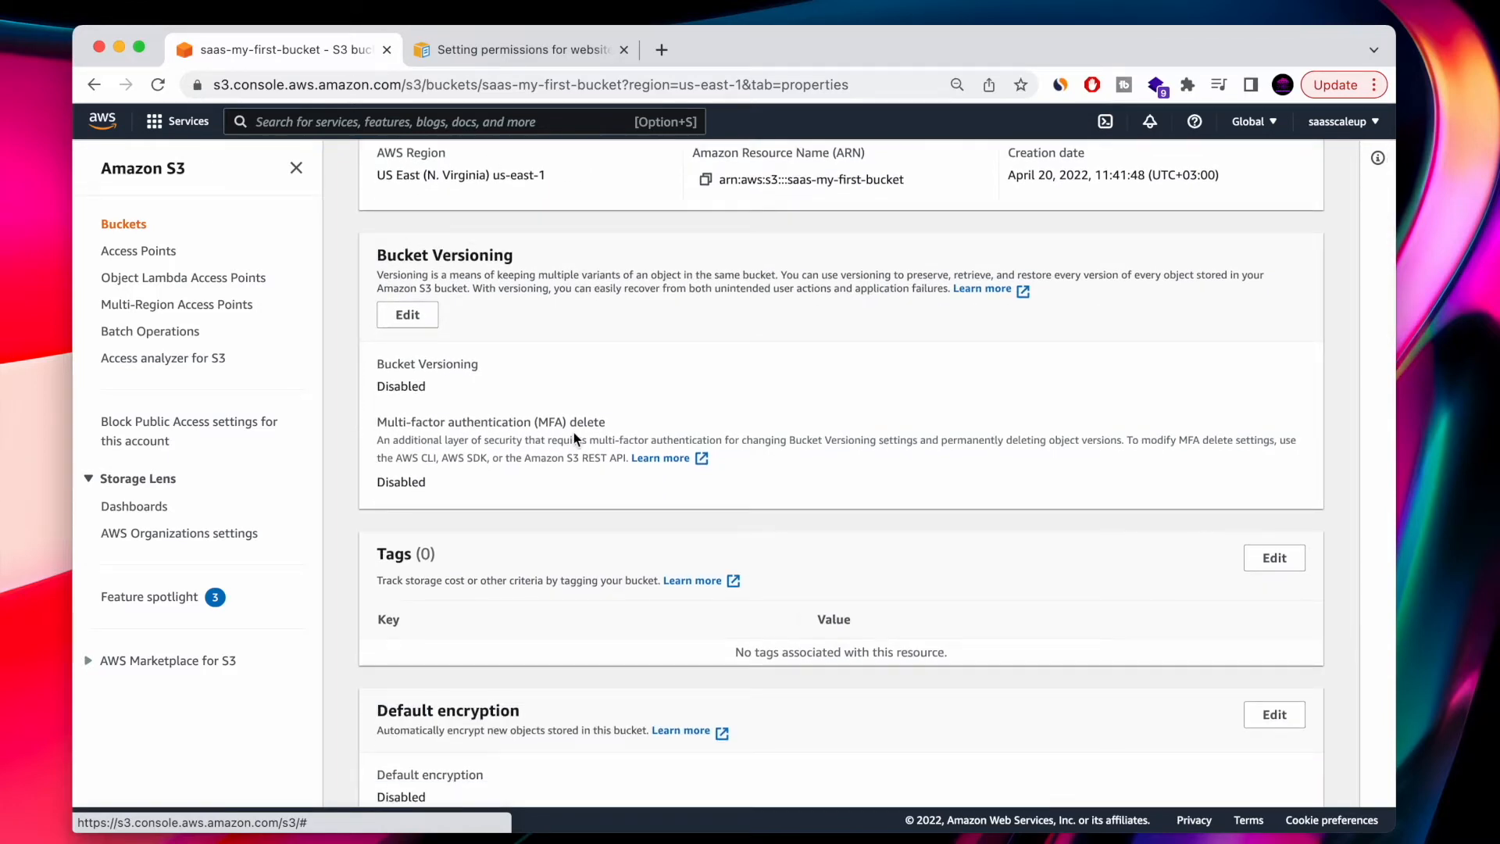
scroll(574, 433, "down", 3)
scroll(556, 588, "down", 7)
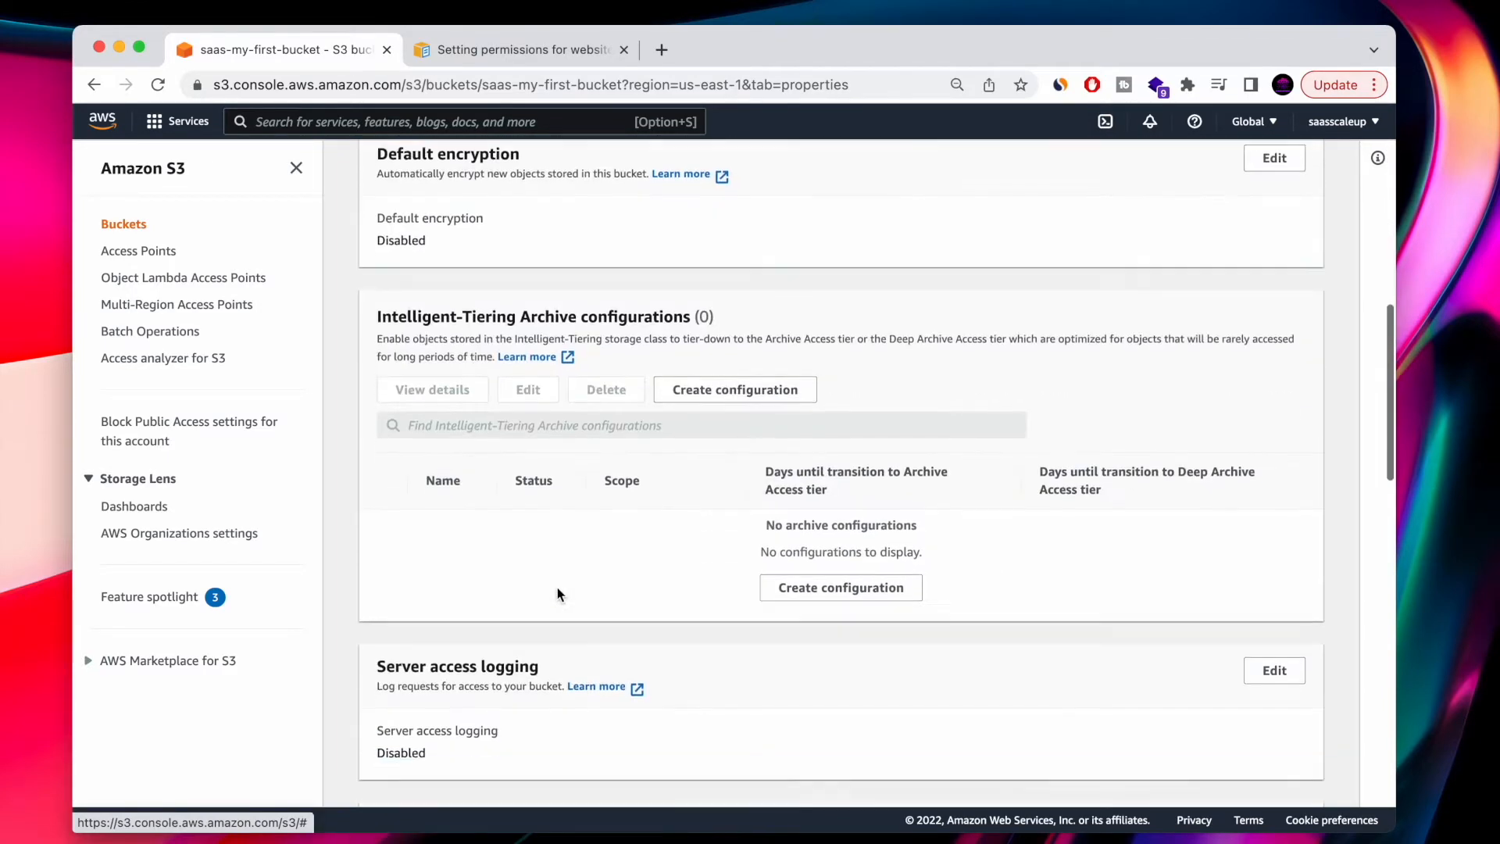
scroll(557, 594, "down", 6)
scroll(607, 599, "down", 5)
scroll(603, 594, "up", 4)
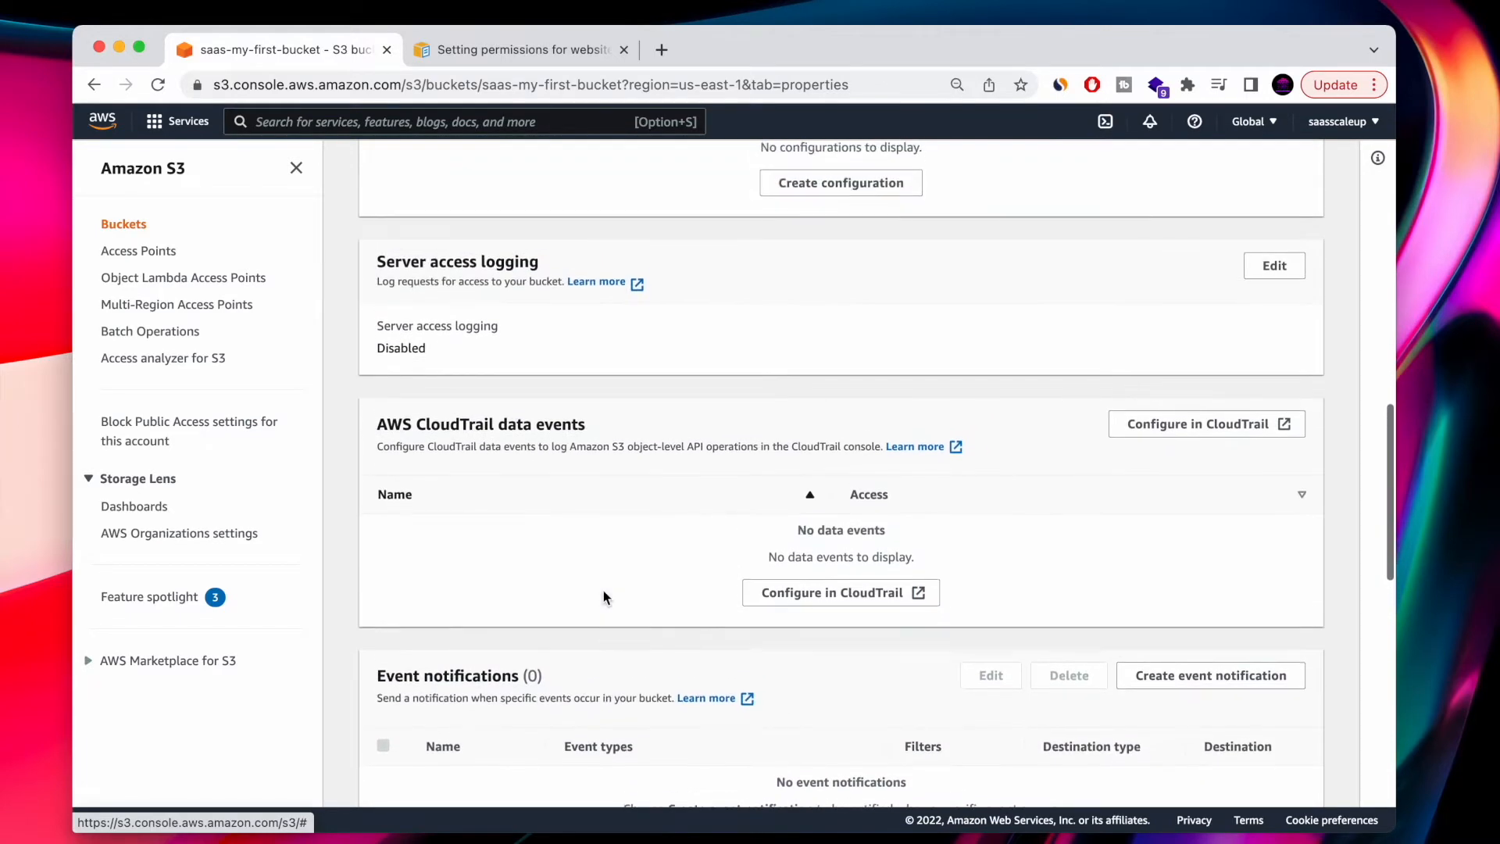
scroll(560, 482, "down", 10)
scroll(560, 485, "up", 13)
scroll(560, 483, "up", 15)
- Examine the bucket's permissions, including its Block public access settings and bucket policy
left_click(594, 281)
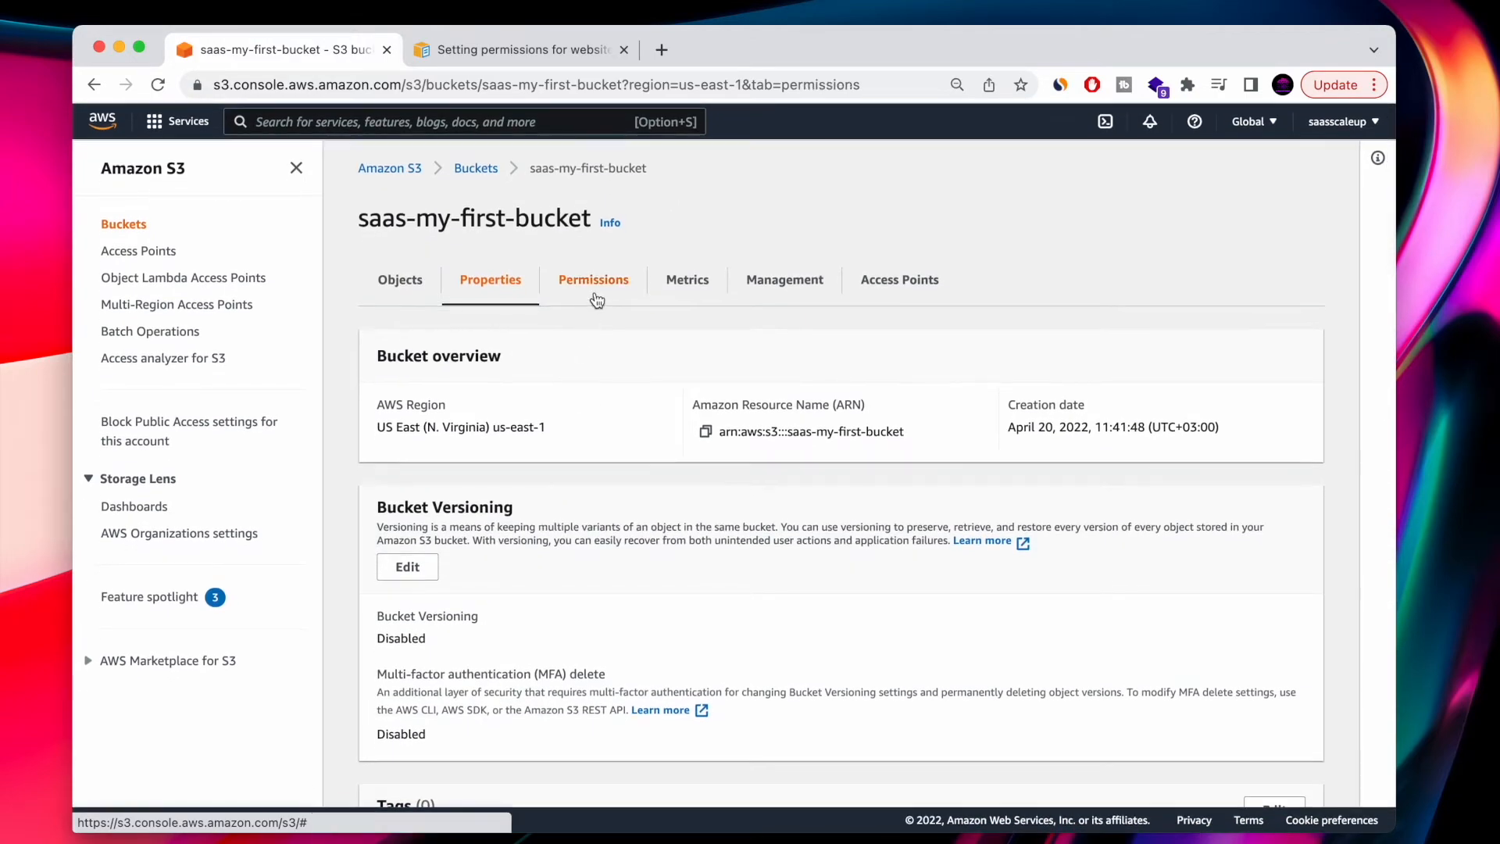
scroll(375, 468, "down", 2)
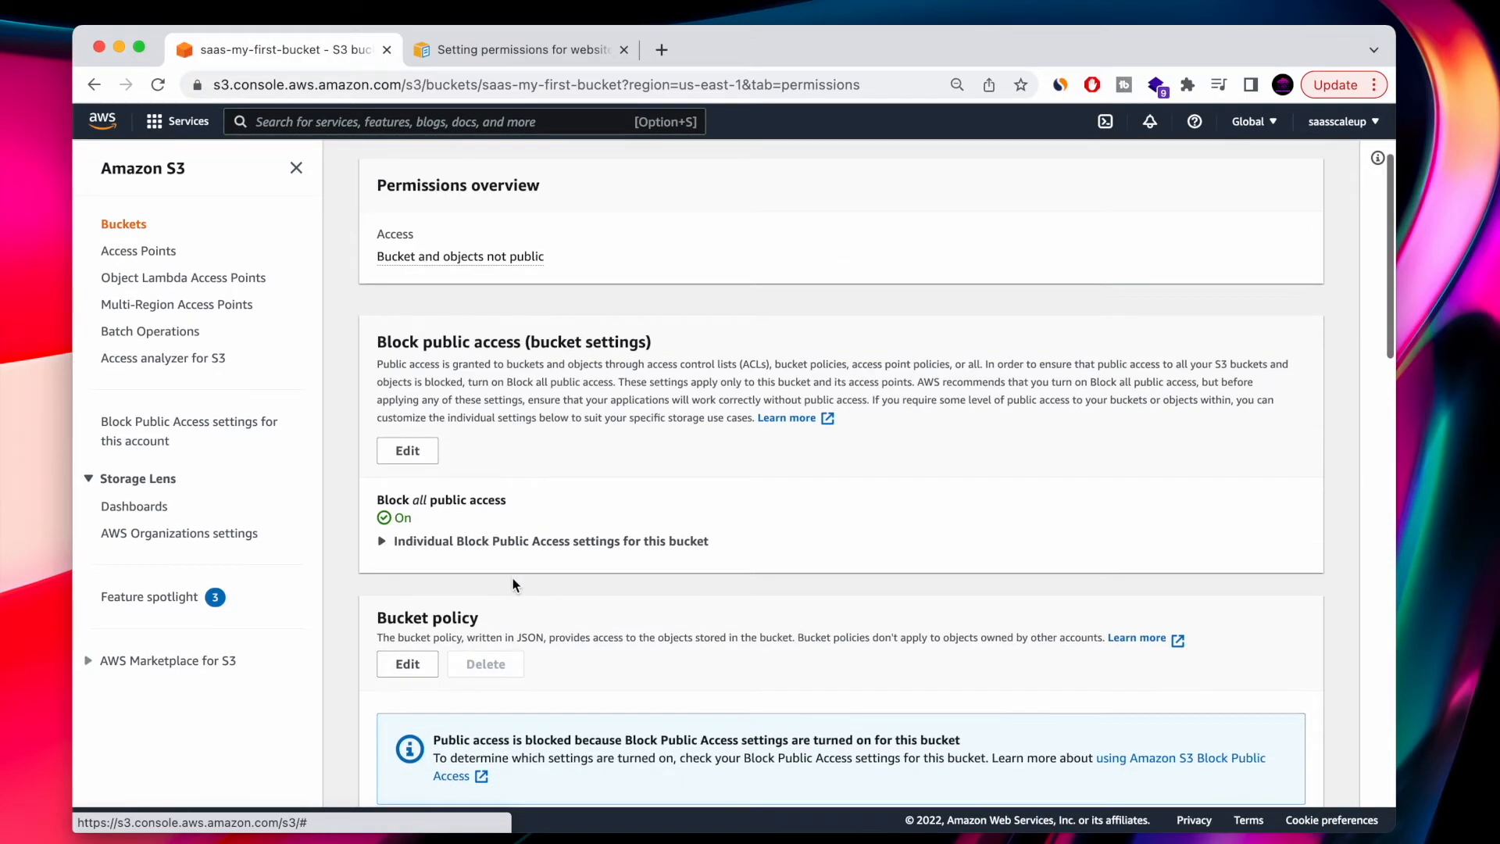
scroll(568, 582, "down", 3)
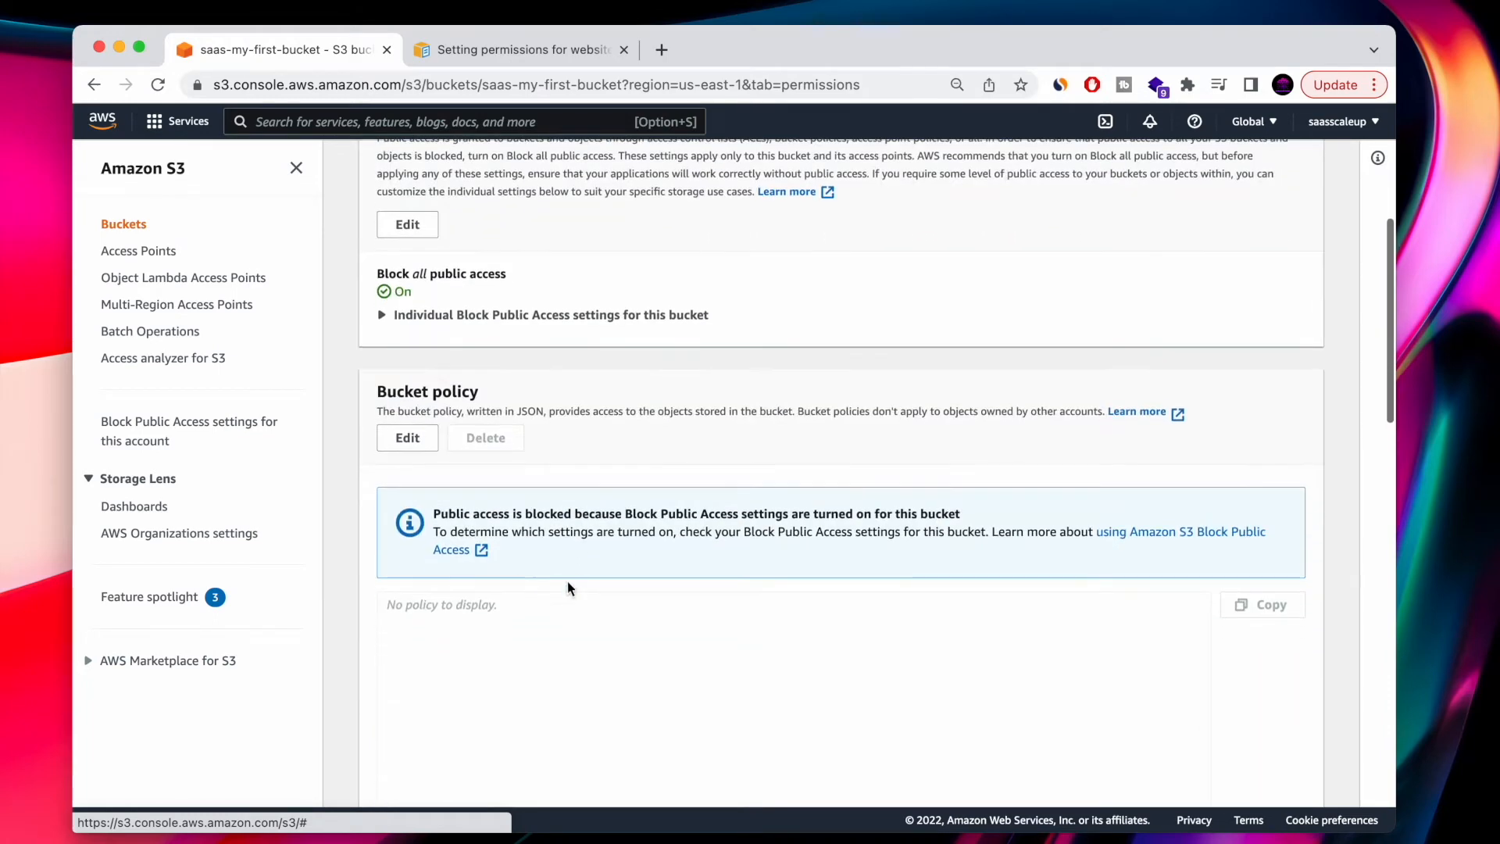
scroll(739, 605, "up", 5)
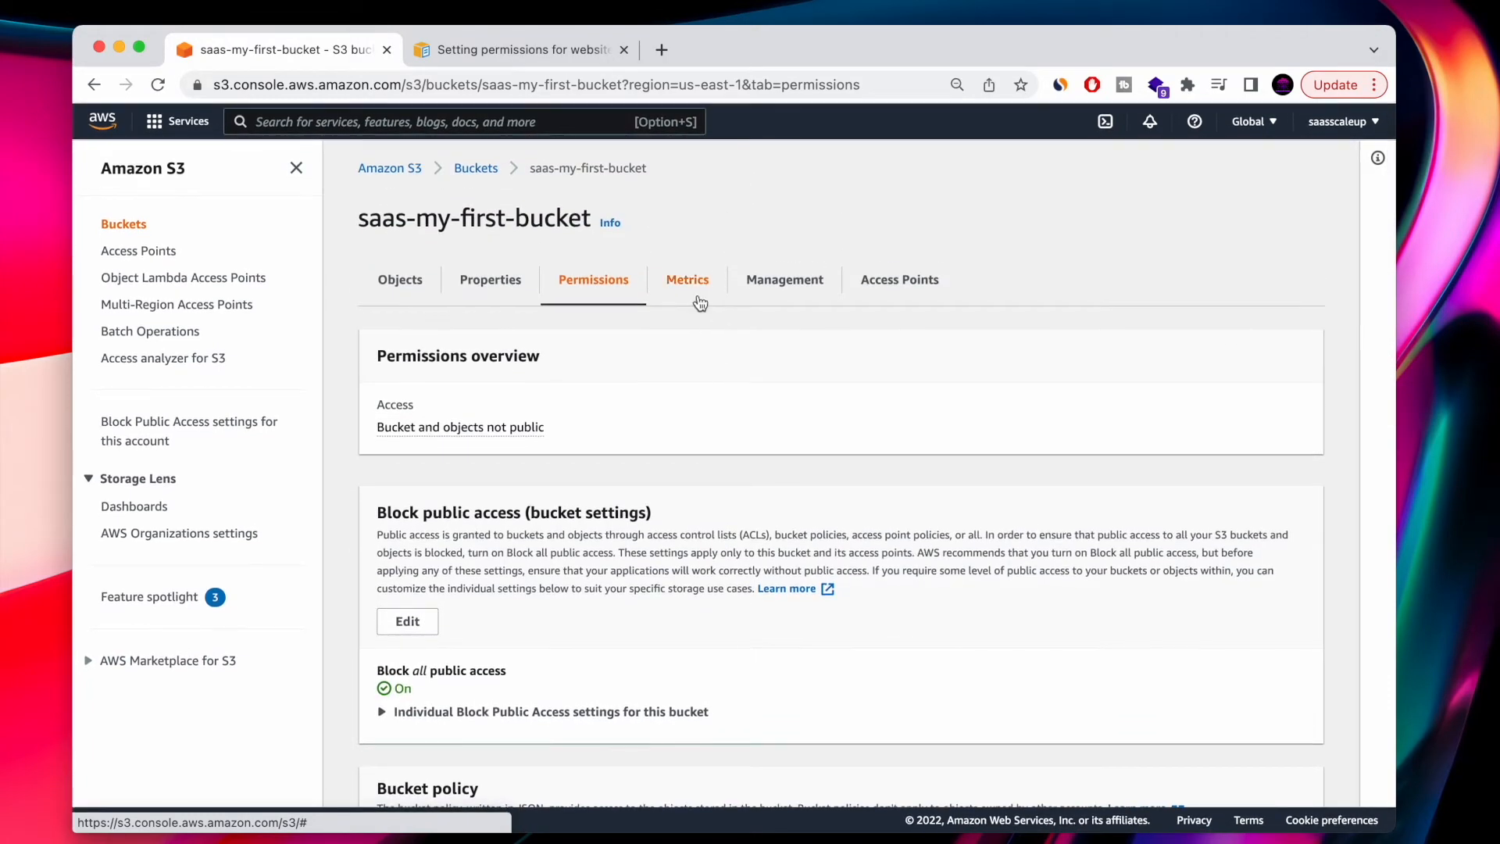
- Examine the bucket's metrics, including total size, number of objects and Storage Class Analysis
left_click(694, 285)
scroll(676, 489, "down", 3)
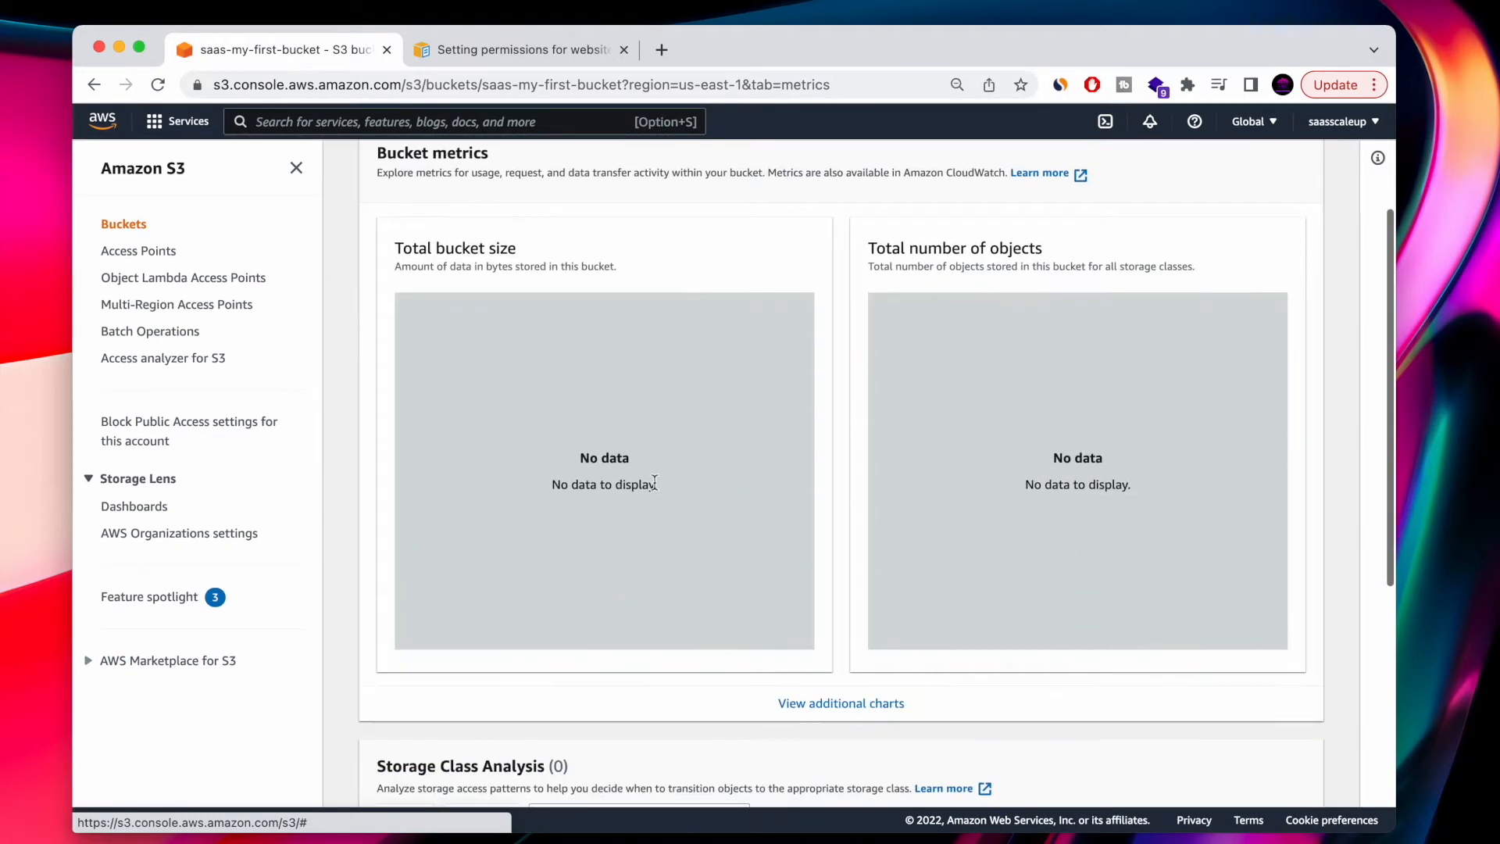
scroll(888, 722, "down", 5)
scroll(883, 728, "up", 8)
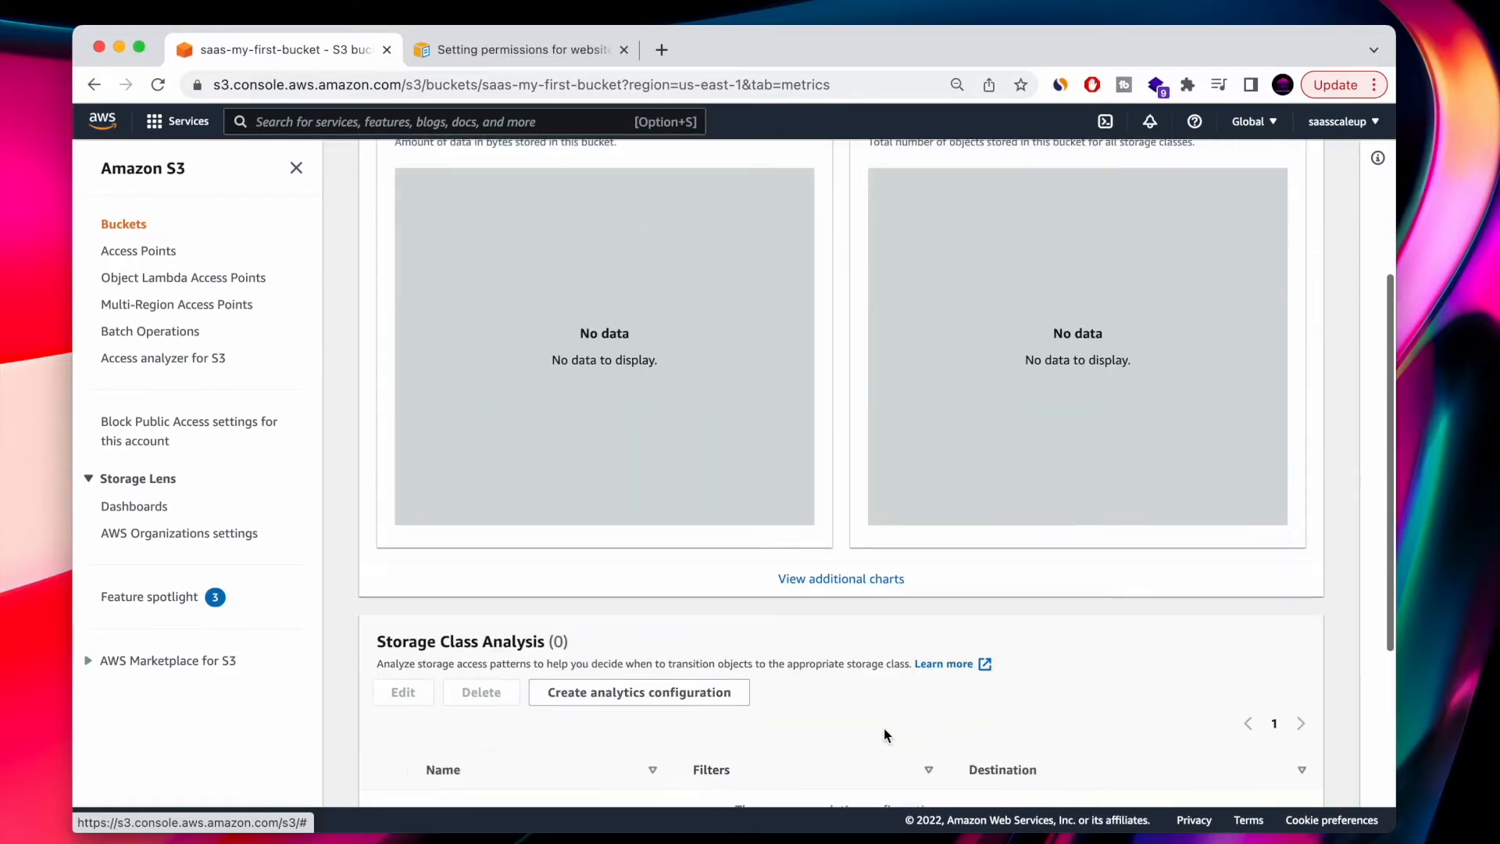
- Examine the bucket's lifecycle and replication rules, and display its access points
left_click(785, 283)
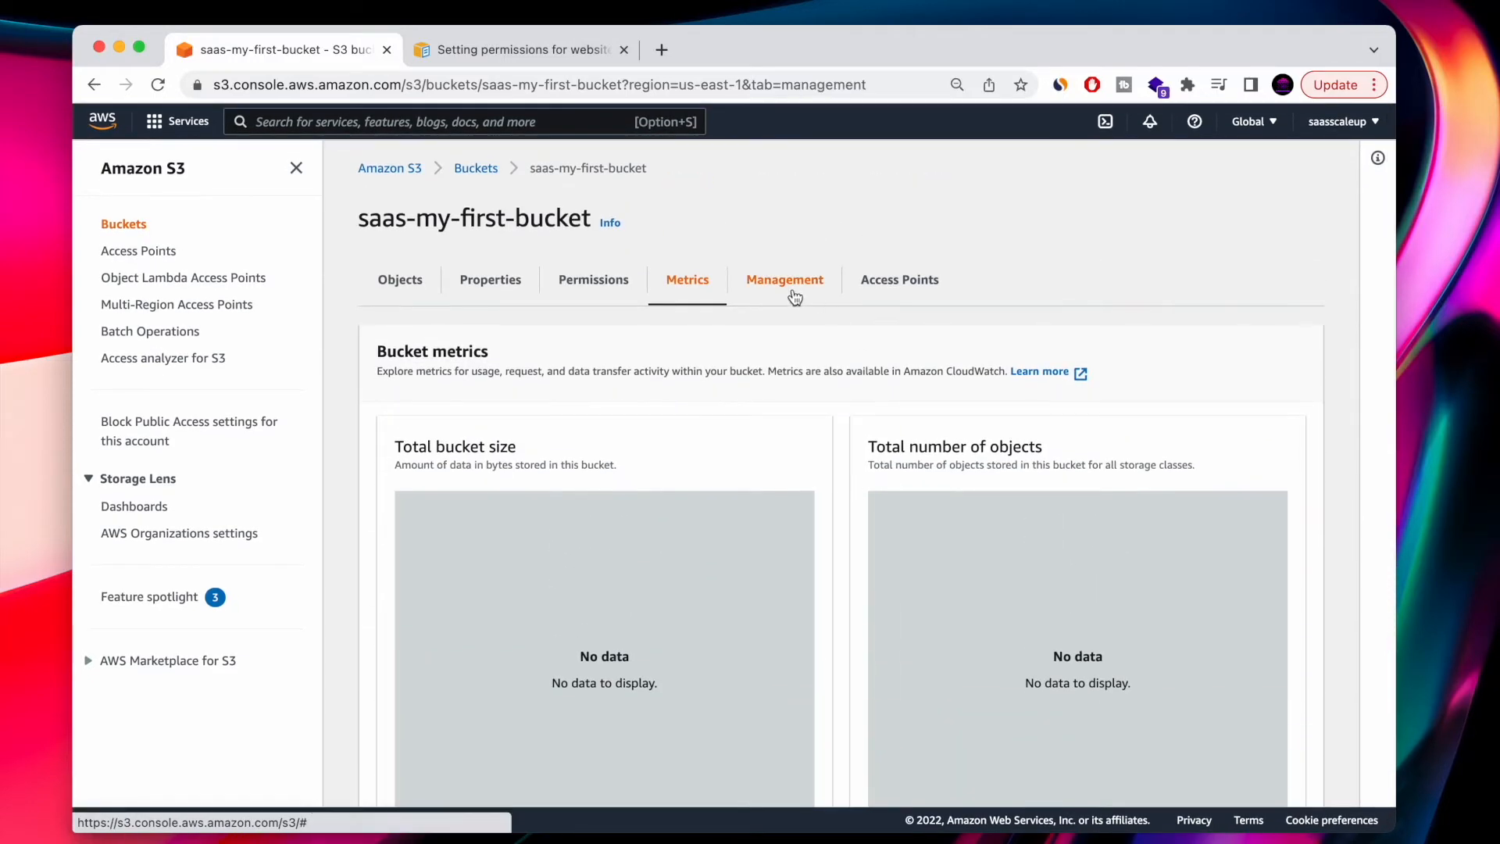
scroll(679, 519, "down", 1)
scroll(678, 518, "down", 5)
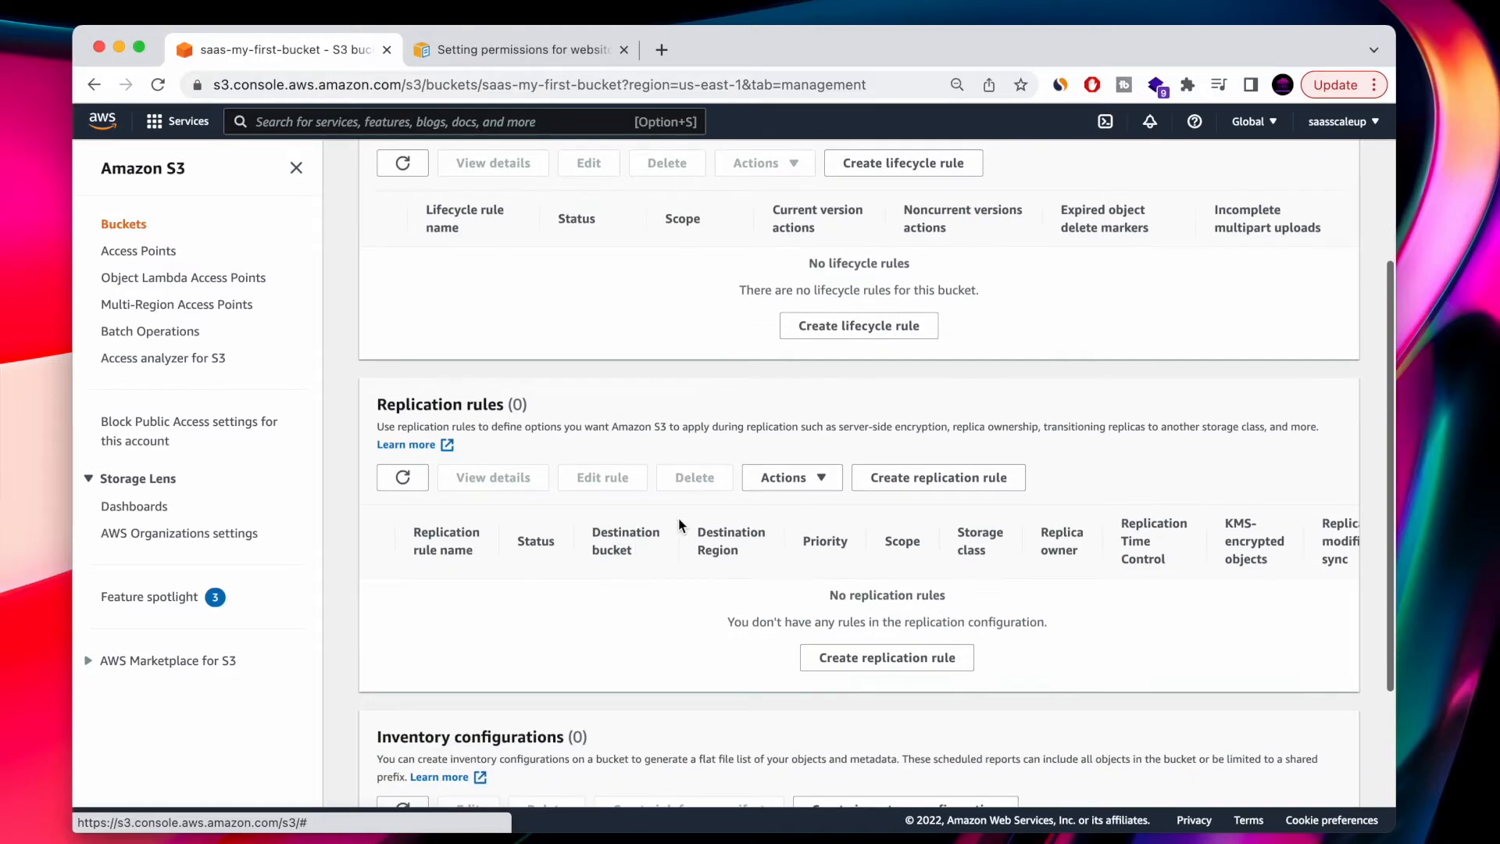
scroll(679, 518, "up", 6)
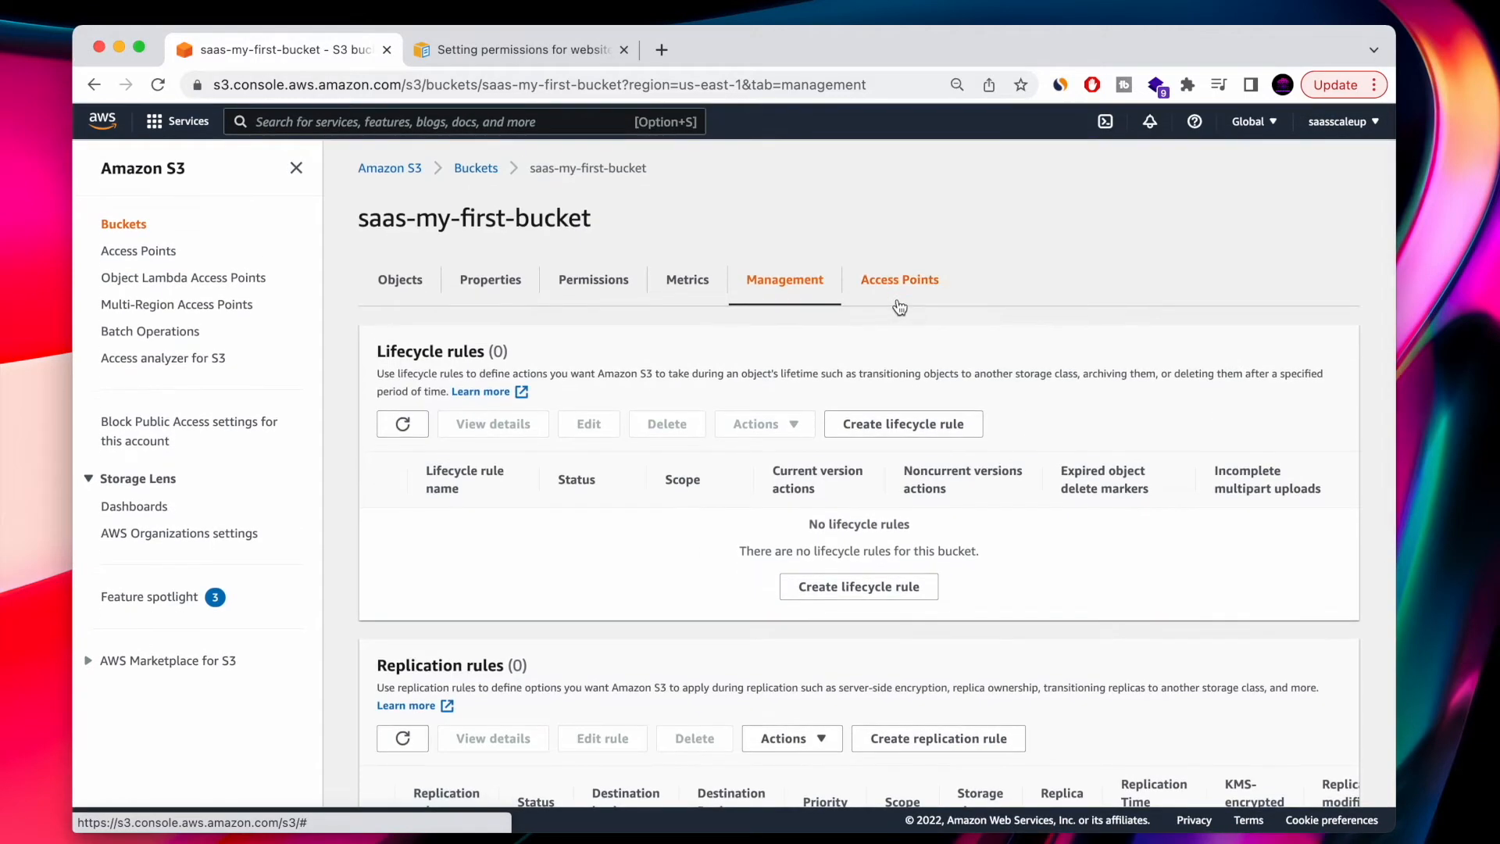
left_click(898, 304)
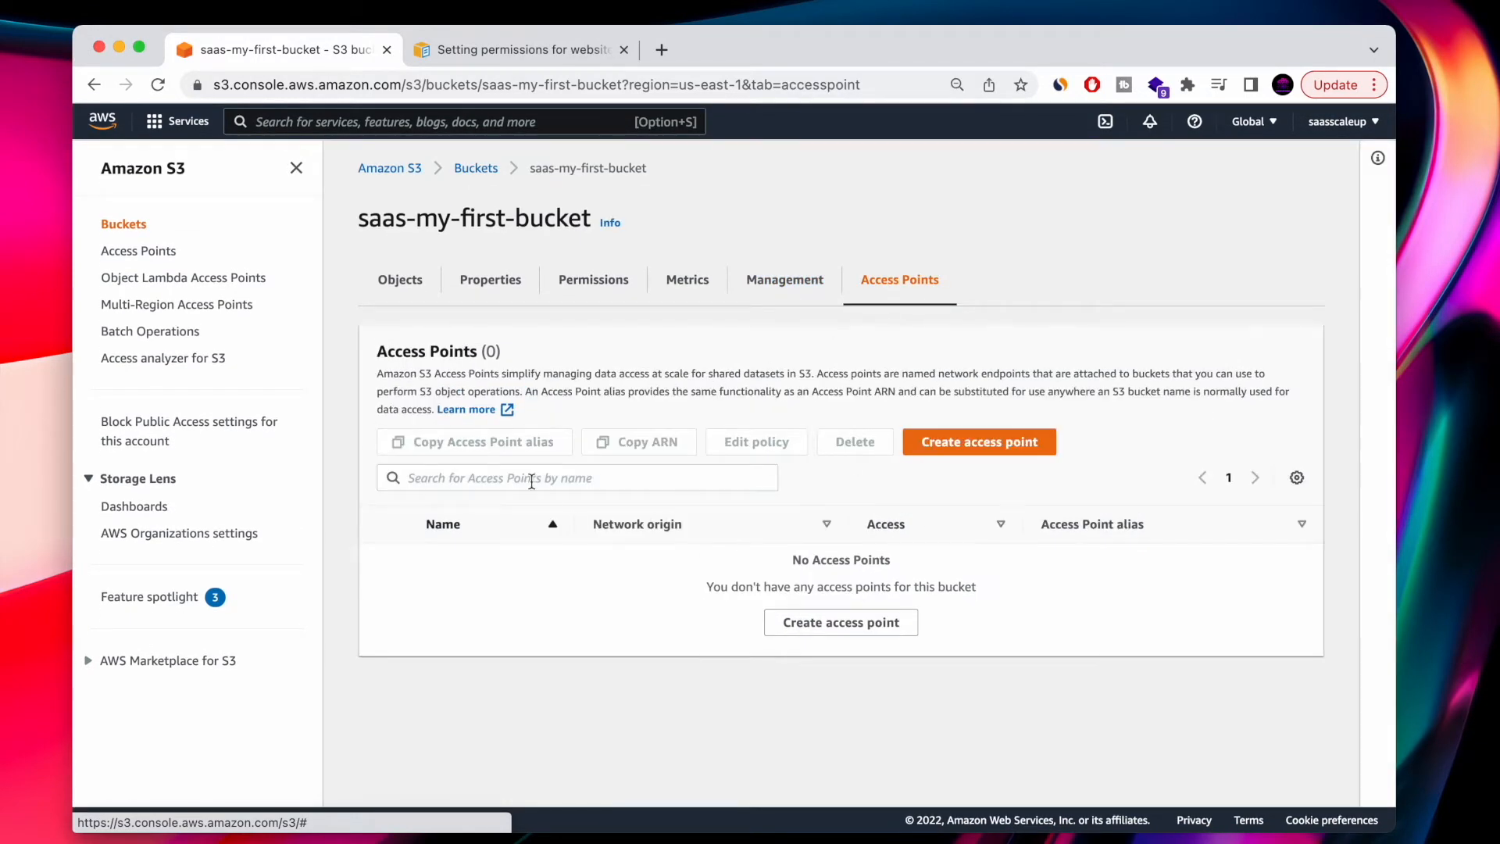
- Start an upload to saas-my-first-bucket from its object list
left_click(401, 286)
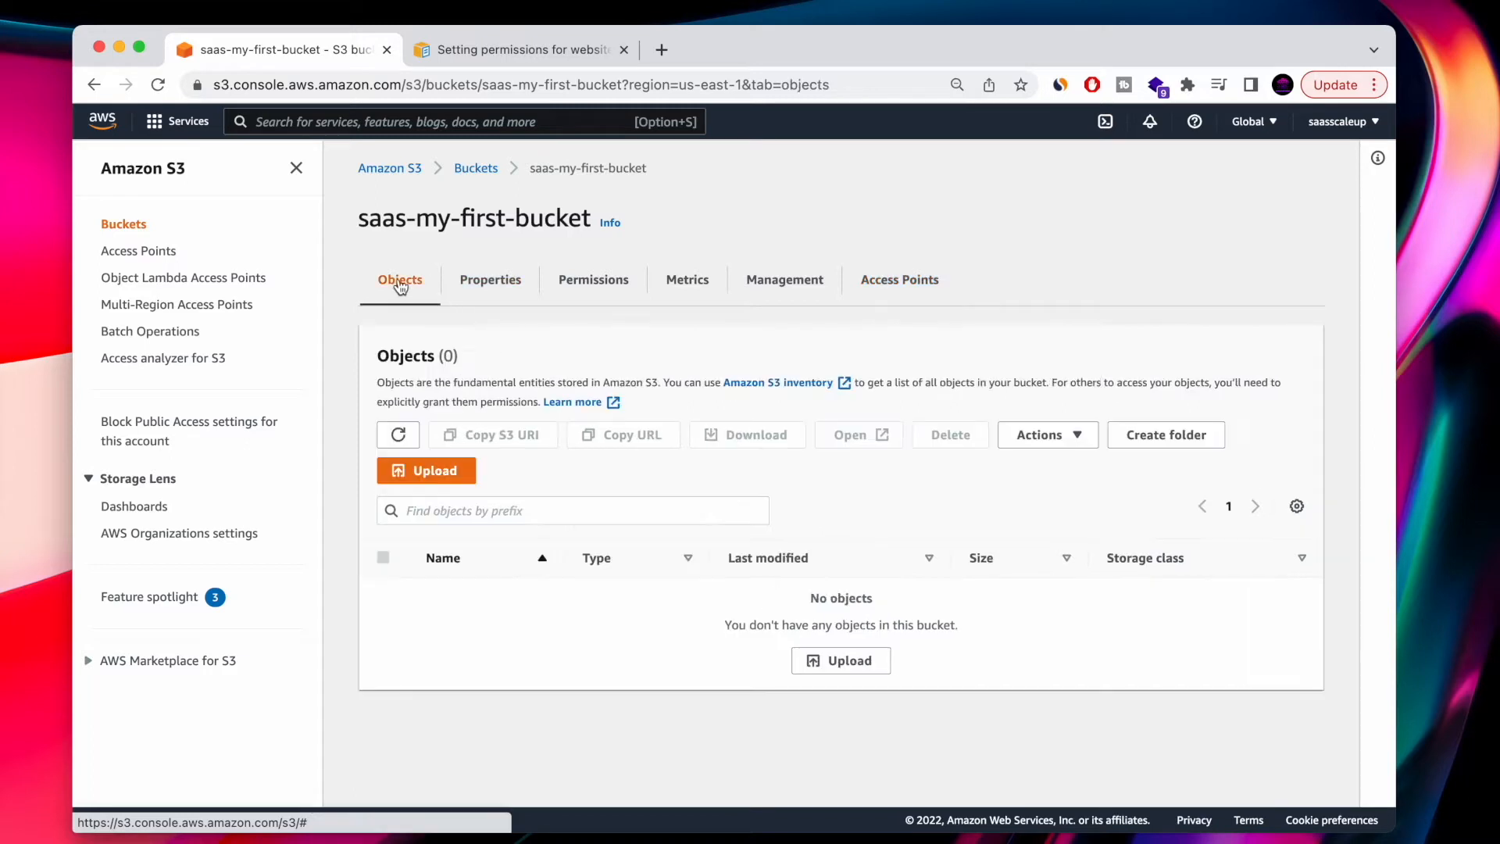
left_click(447, 473)
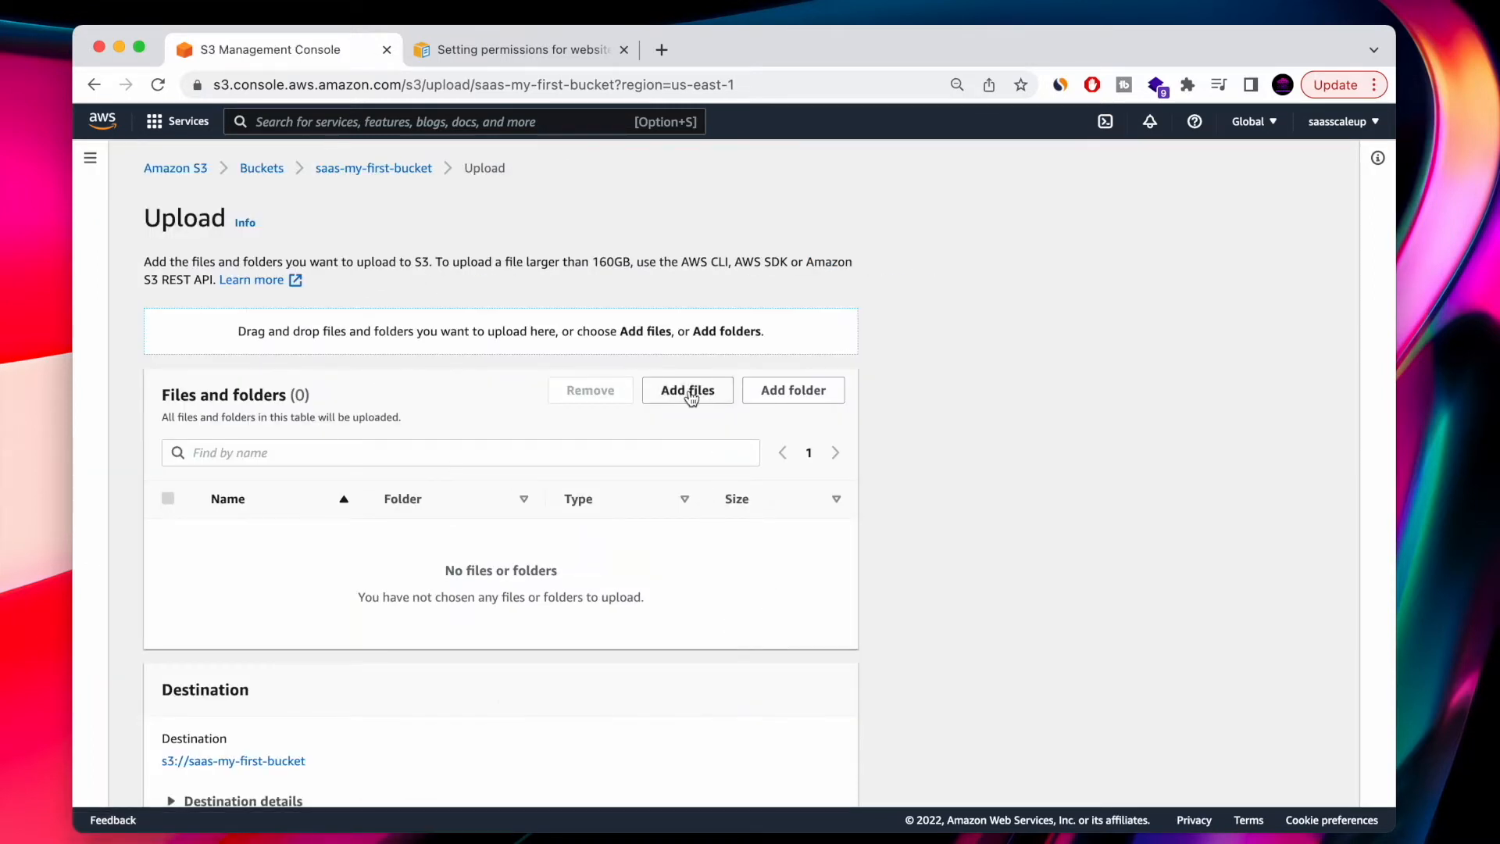
left_click(785, 400)
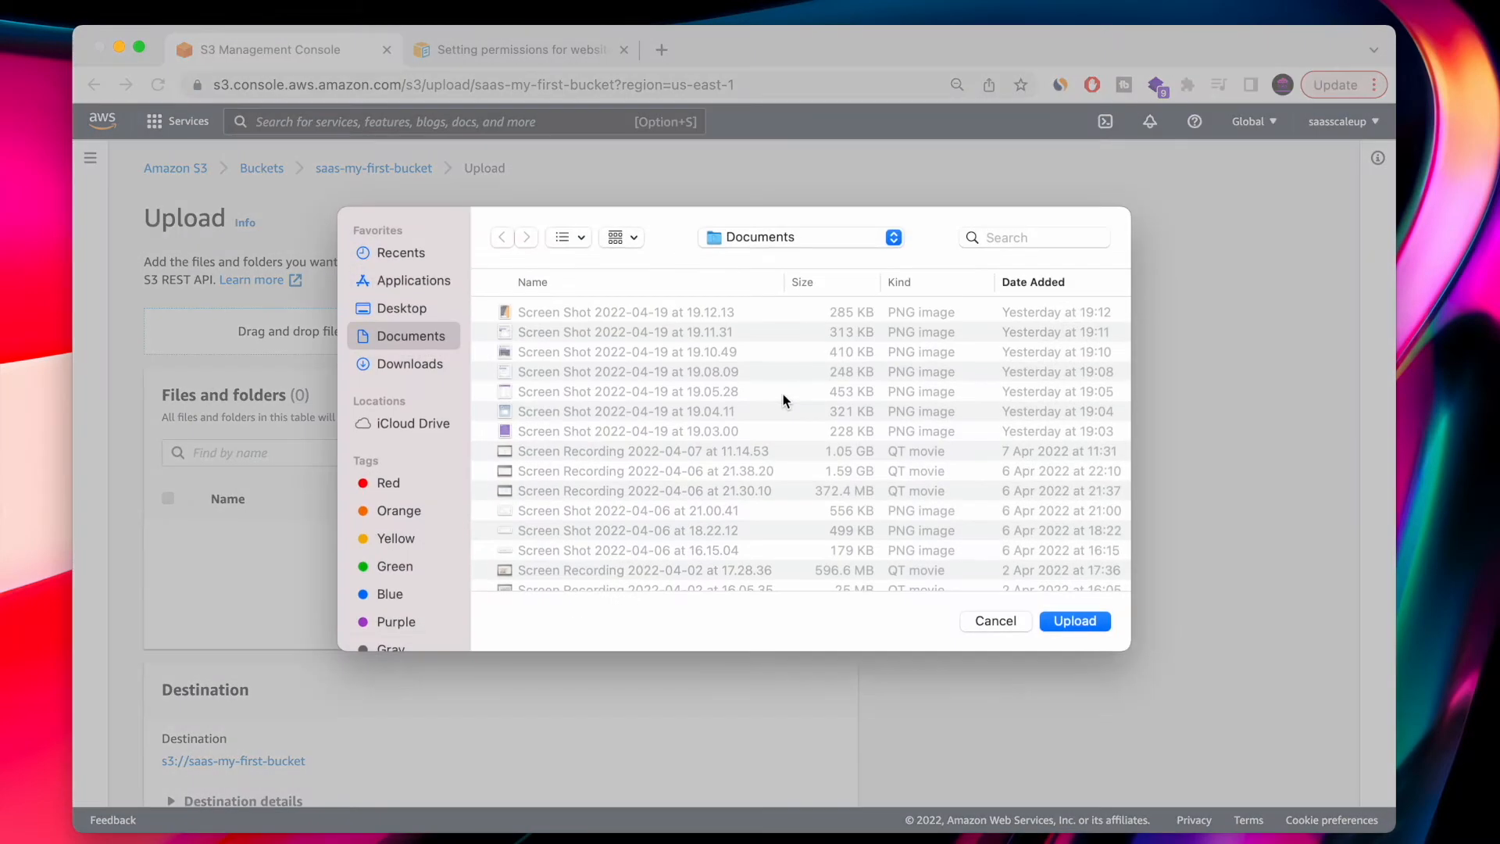
left_click(1018, 624)
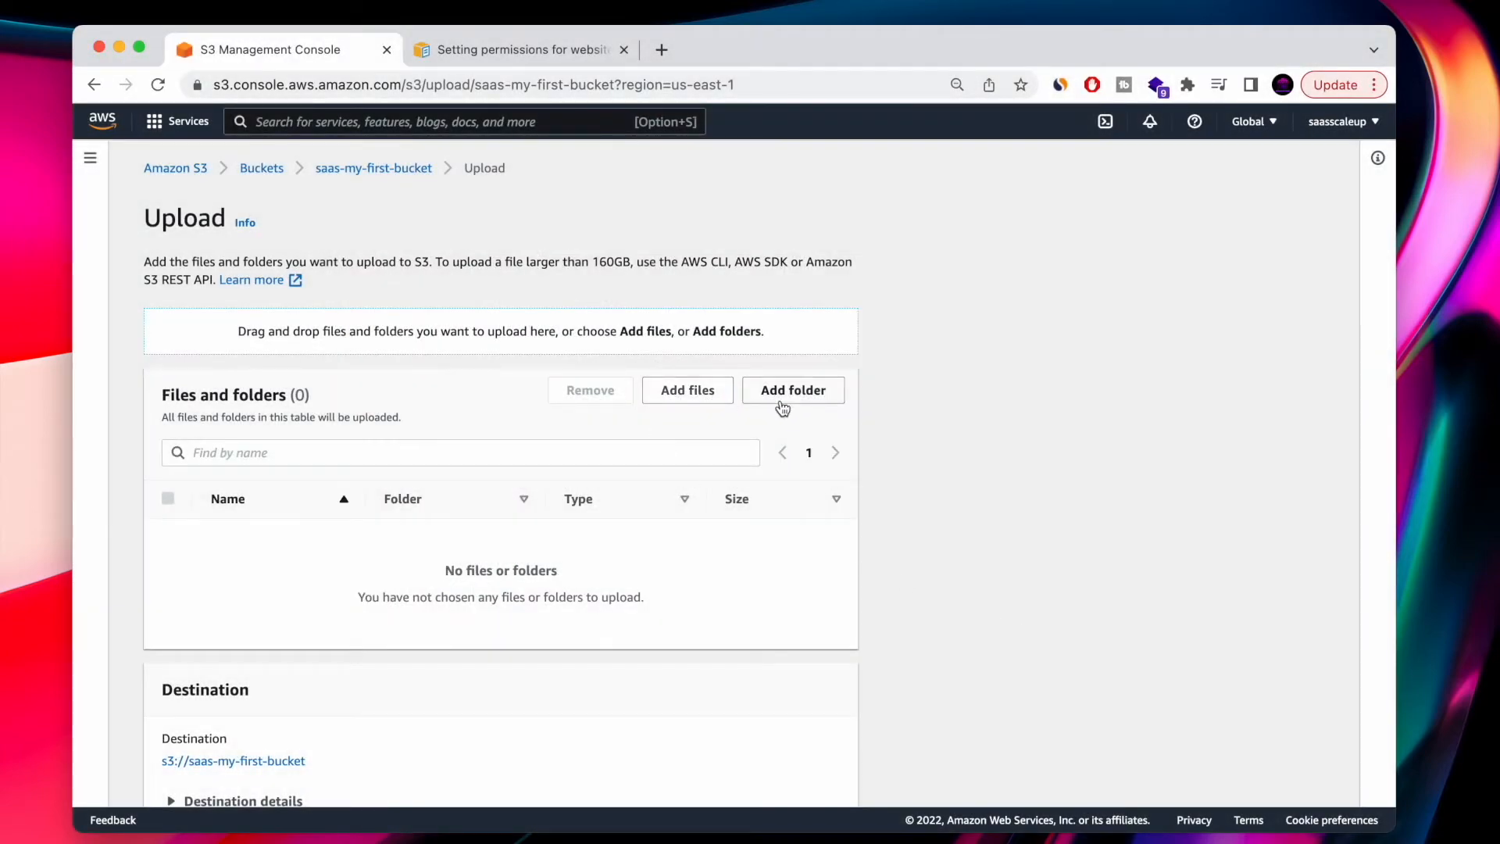
scroll(495, 544, "down", 3)
scroll(495, 544, "up", 3)
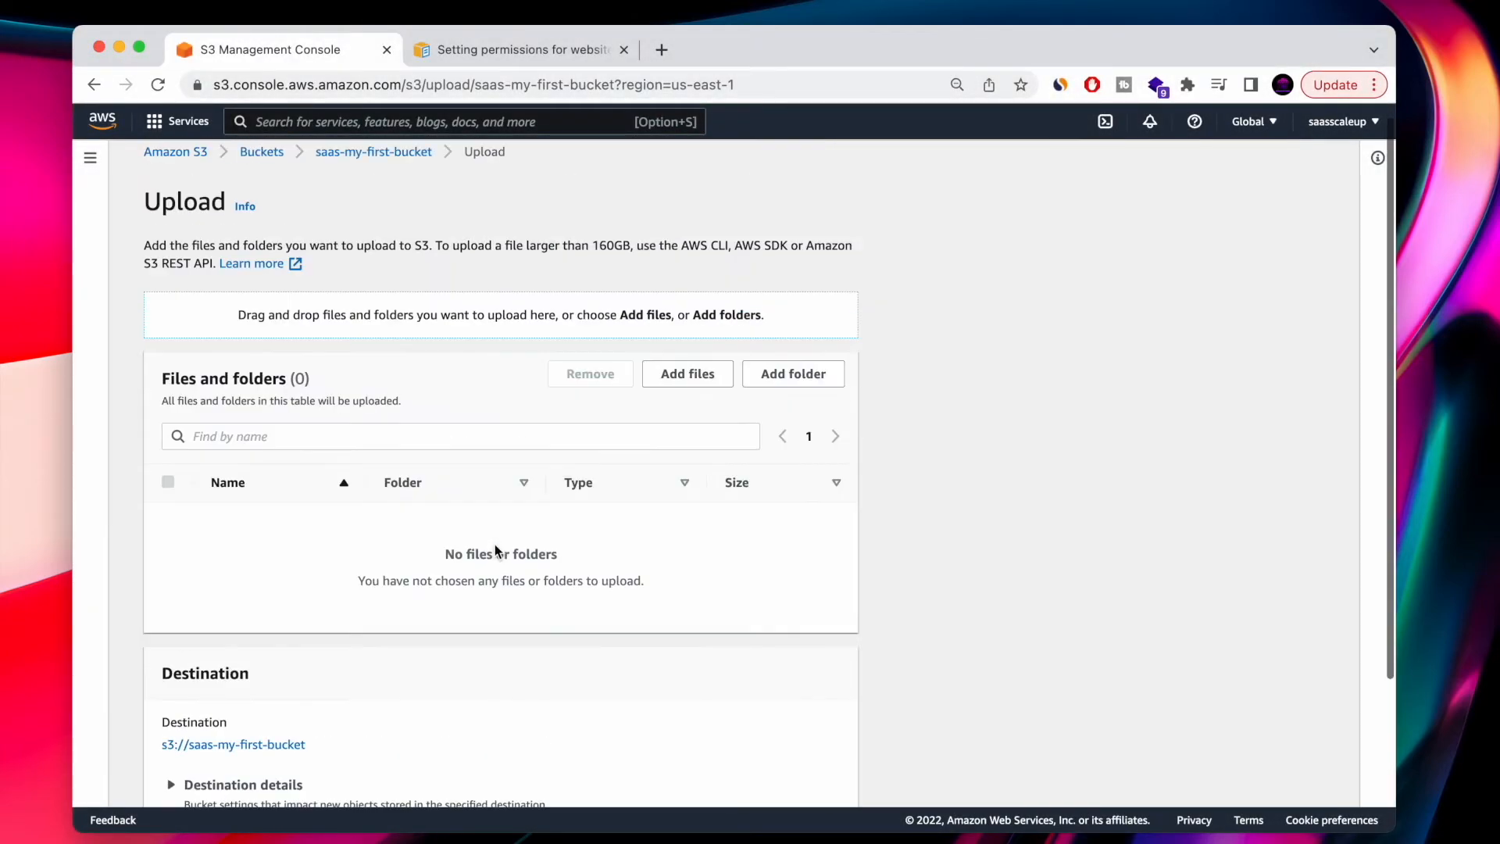
- Add the Desktop folder named upload to the bucket's upload list and allow its files to be sent to the site
left_click(801, 385)
left_click(397, 308)
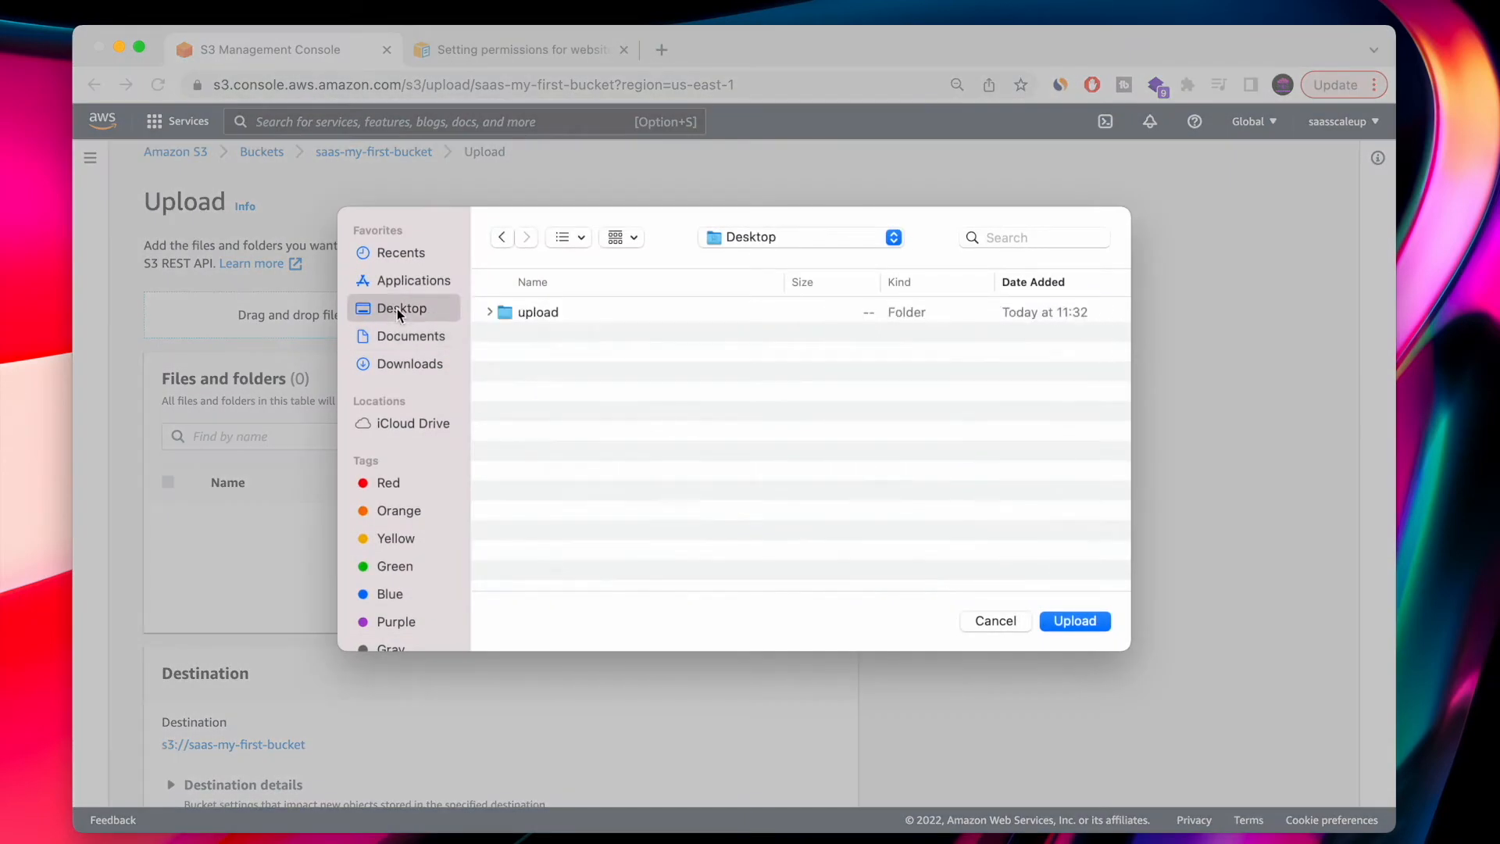
left_click(508, 310)
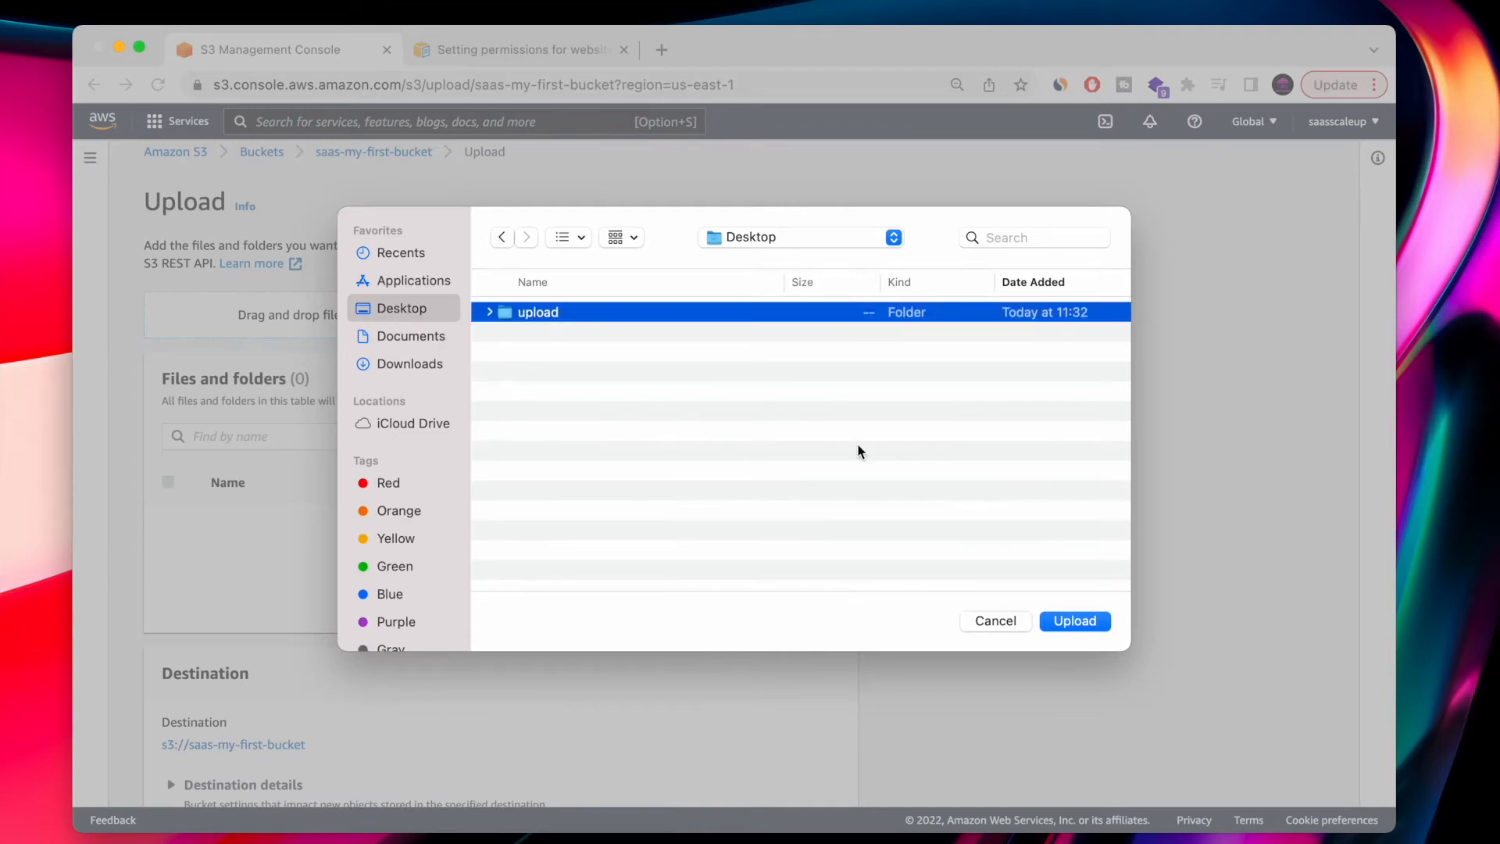
left_click(1072, 621)
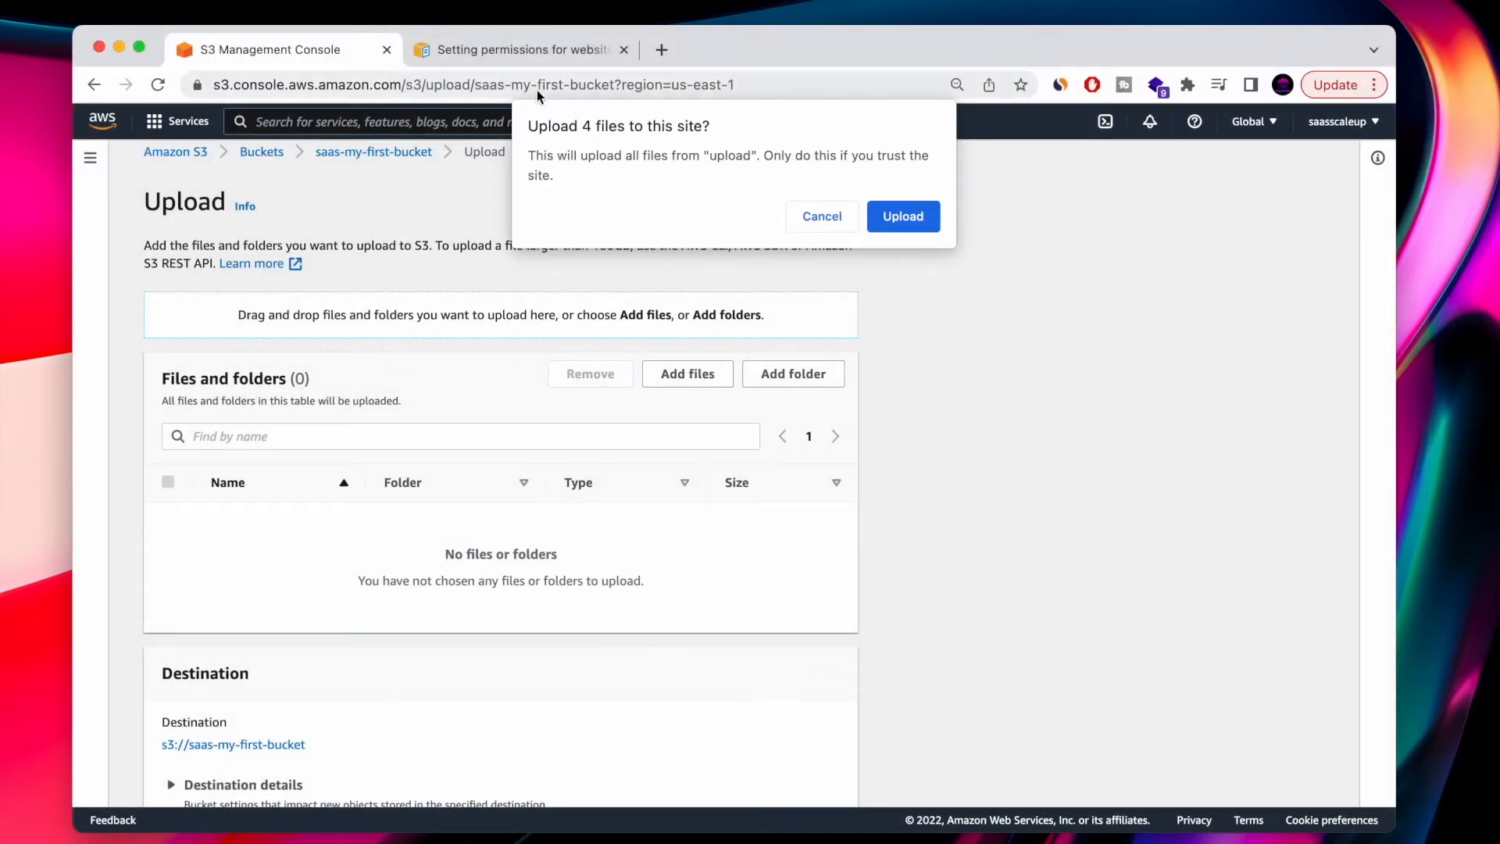
left_click(898, 219)
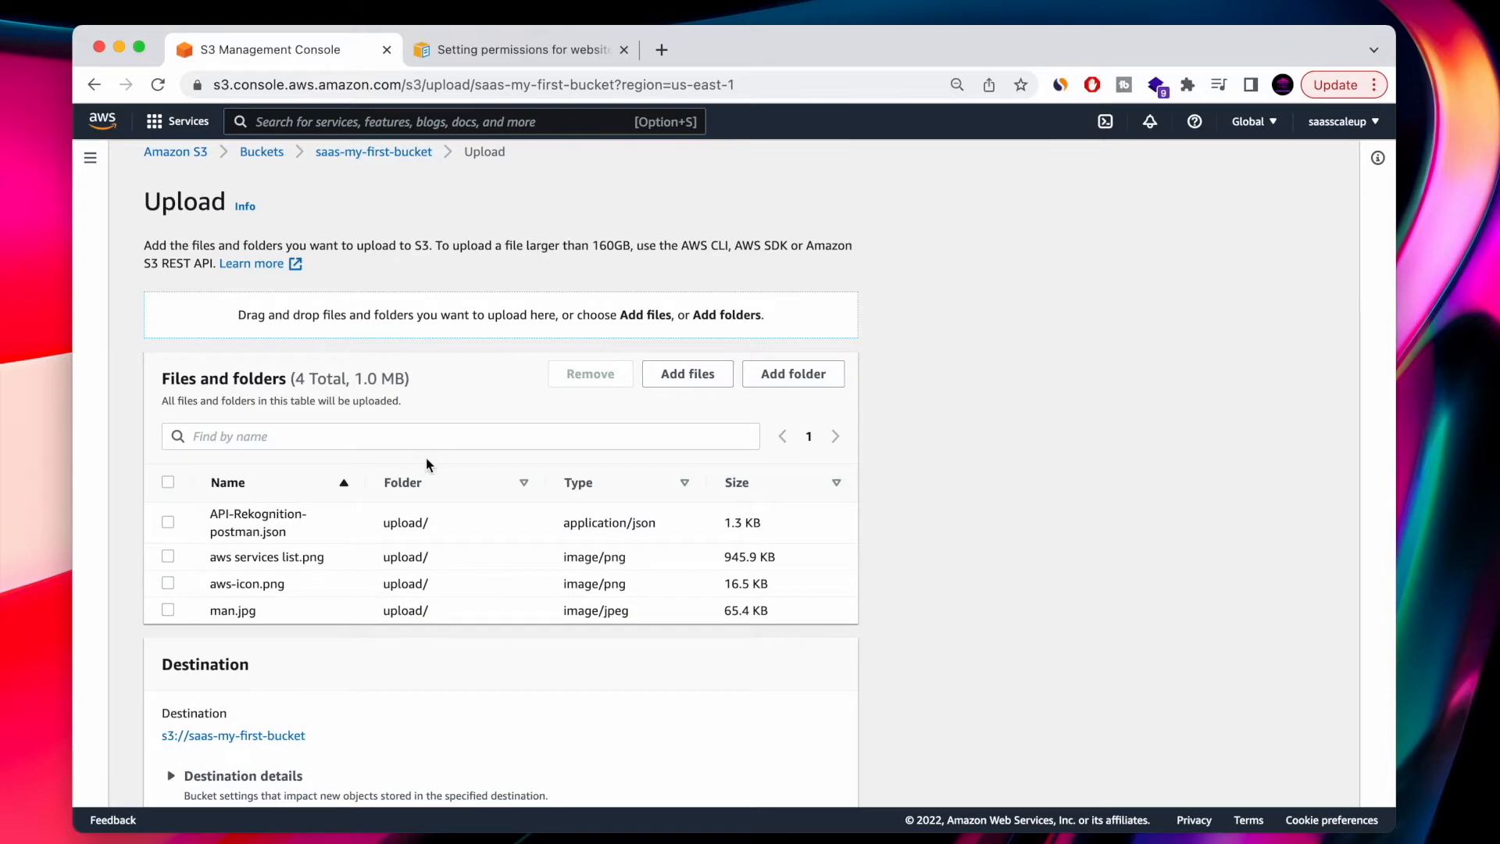
- Upload the added folder's files to saas-my-first-bucket, check their upload status and close the status page
scroll(568, 541, "down", 3)
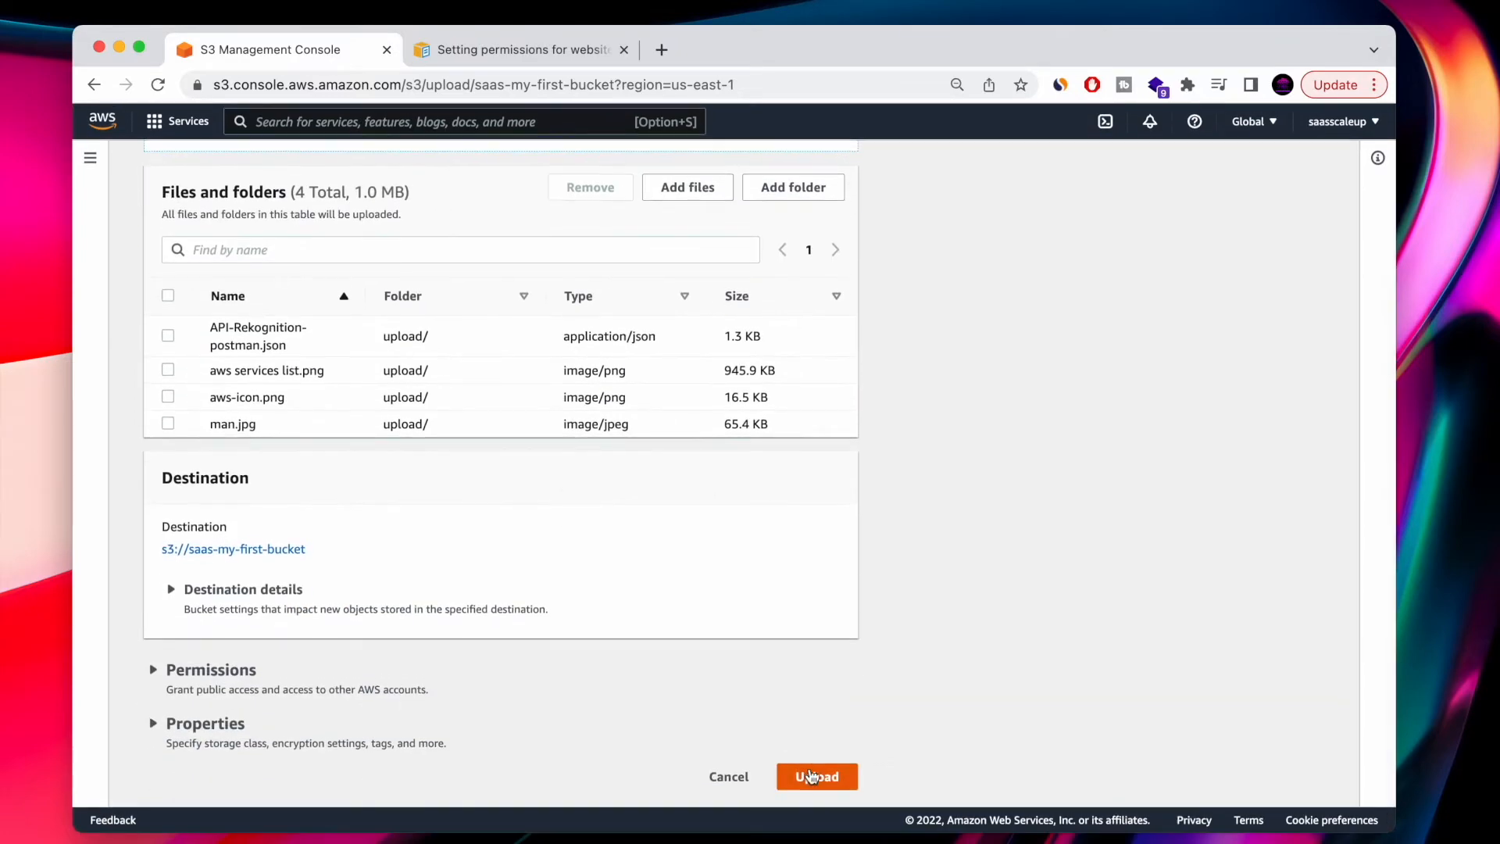
left_click(815, 778)
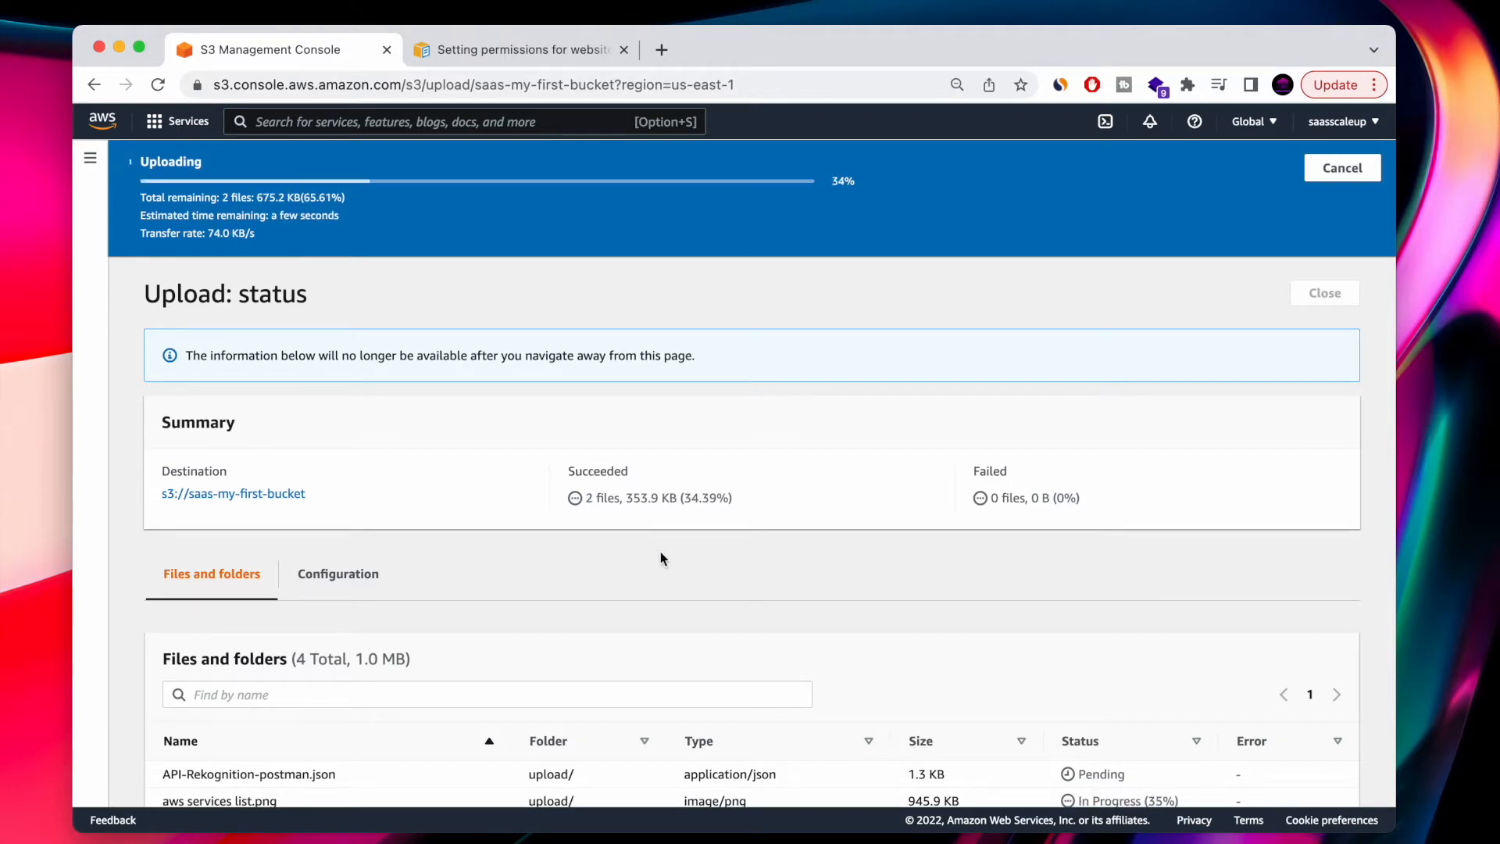
scroll(649, 610, "down", 3)
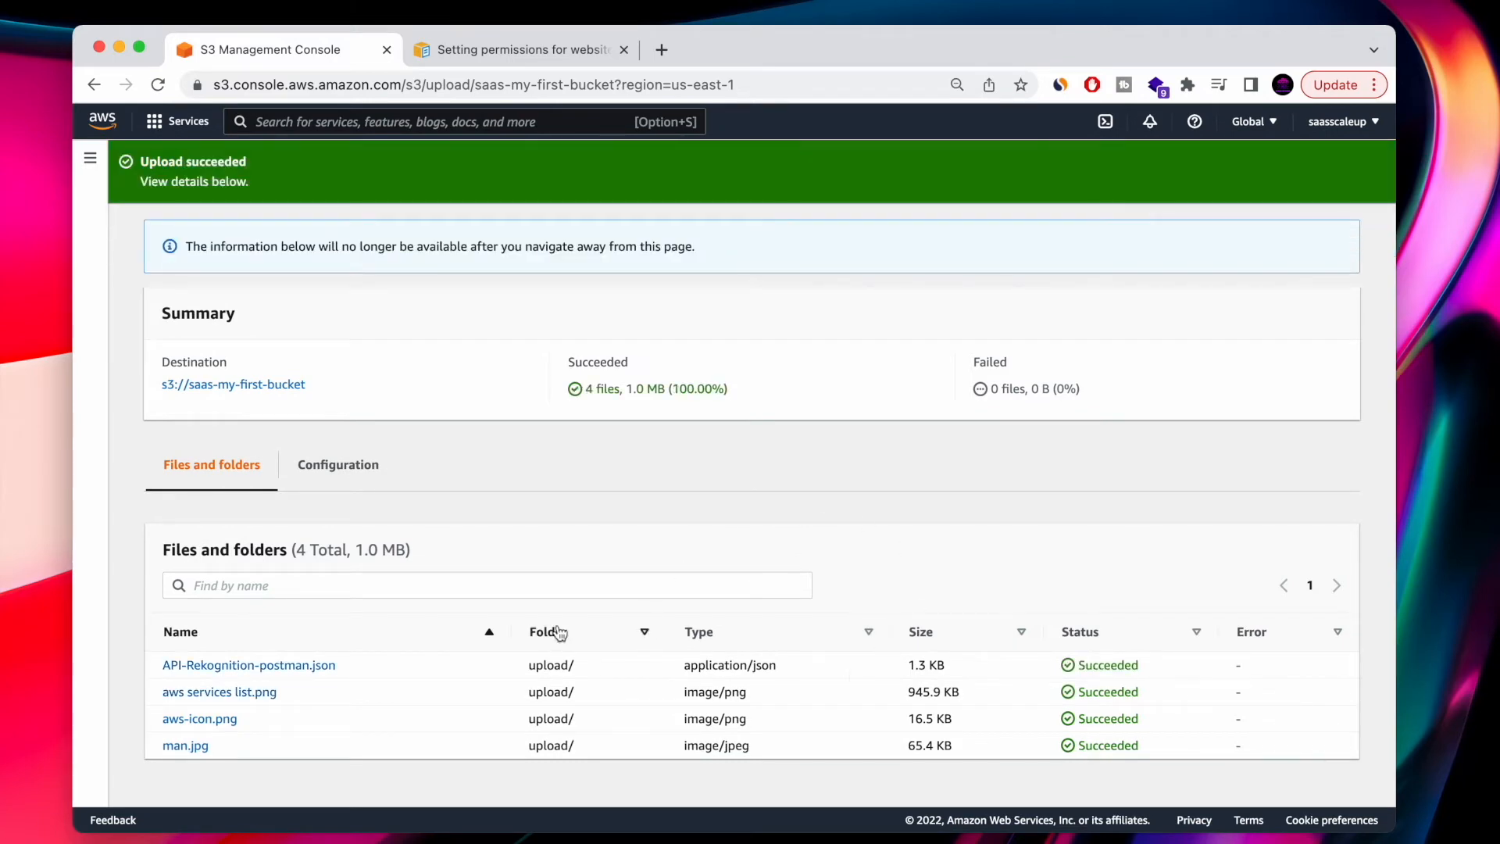
scroll(401, 419, "up", 2)
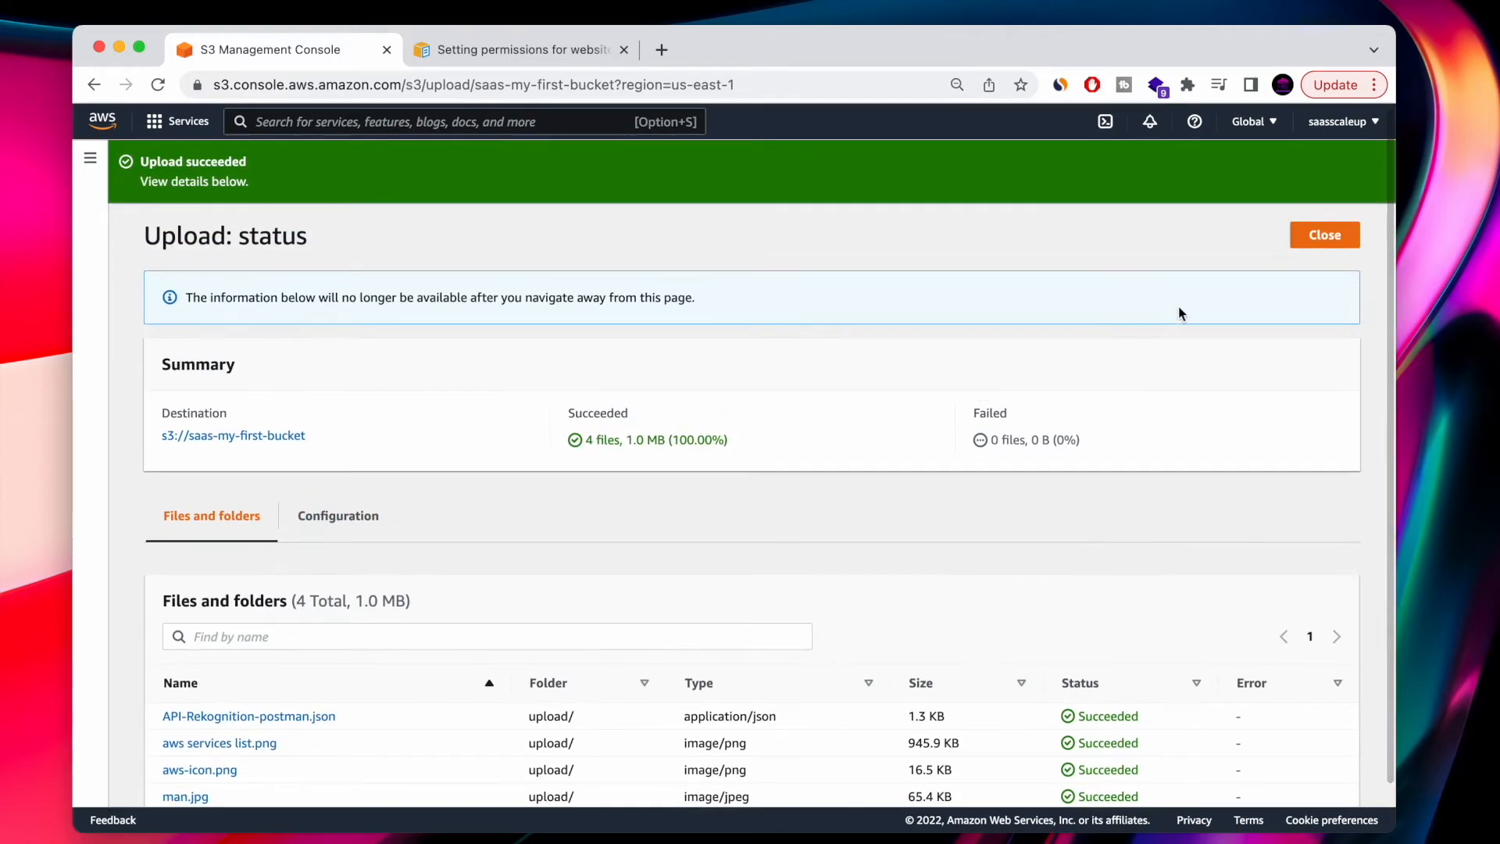
left_click(1312, 245)
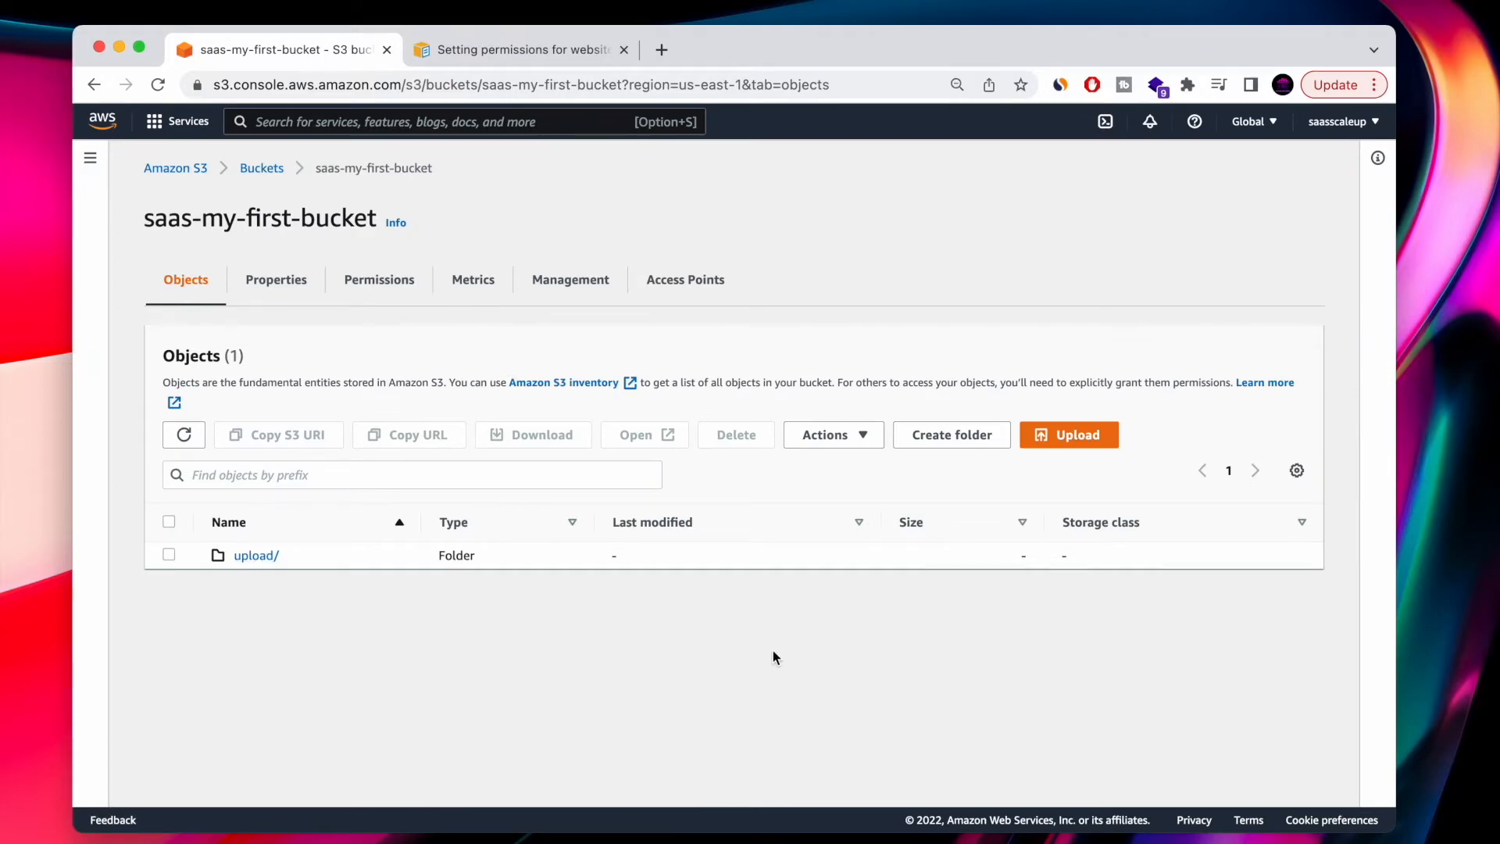
- Move aws services list.png out of the local upload folder onto the desktop and close the folder window
key("F11")
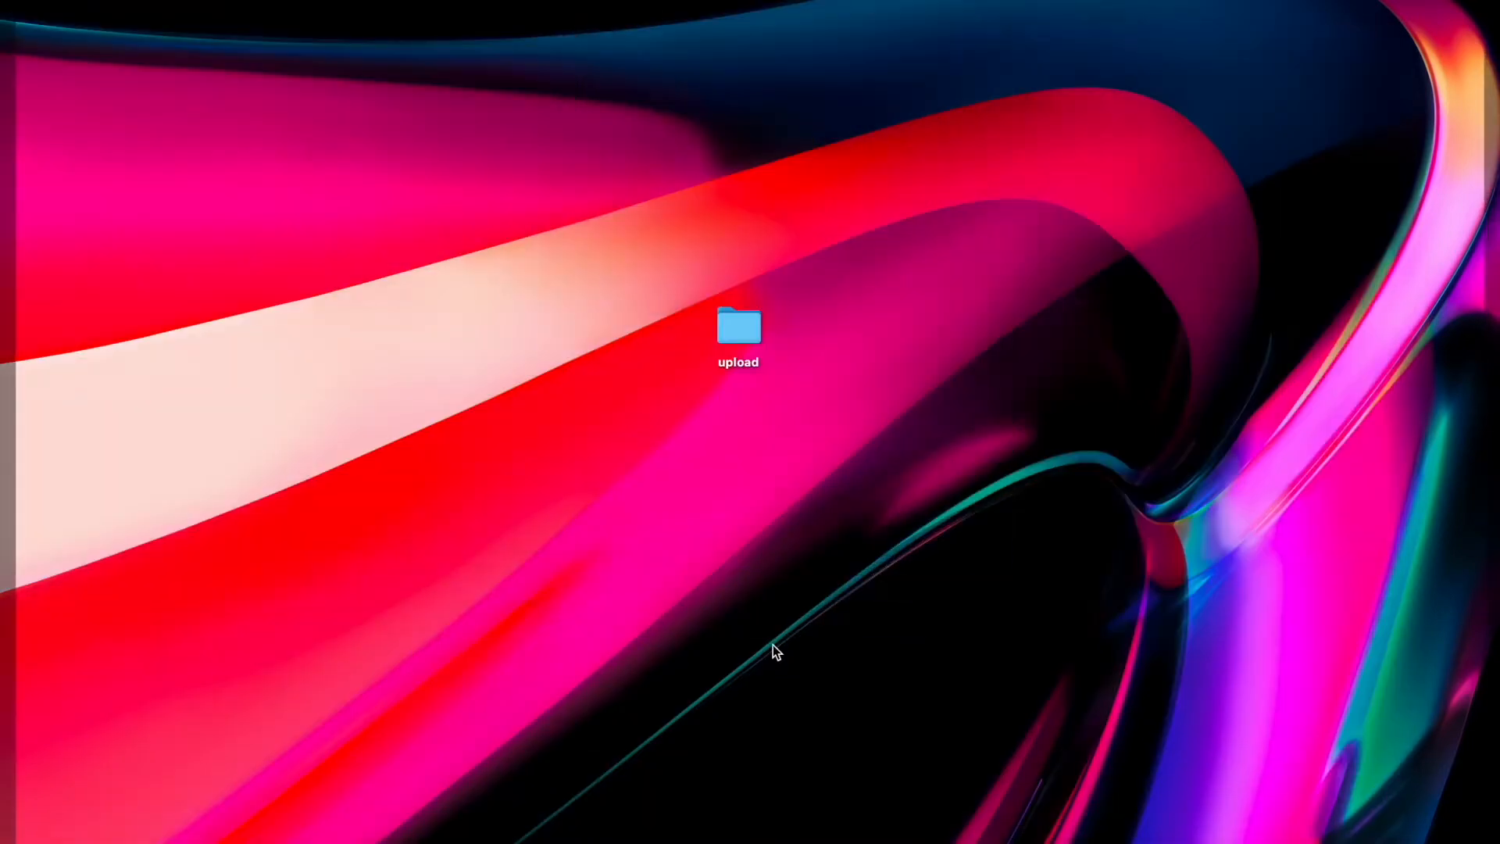
double_click(749, 330)
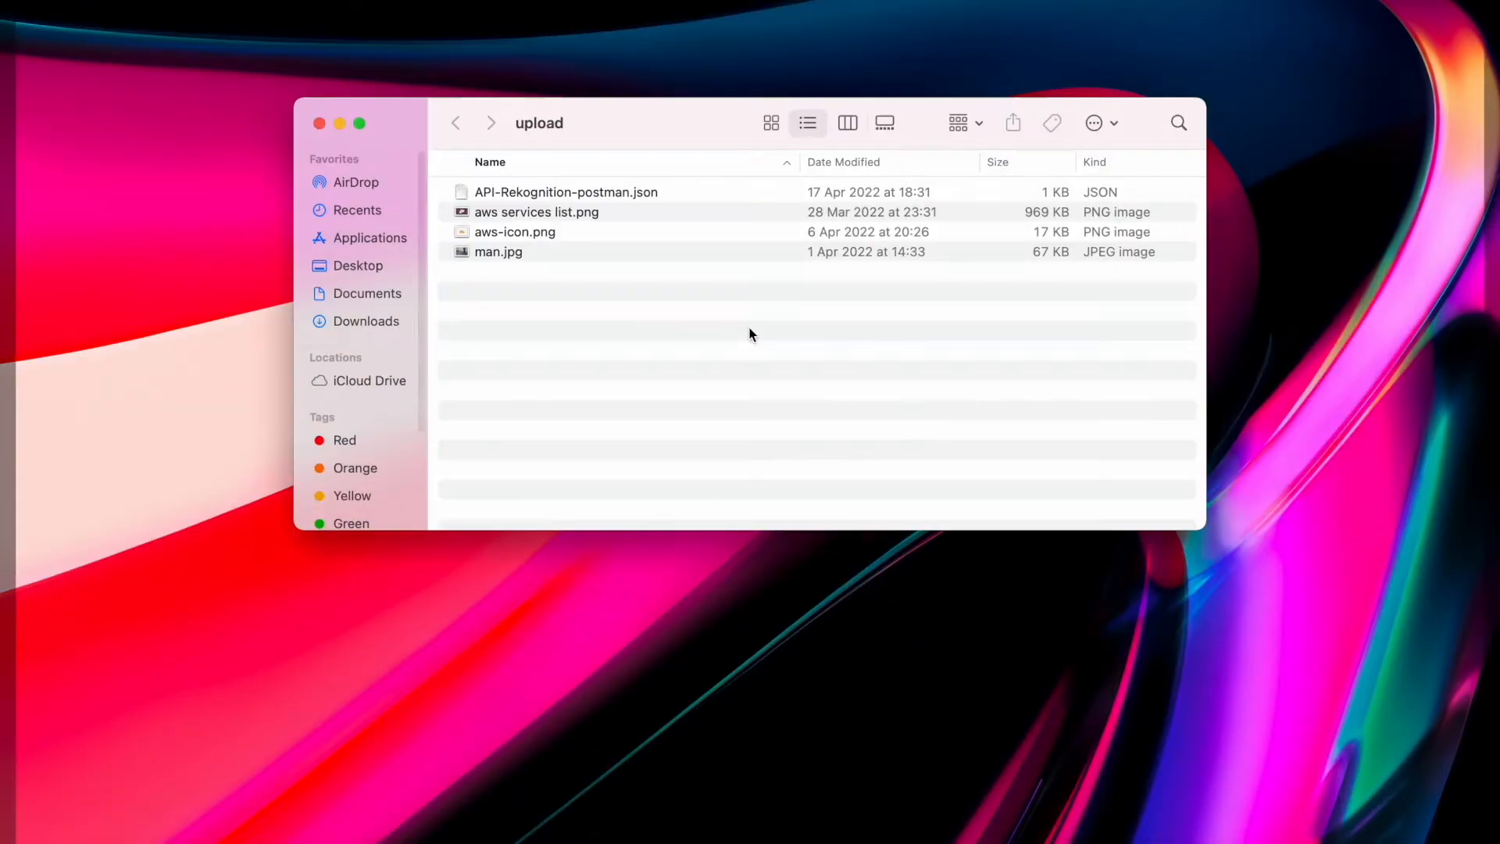
left_click(534, 237)
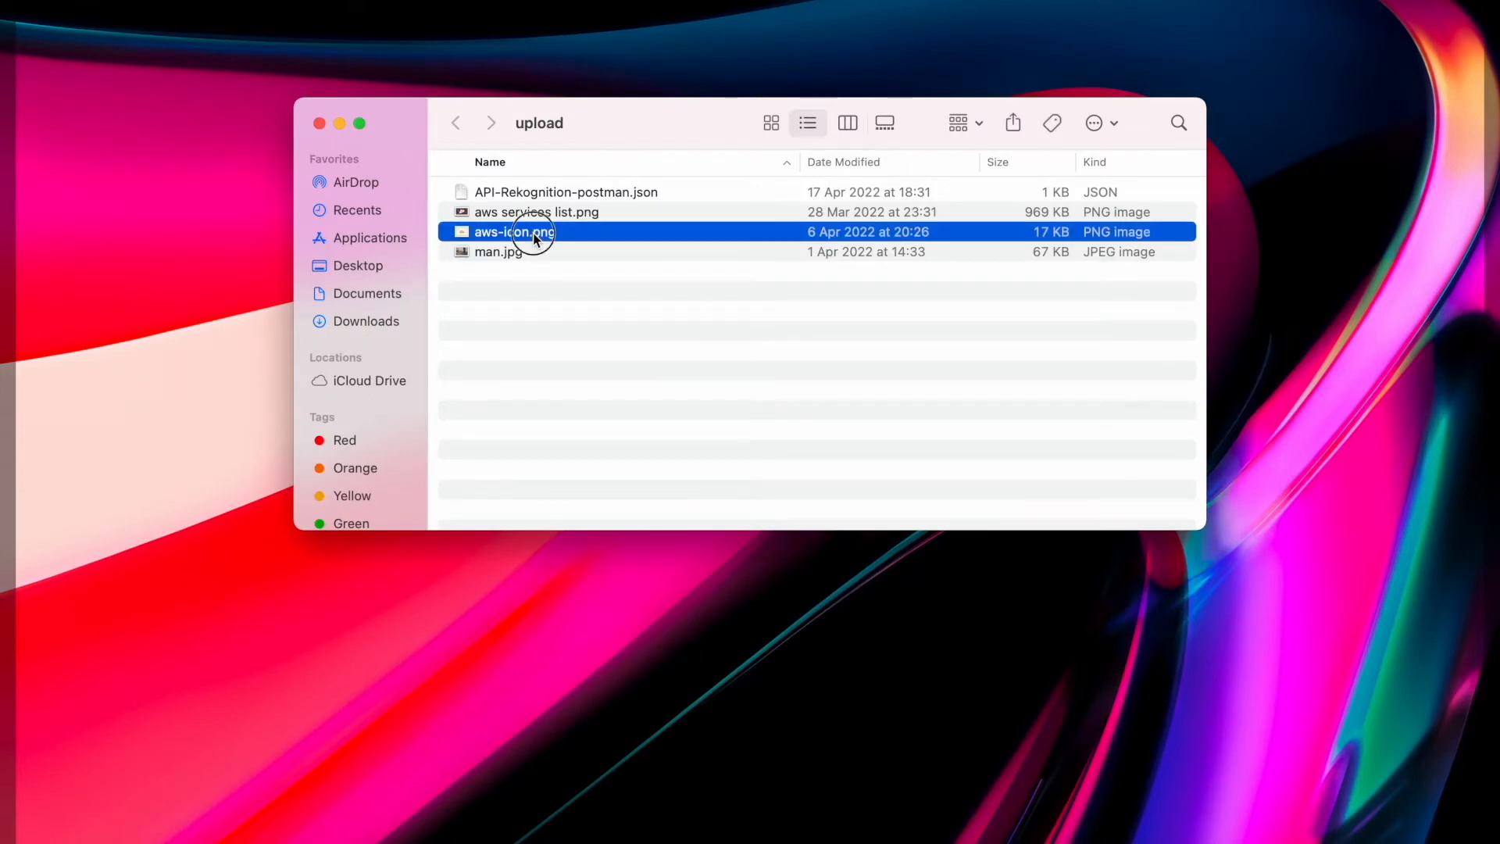
left_click_drag(504, 211, 66, 829)
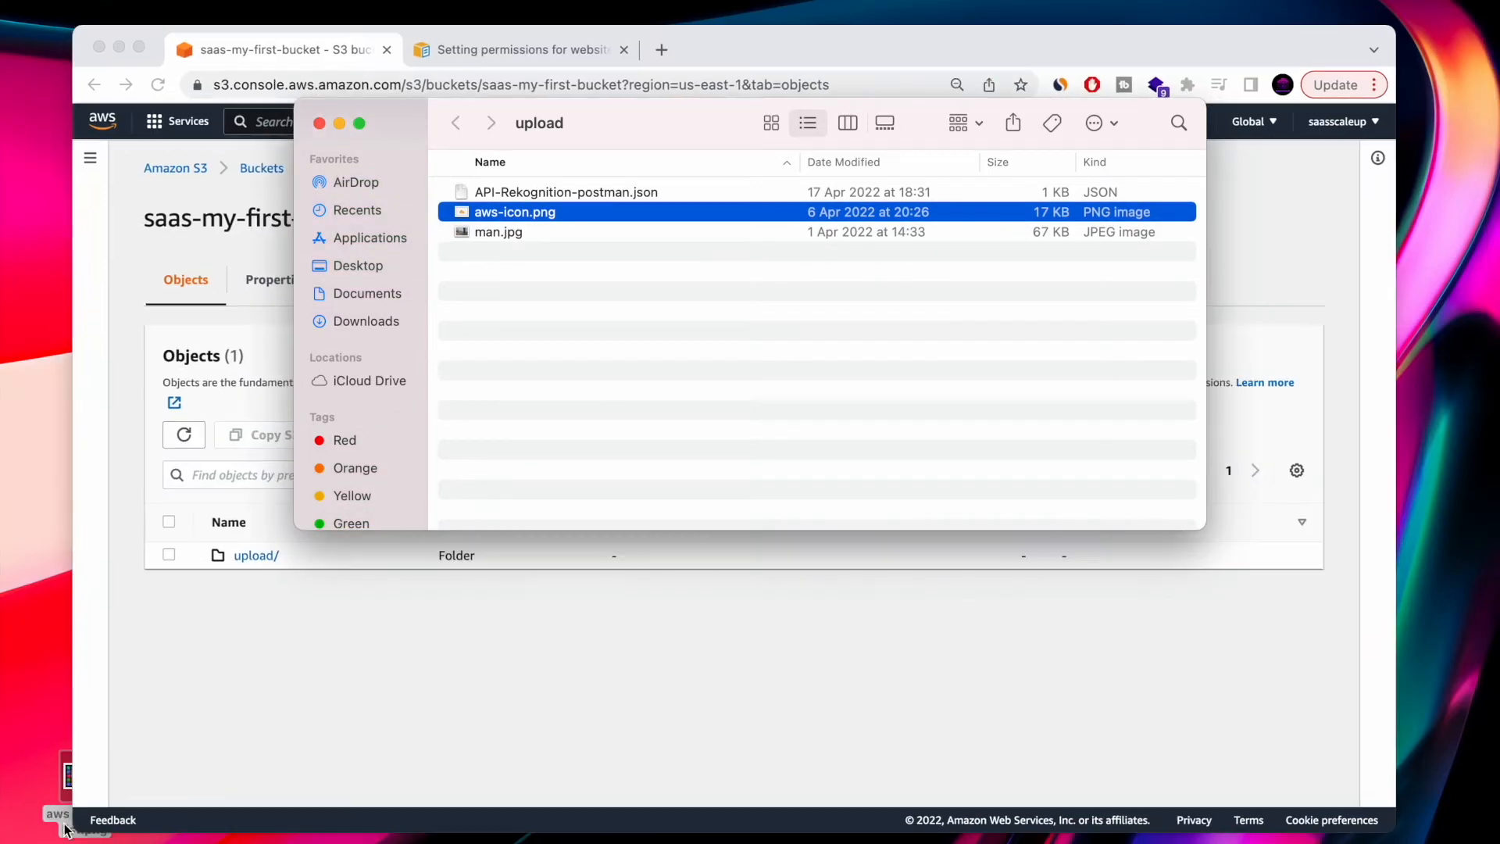
left_click(318, 123)
- Upload aws services list.png from the desktop to the root of saas-my-first-bucket and return to the bucket's object list
left_click_drag(66, 775, 436, 429)
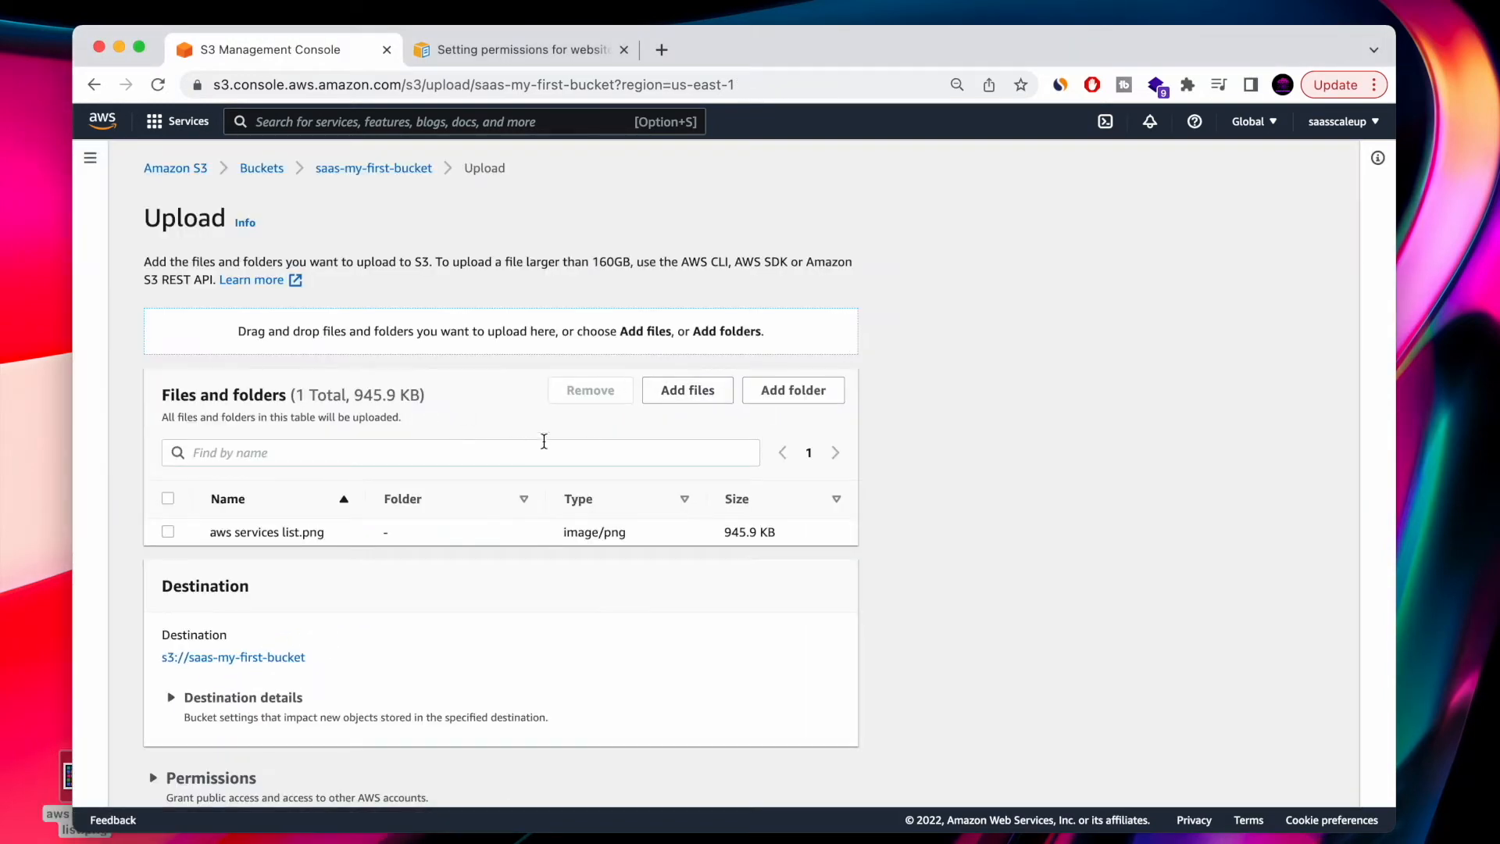
scroll(702, 453, "down", 3)
left_click(818, 776)
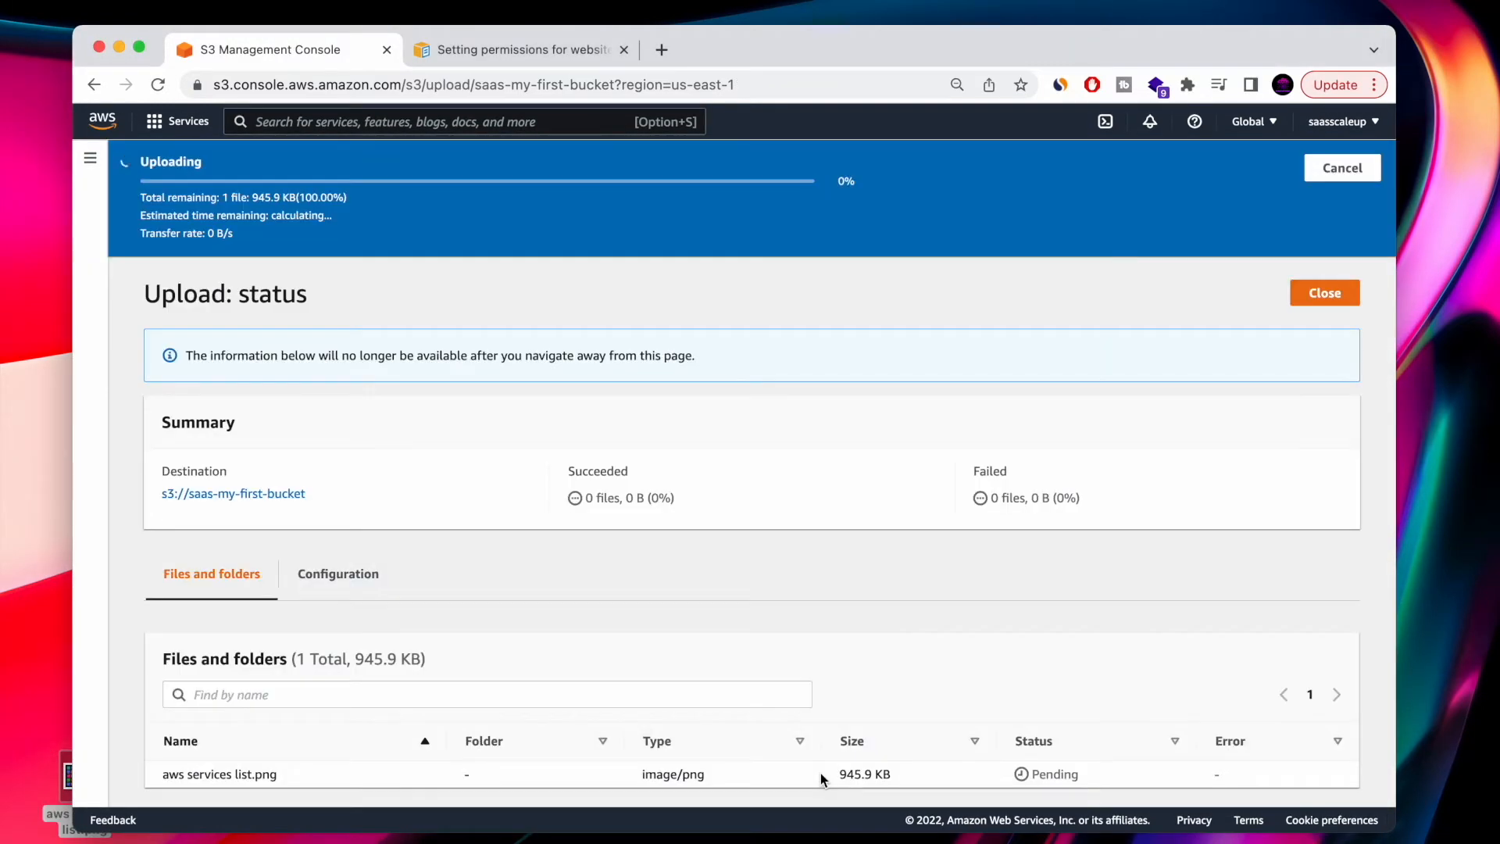
scroll(707, 433, "down", 1)
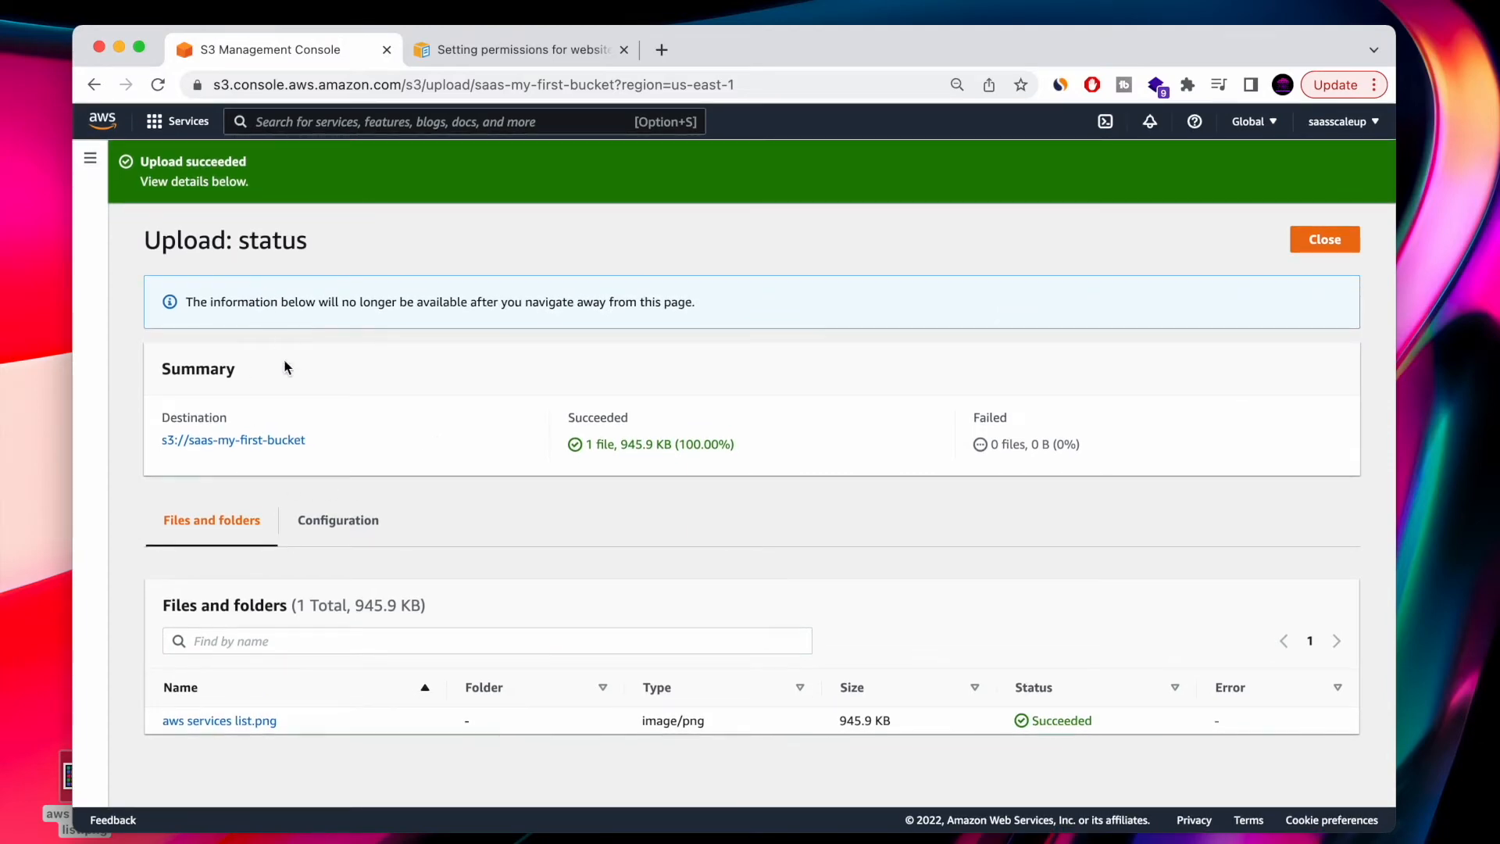
left_click(228, 442)
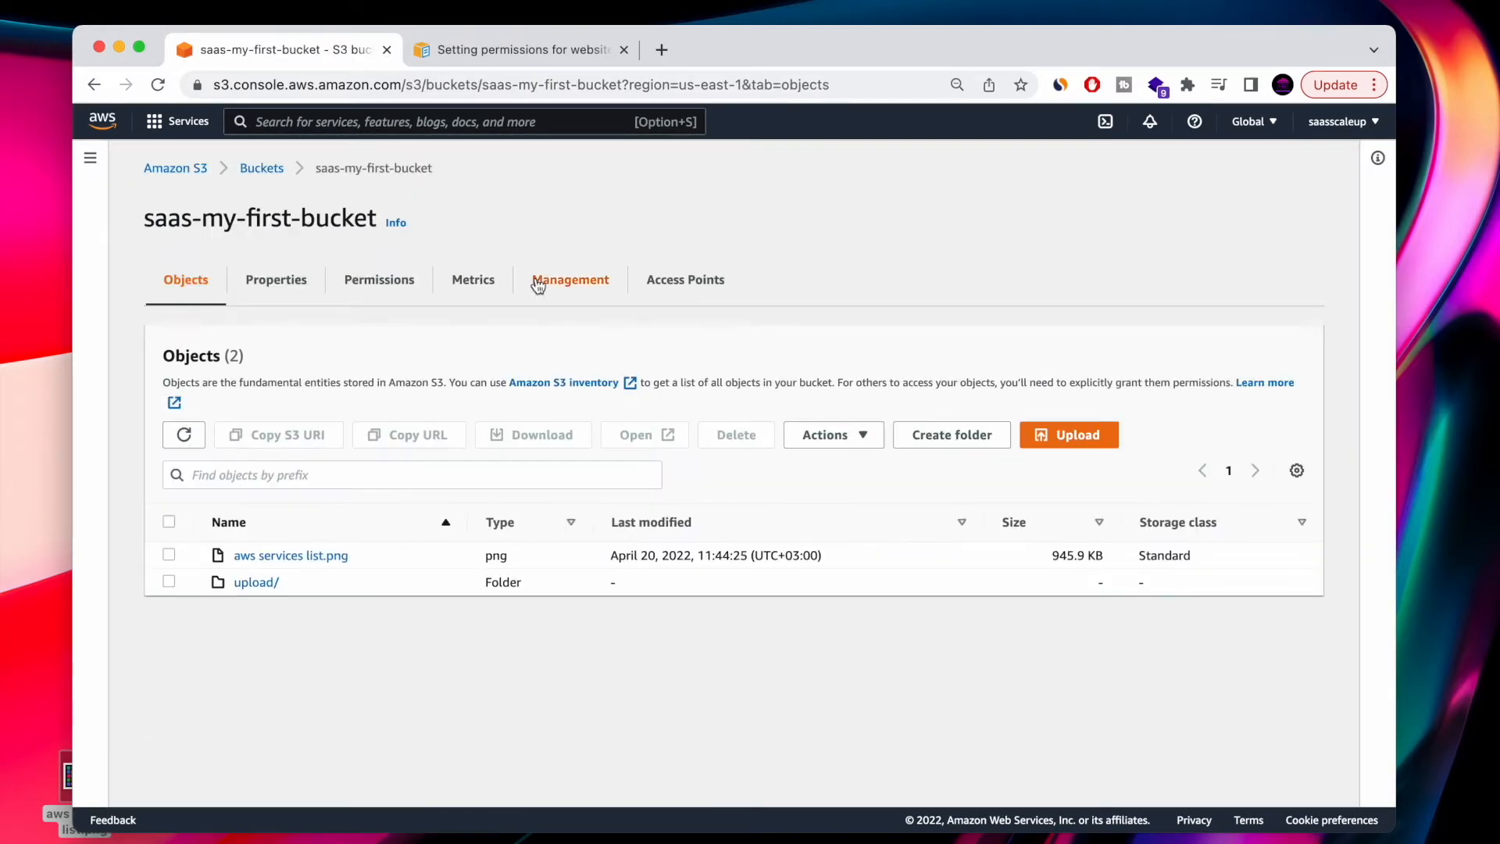
- Check the contents of the bucket's upload folder and return to the bucket's object list
left_click(254, 582)
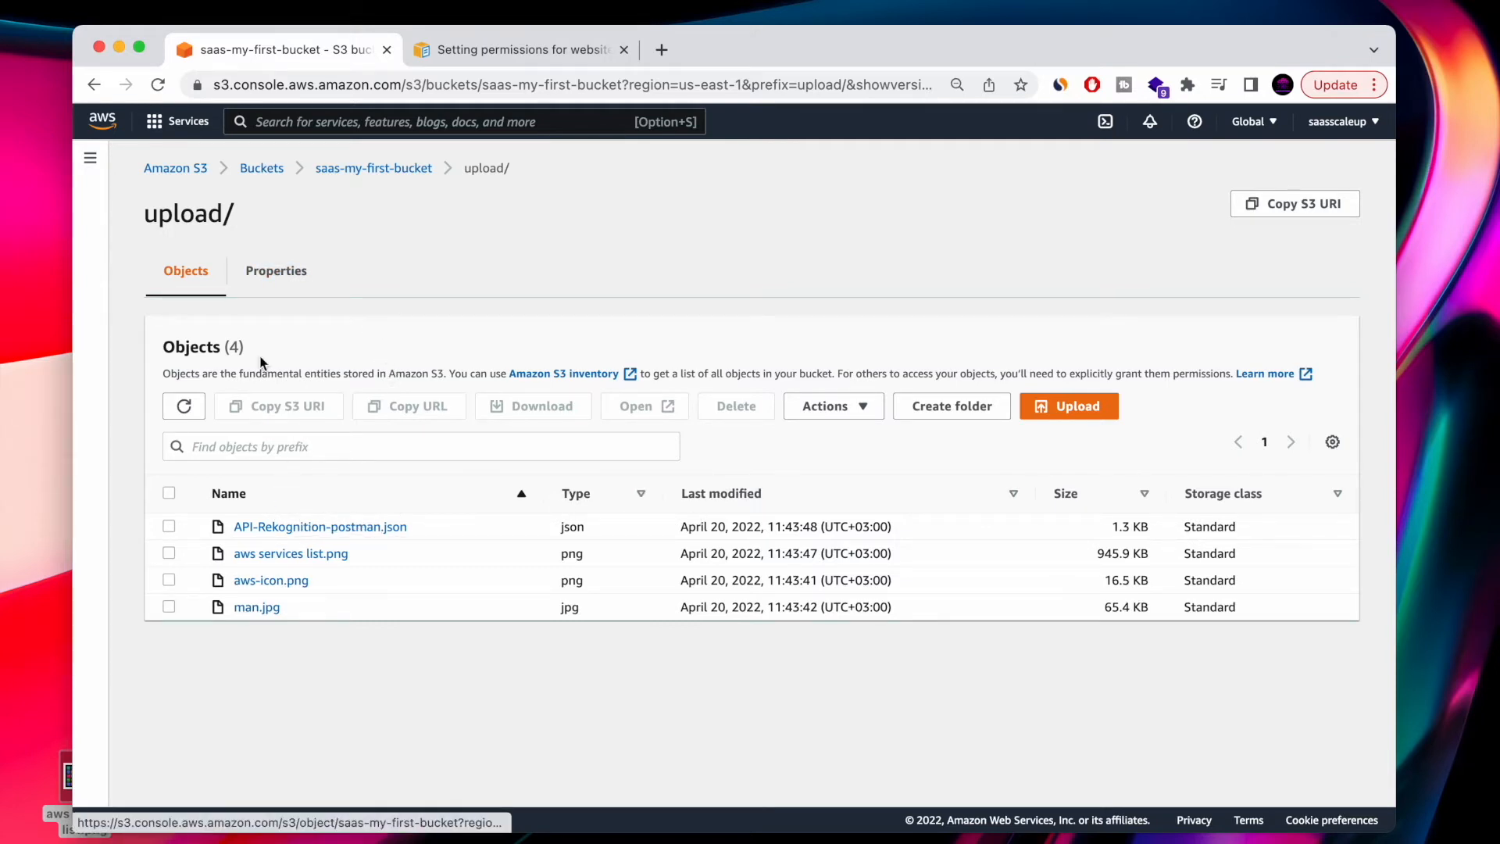
left_click(385, 168)
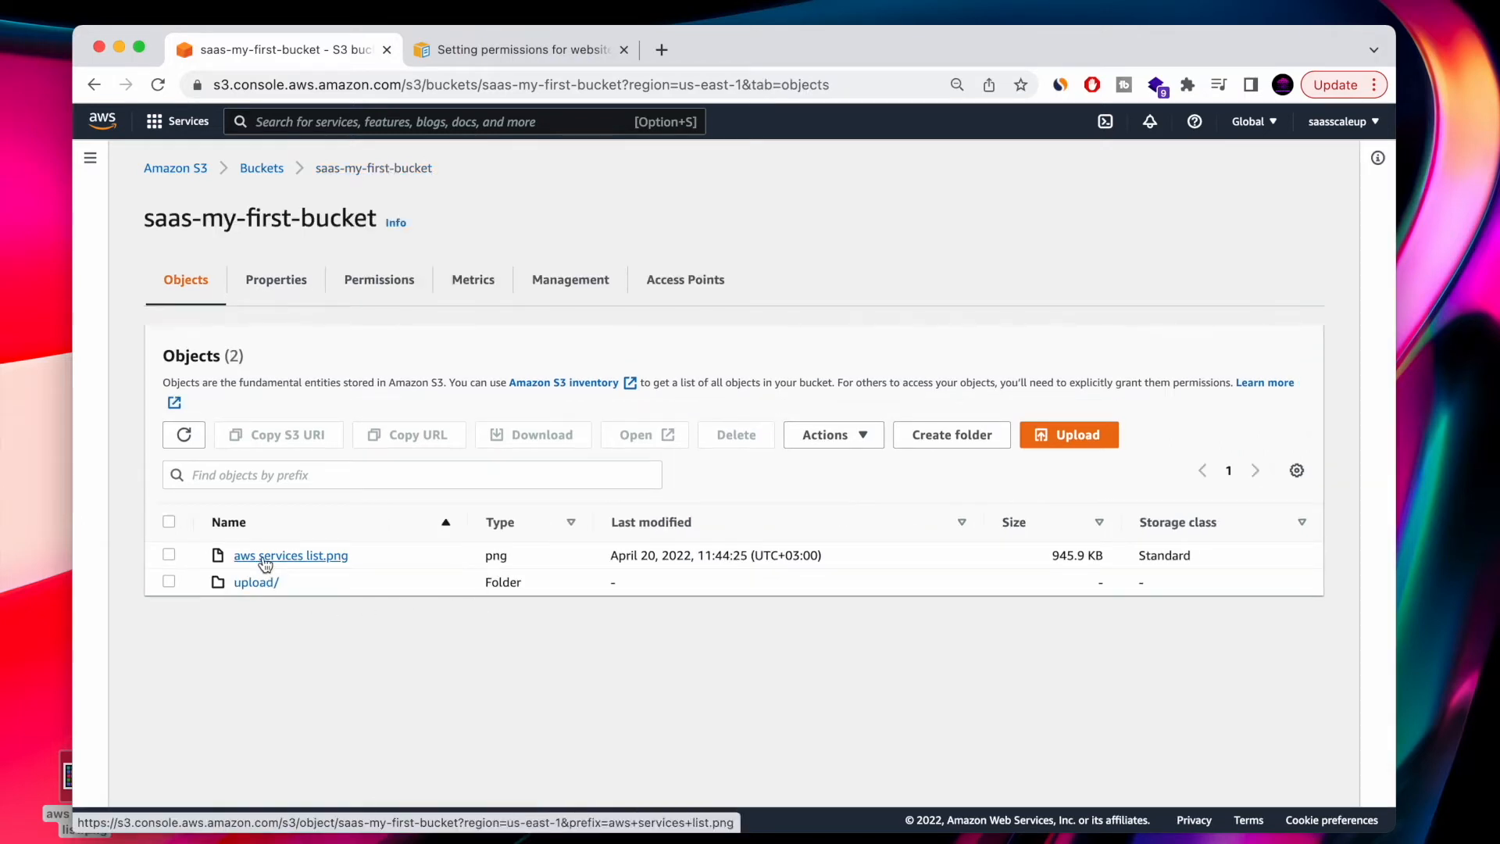
- Examine the properties and access control list of aws services list.png in the bucket's root
left_click(264, 556)
scroll(408, 539, "down", 4)
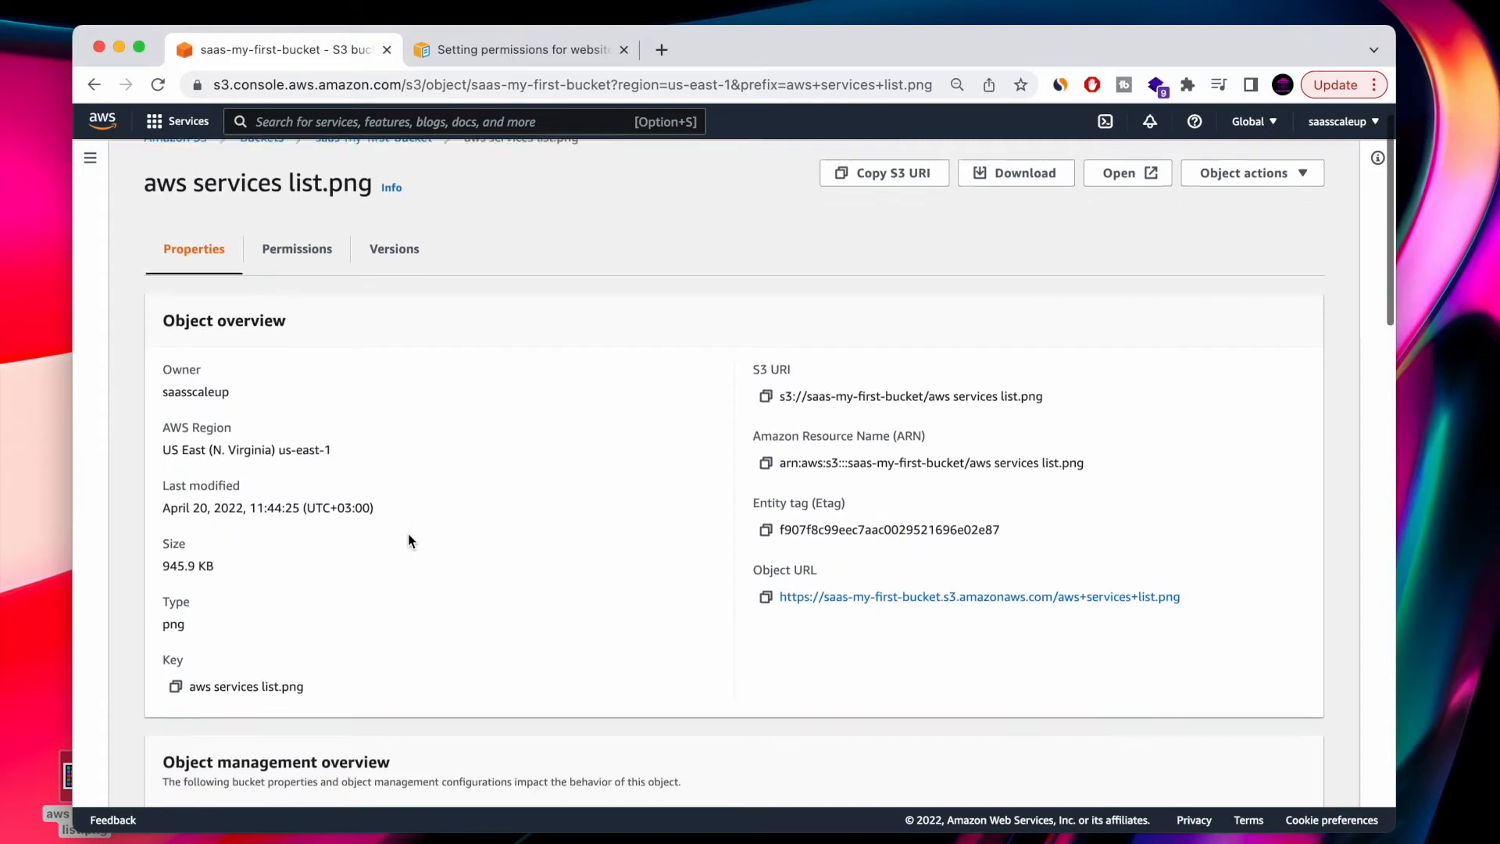
scroll(408, 539, "down", 5)
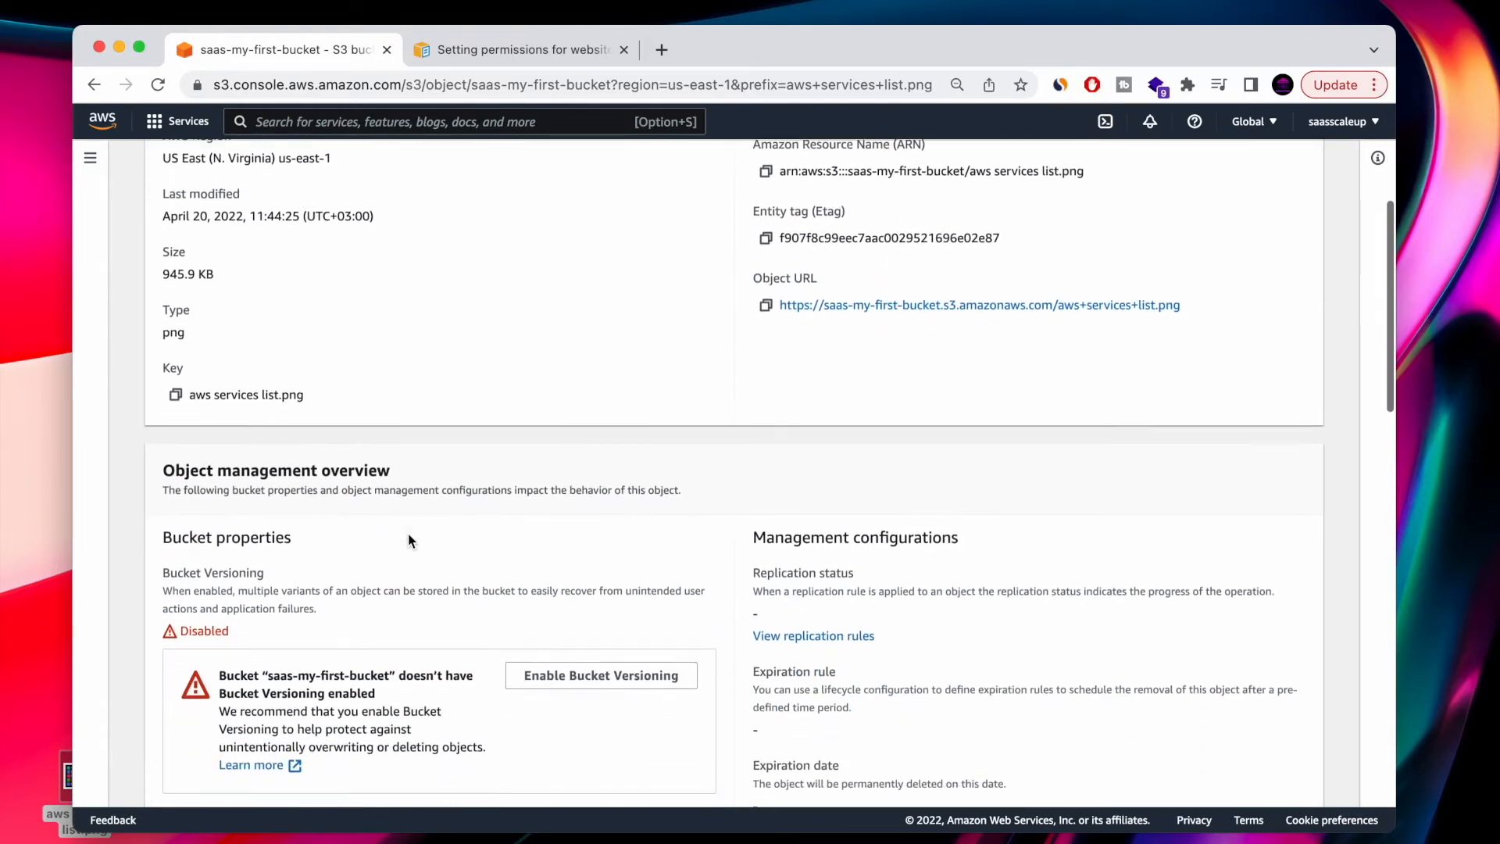
scroll(588, 615, "down", 8)
scroll(588, 616, "down", 3)
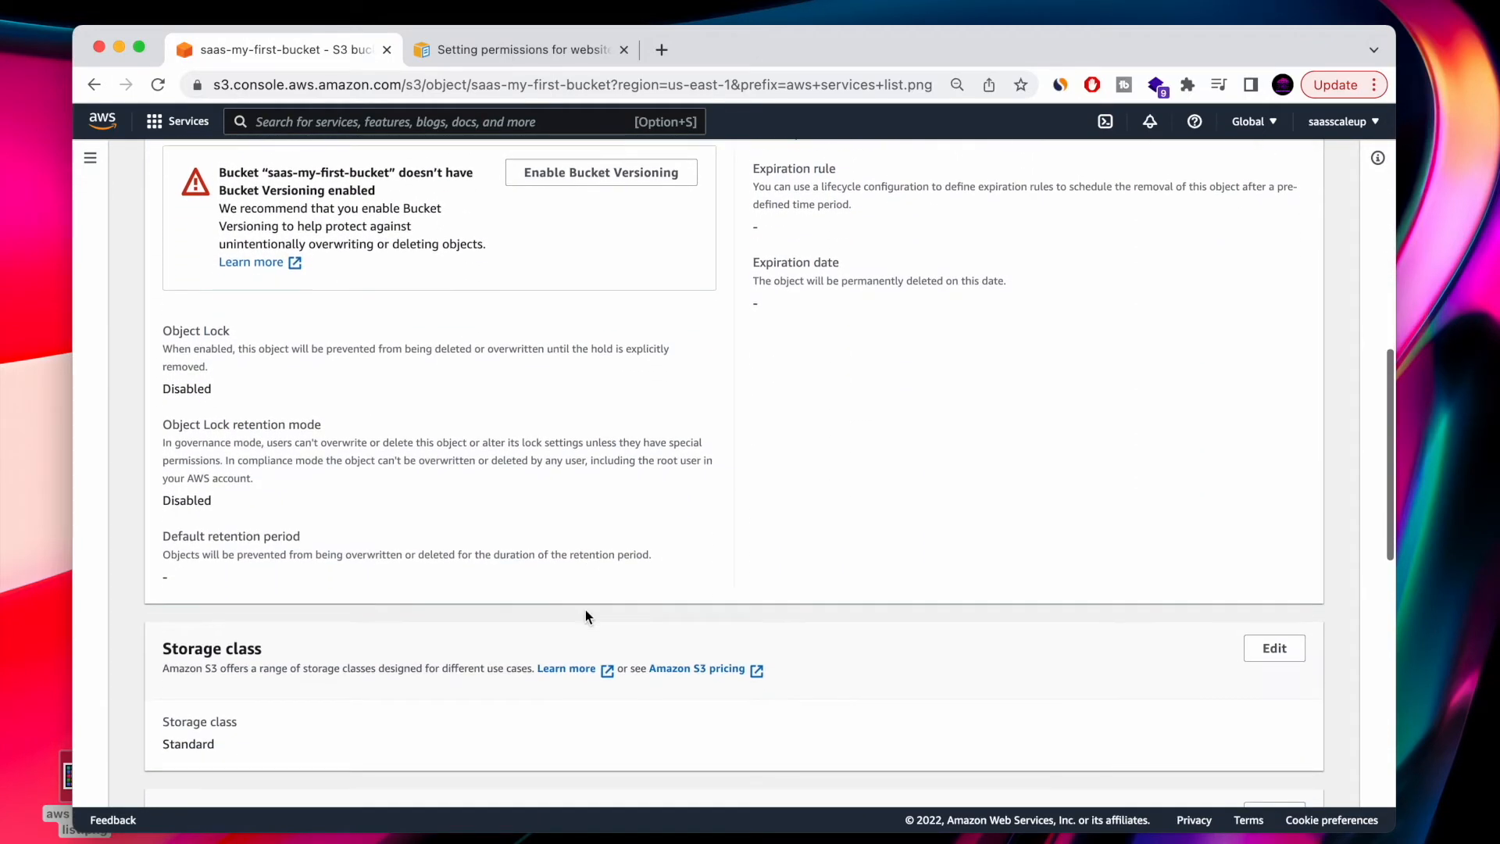
scroll(588, 615, "up", 20)
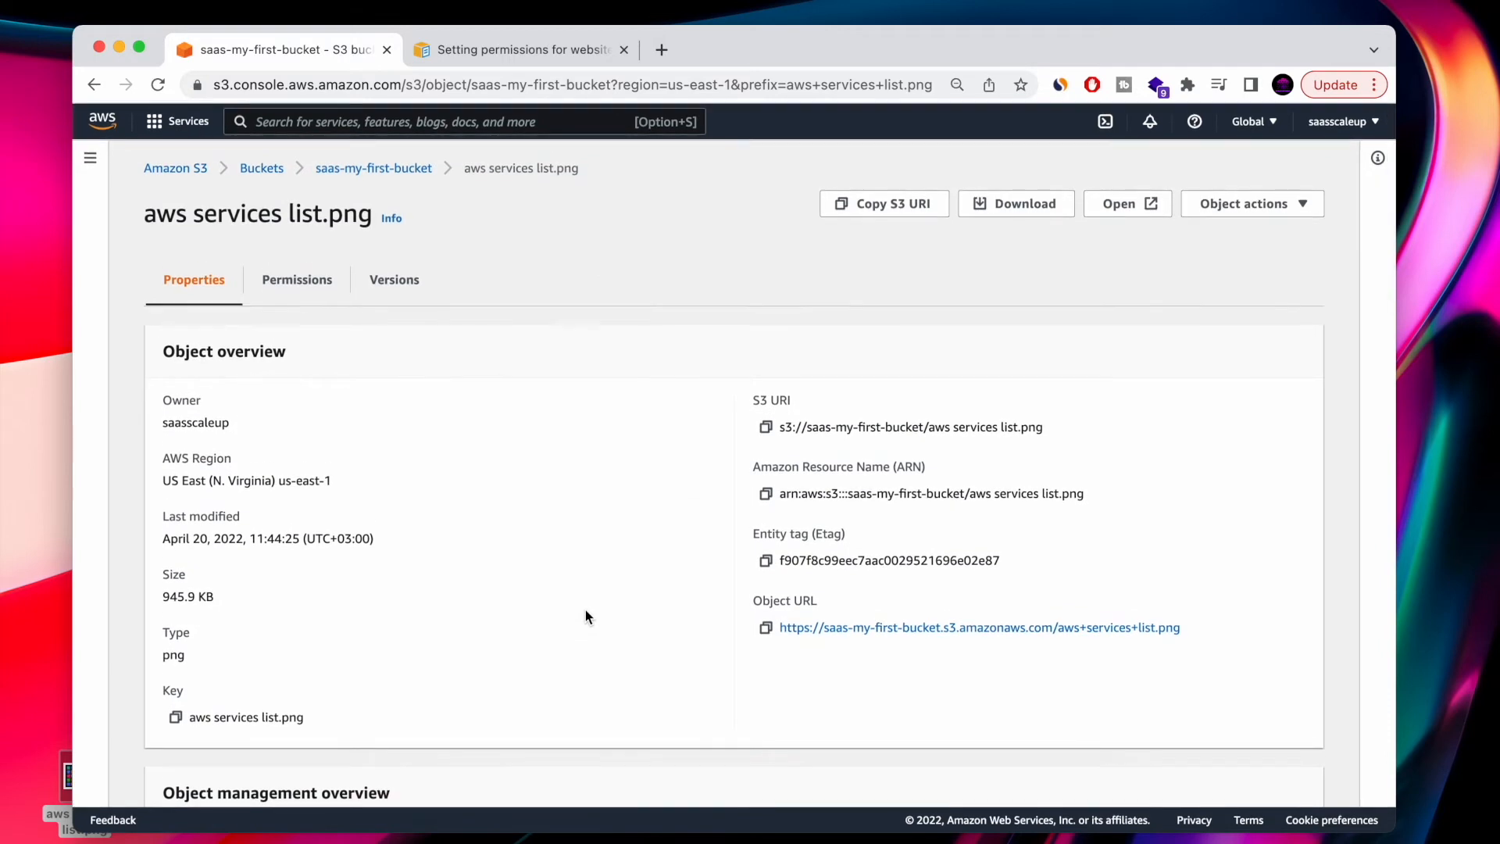
left_click(297, 281)
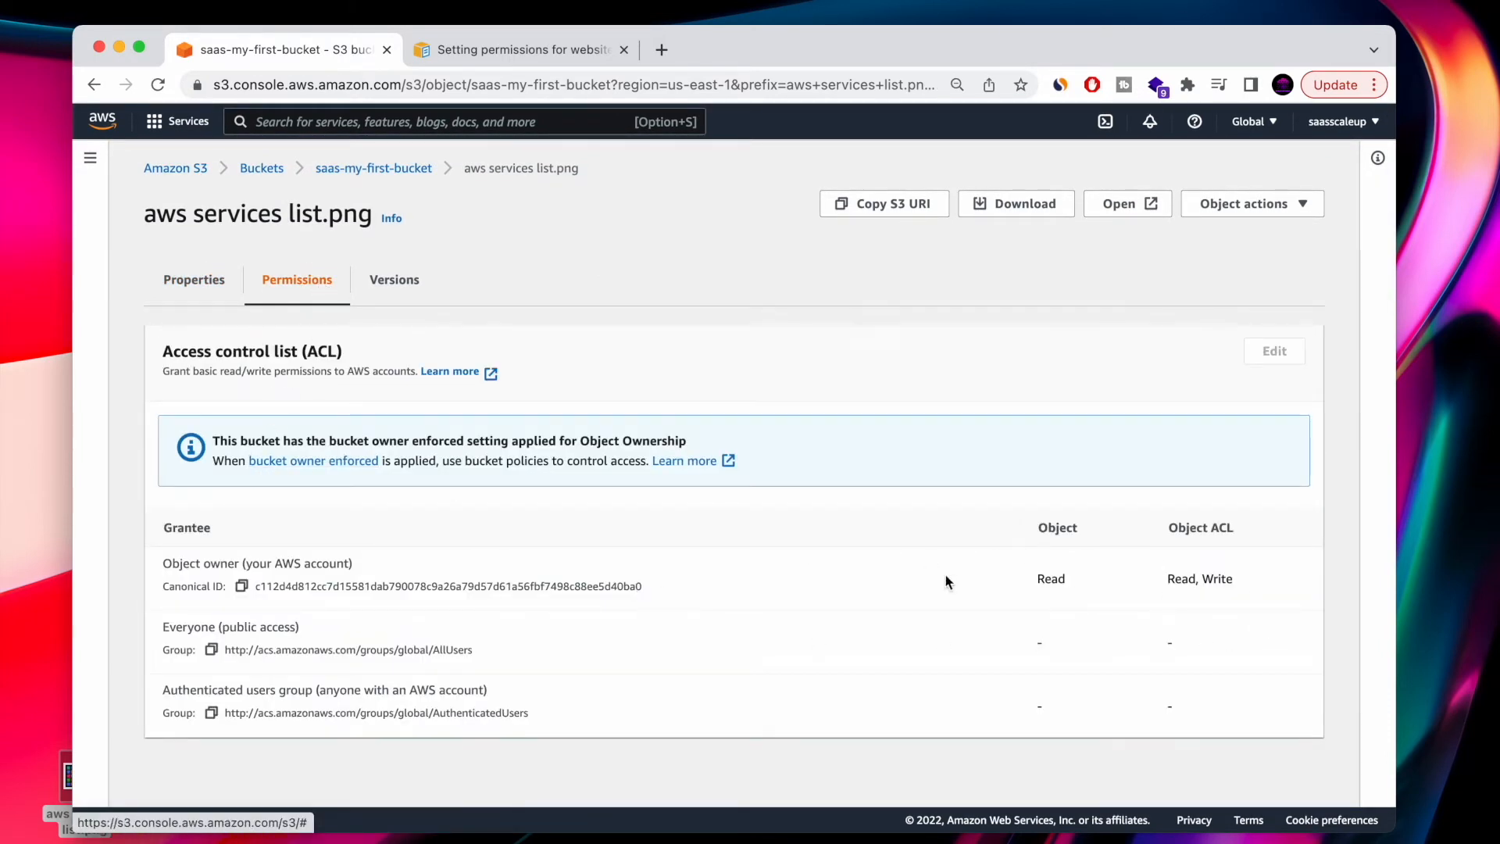
left_click(199, 275)
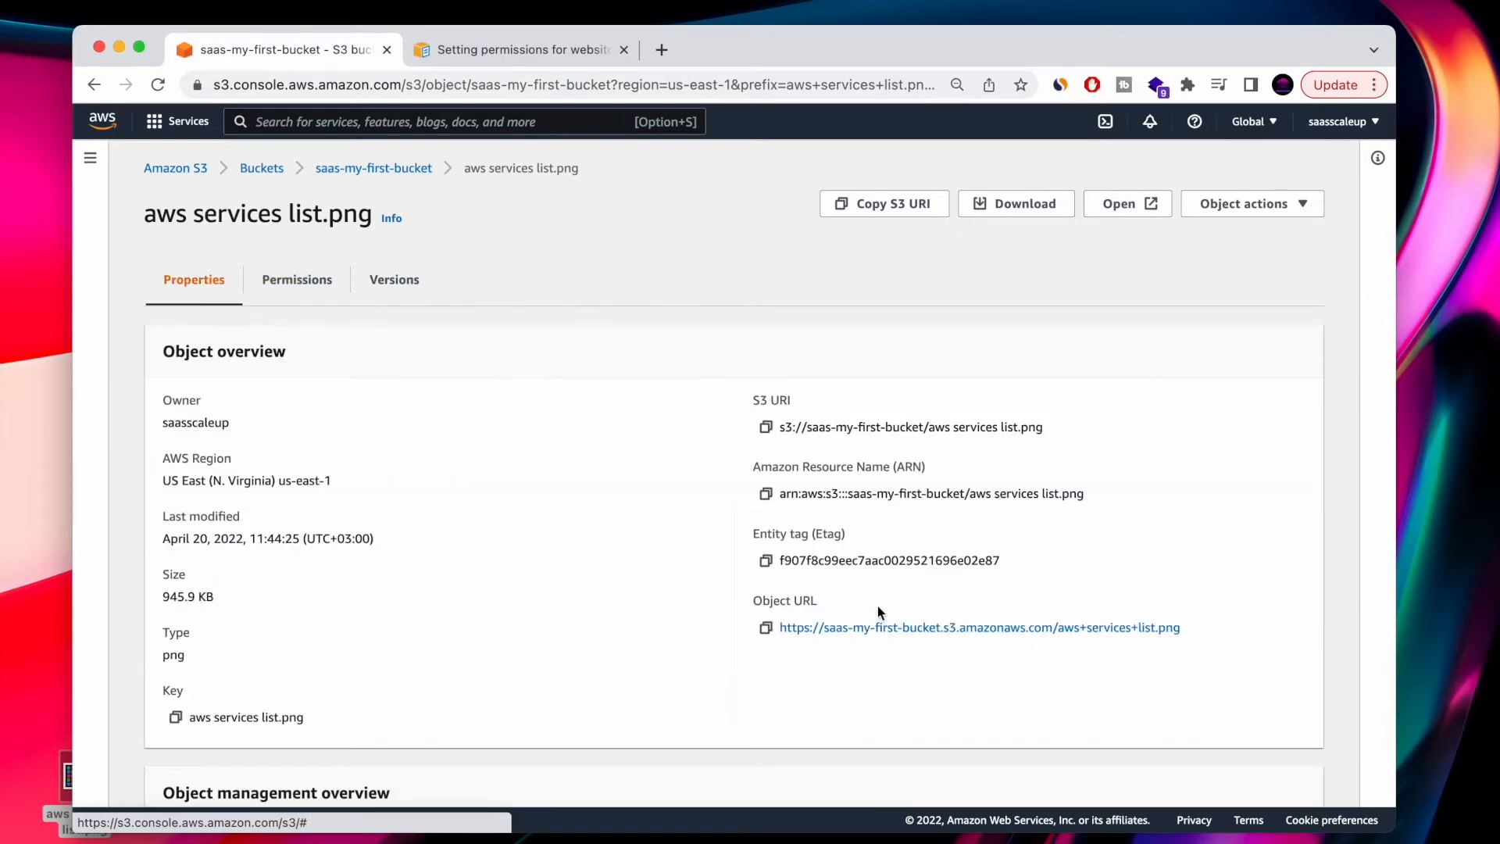
- Try to open aws services list.png through its Object URL and go back to the object's properties
left_click(883, 628)
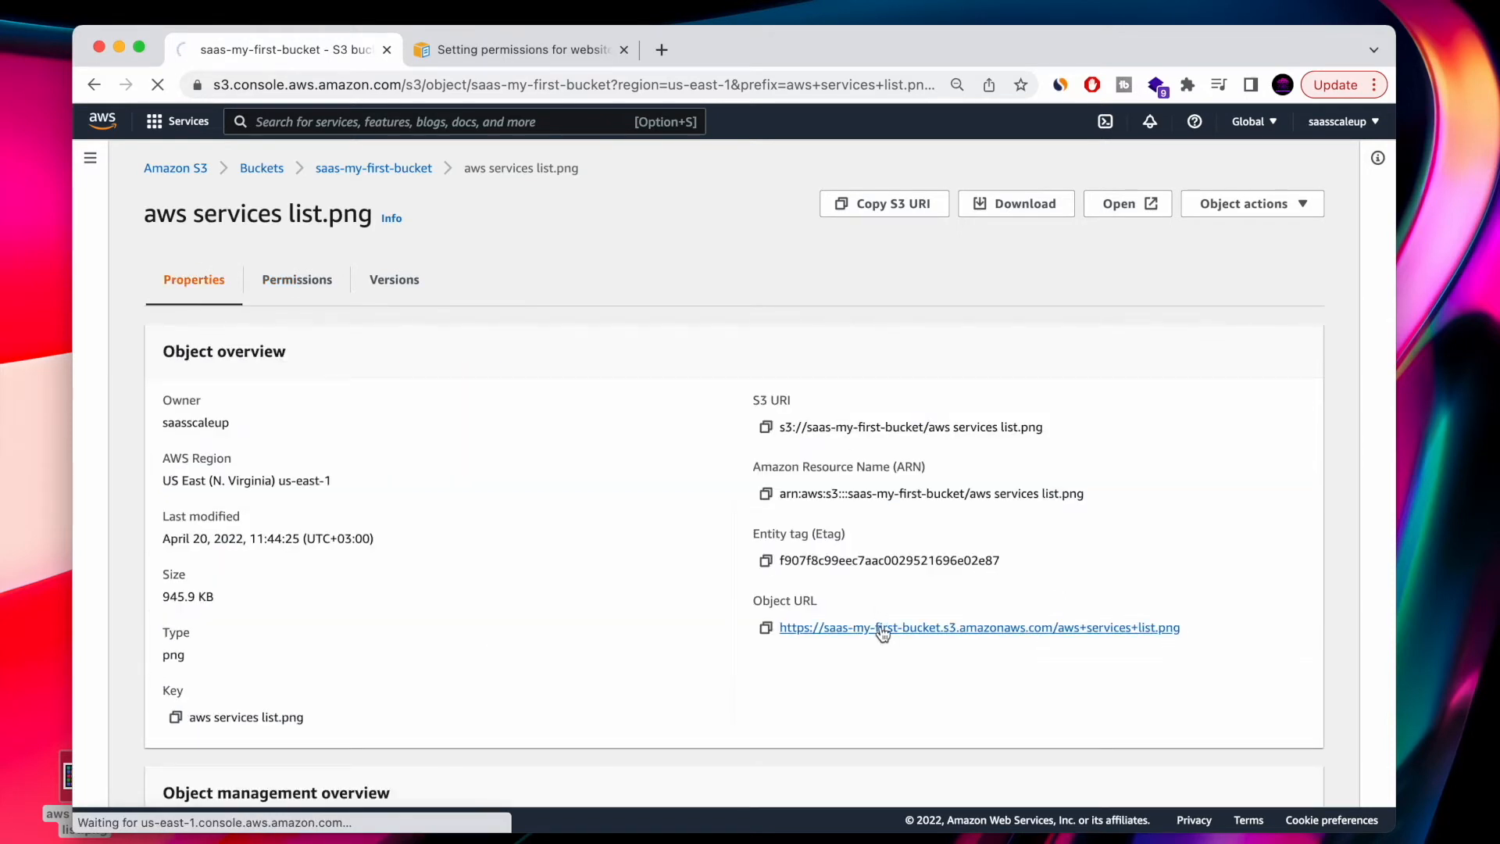
left_click_drag(174, 260, 78, 159)
left_click(93, 85)
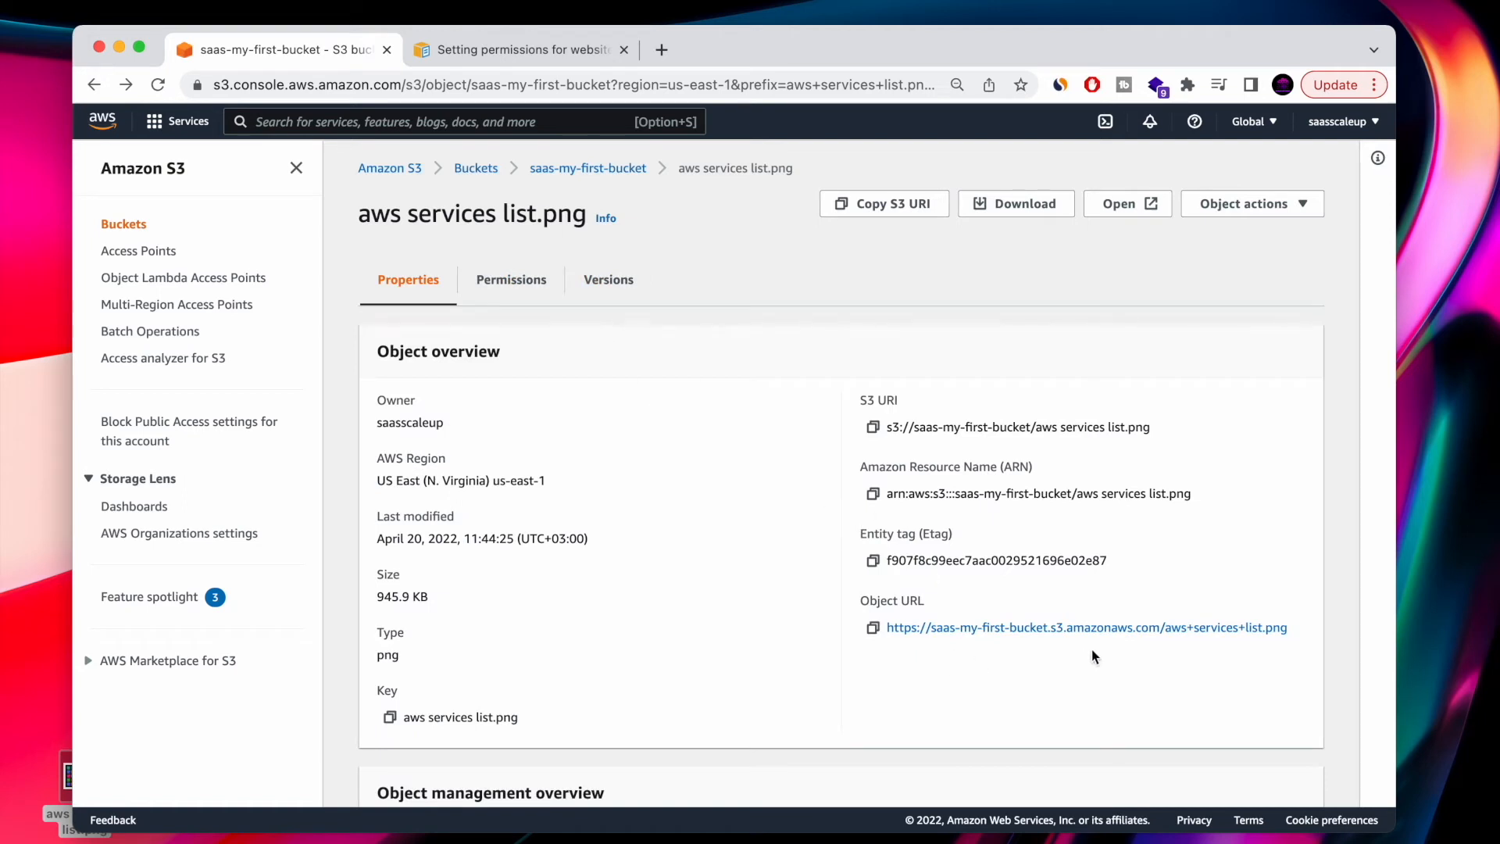
- View the aws services list.png image using the object's Open action and return to the S3 console
left_click(1127, 204)
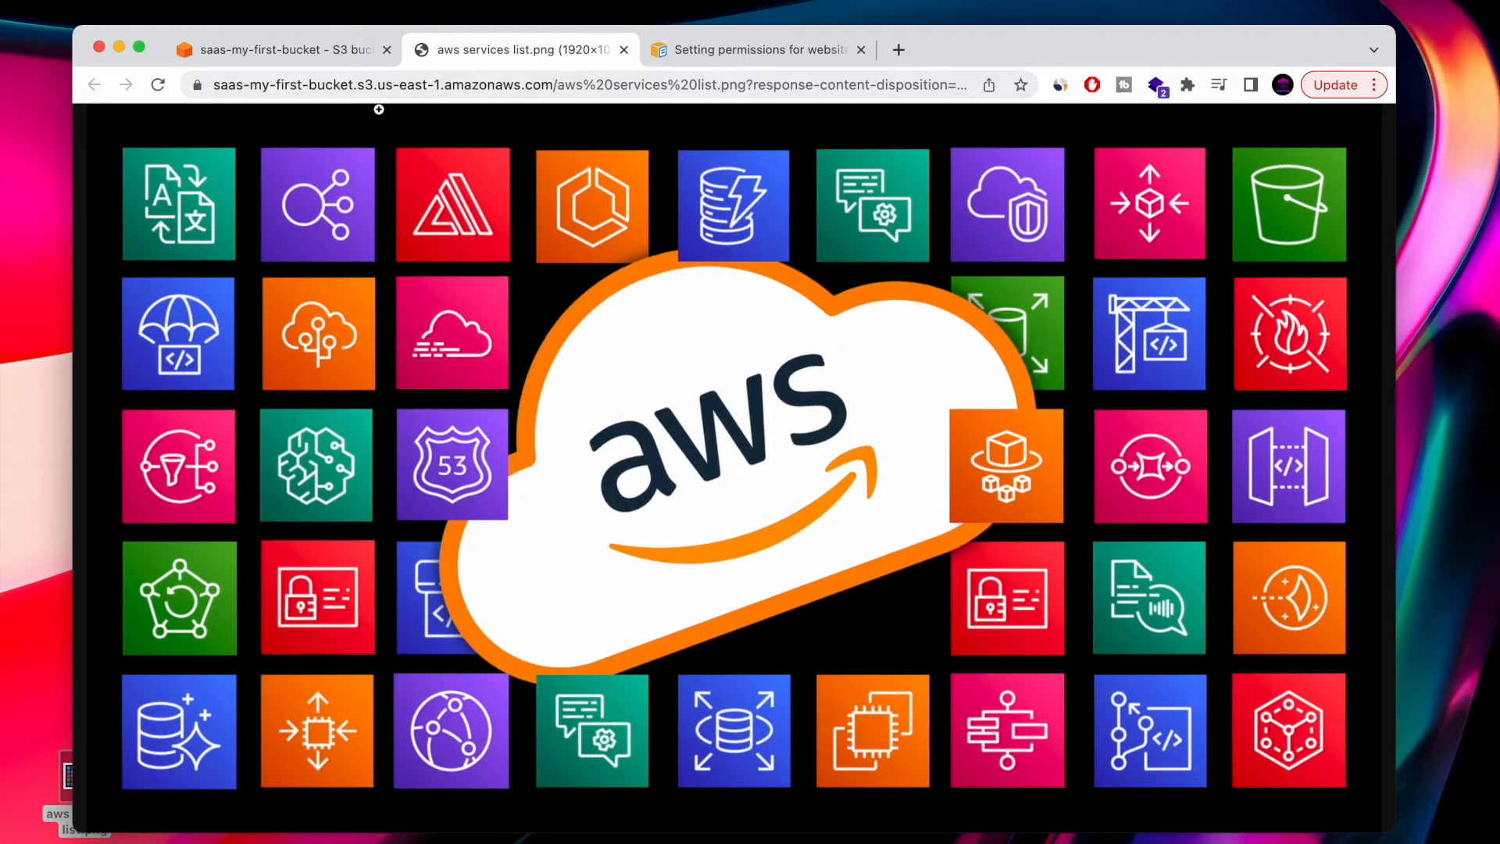
left_click(326, 54)
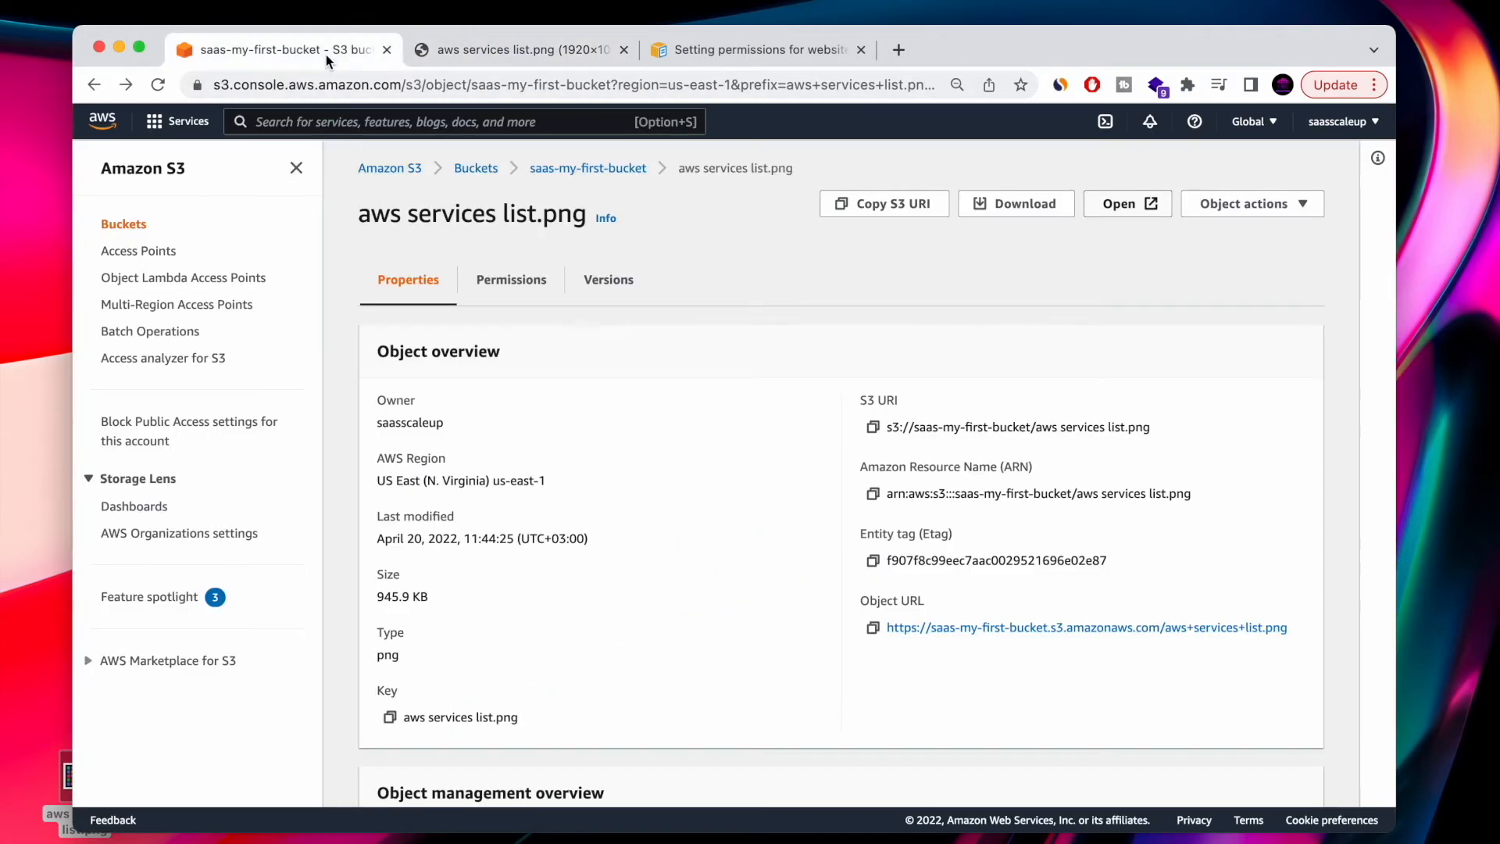
- Compare the Object URL of aws services list.png in a separate tab with the opened image, close the URL tab and return to the console
right_click(948, 633)
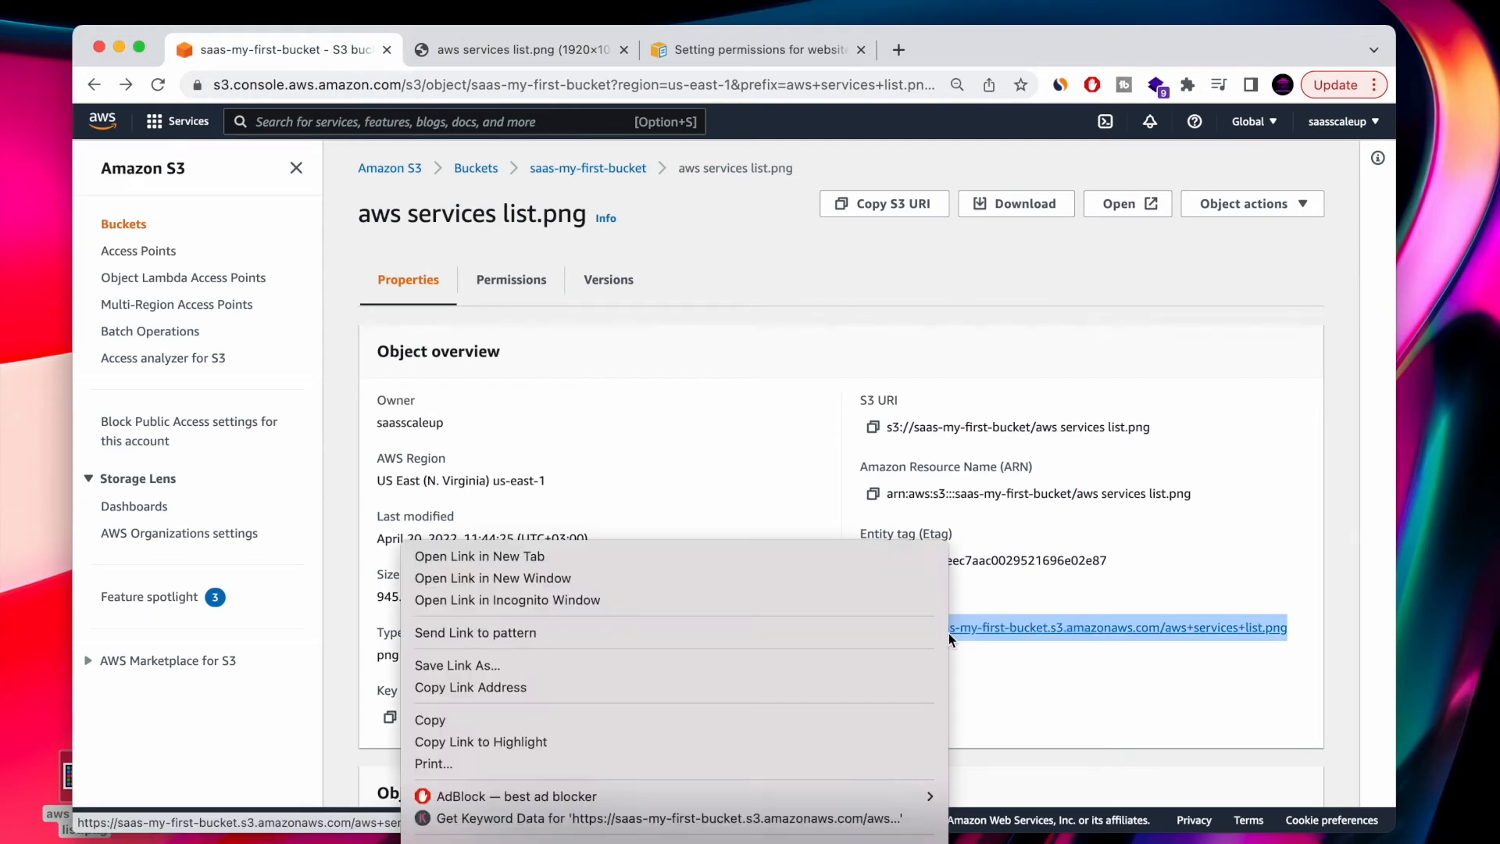
left_click(825, 548)
left_click(748, 61)
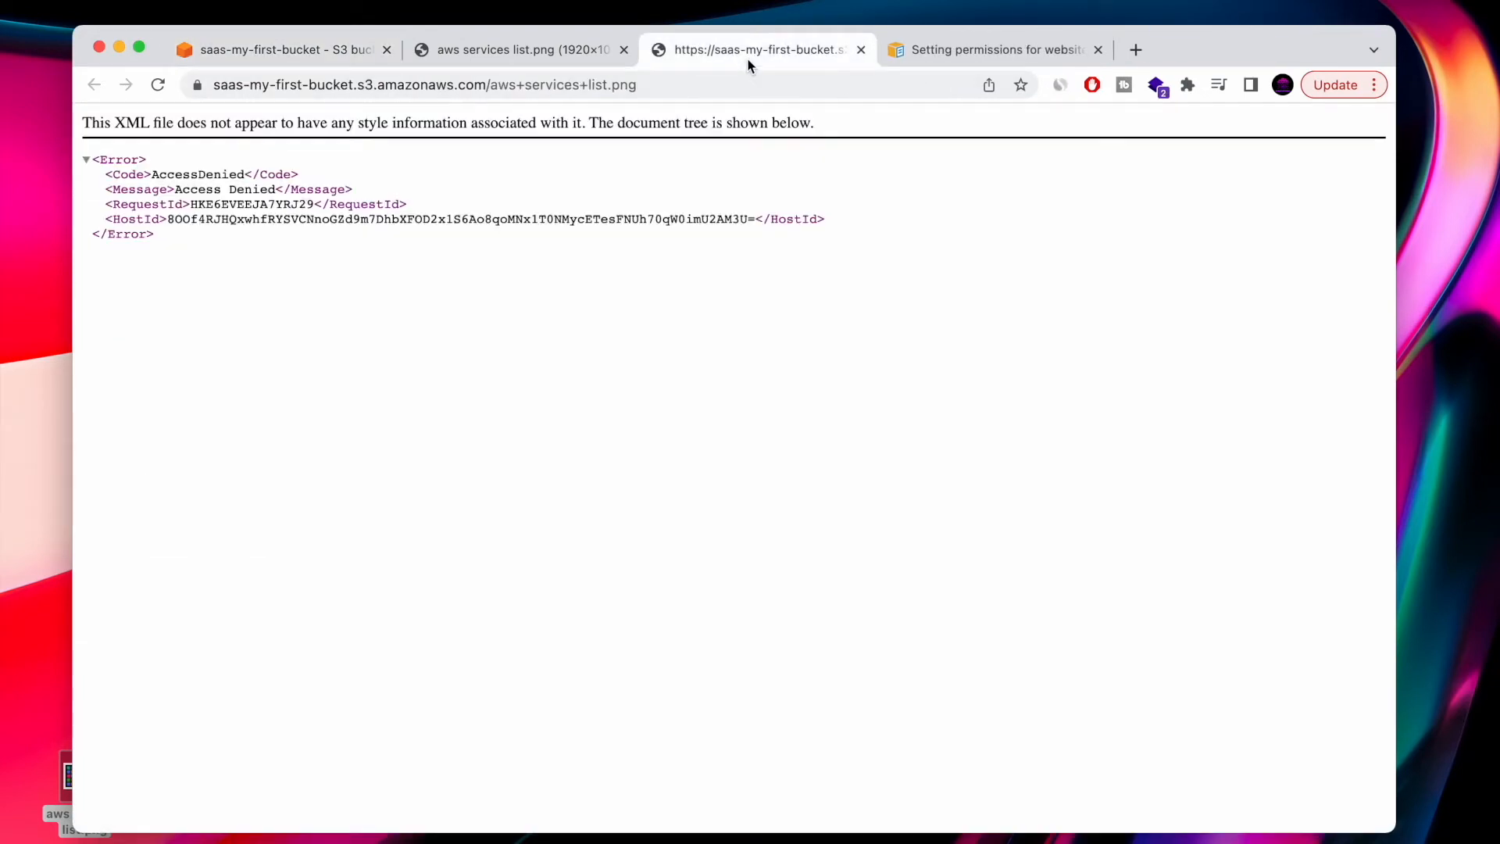
left_click(537, 45)
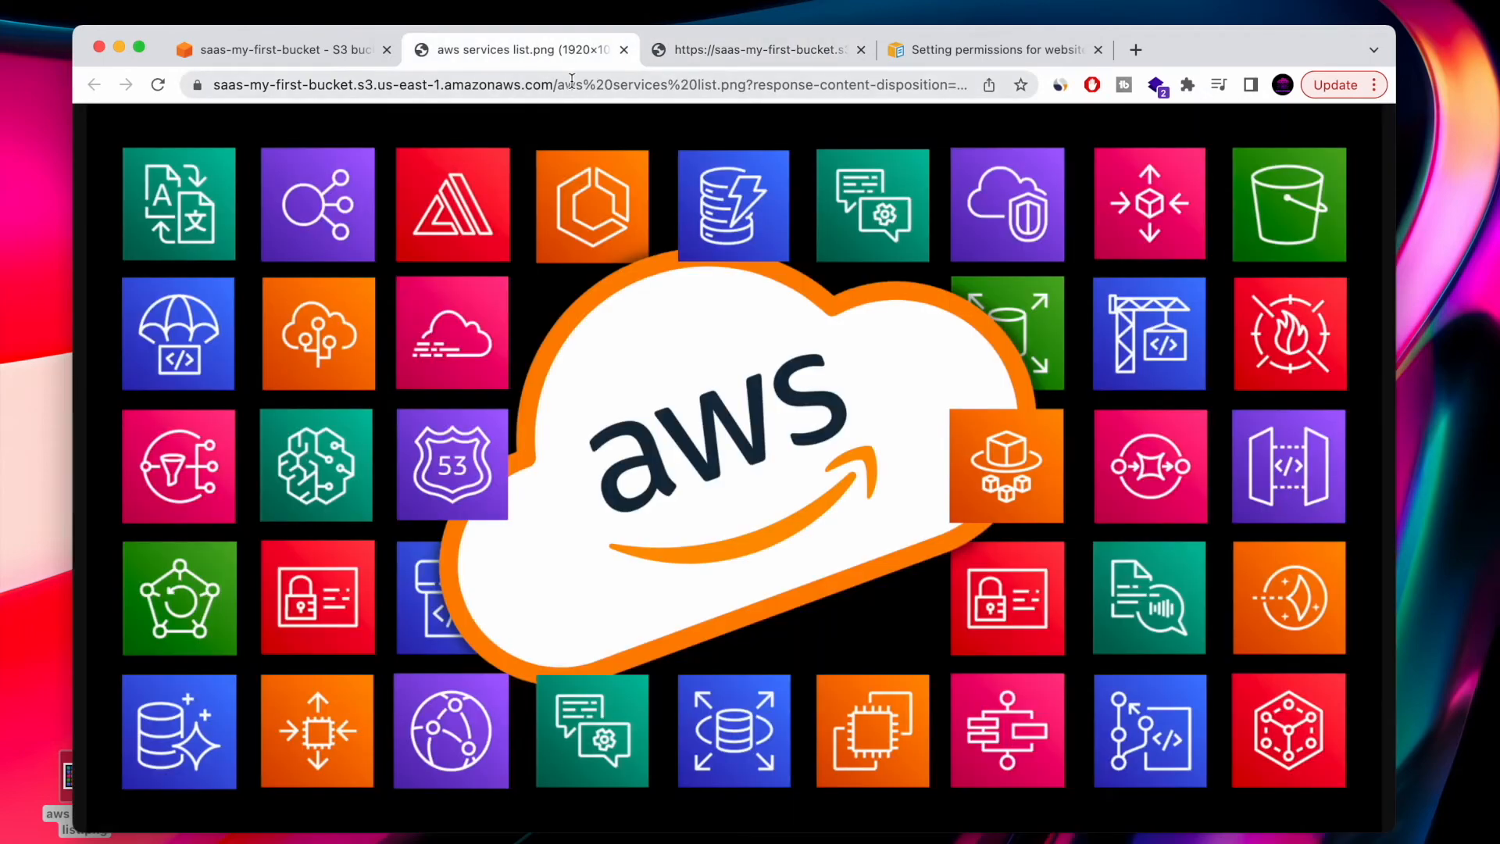
left_click(860, 50)
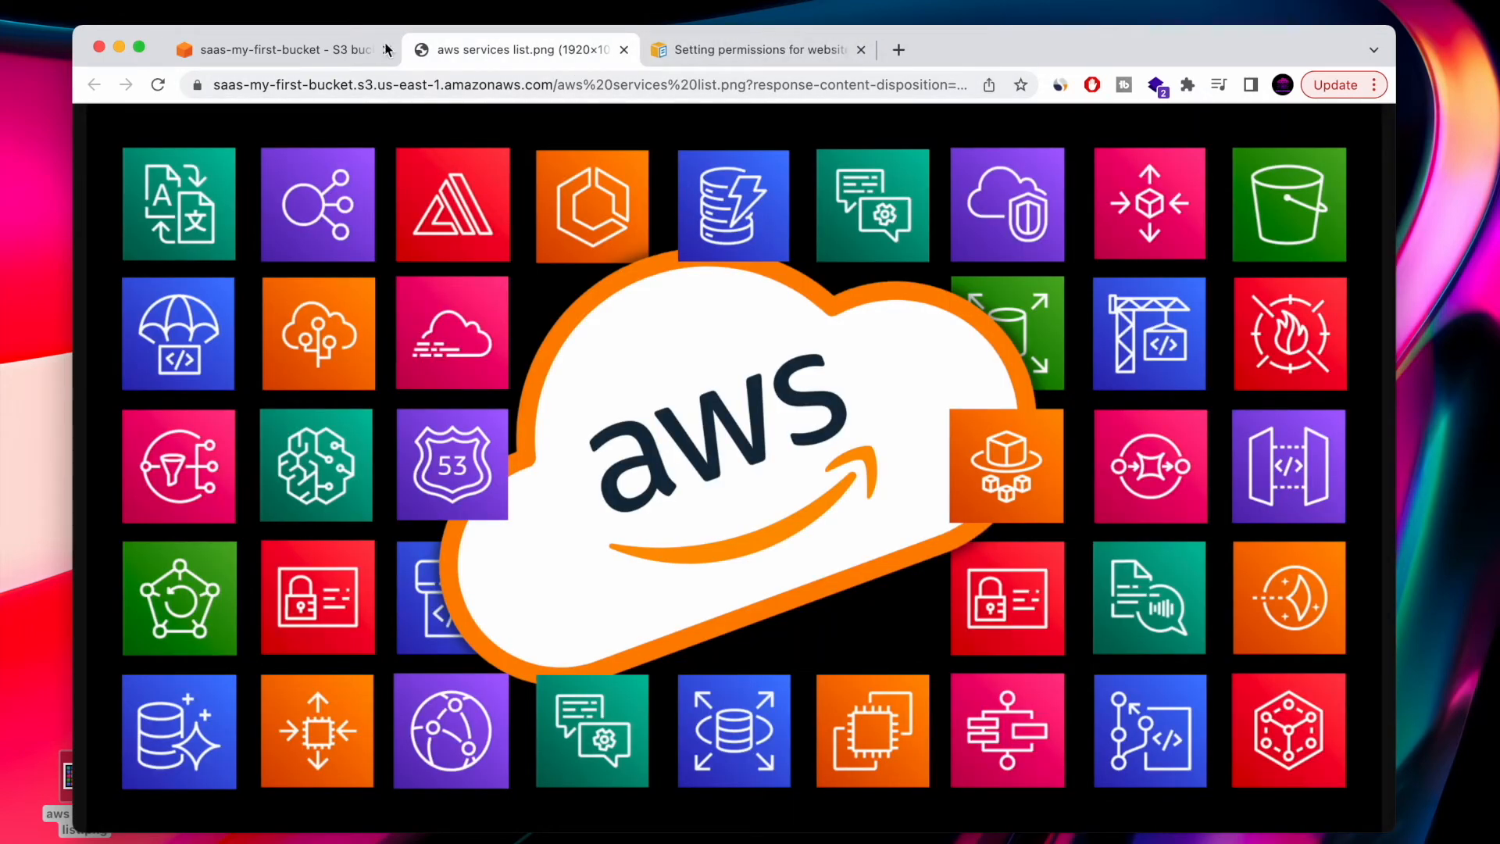
left_click(261, 45)
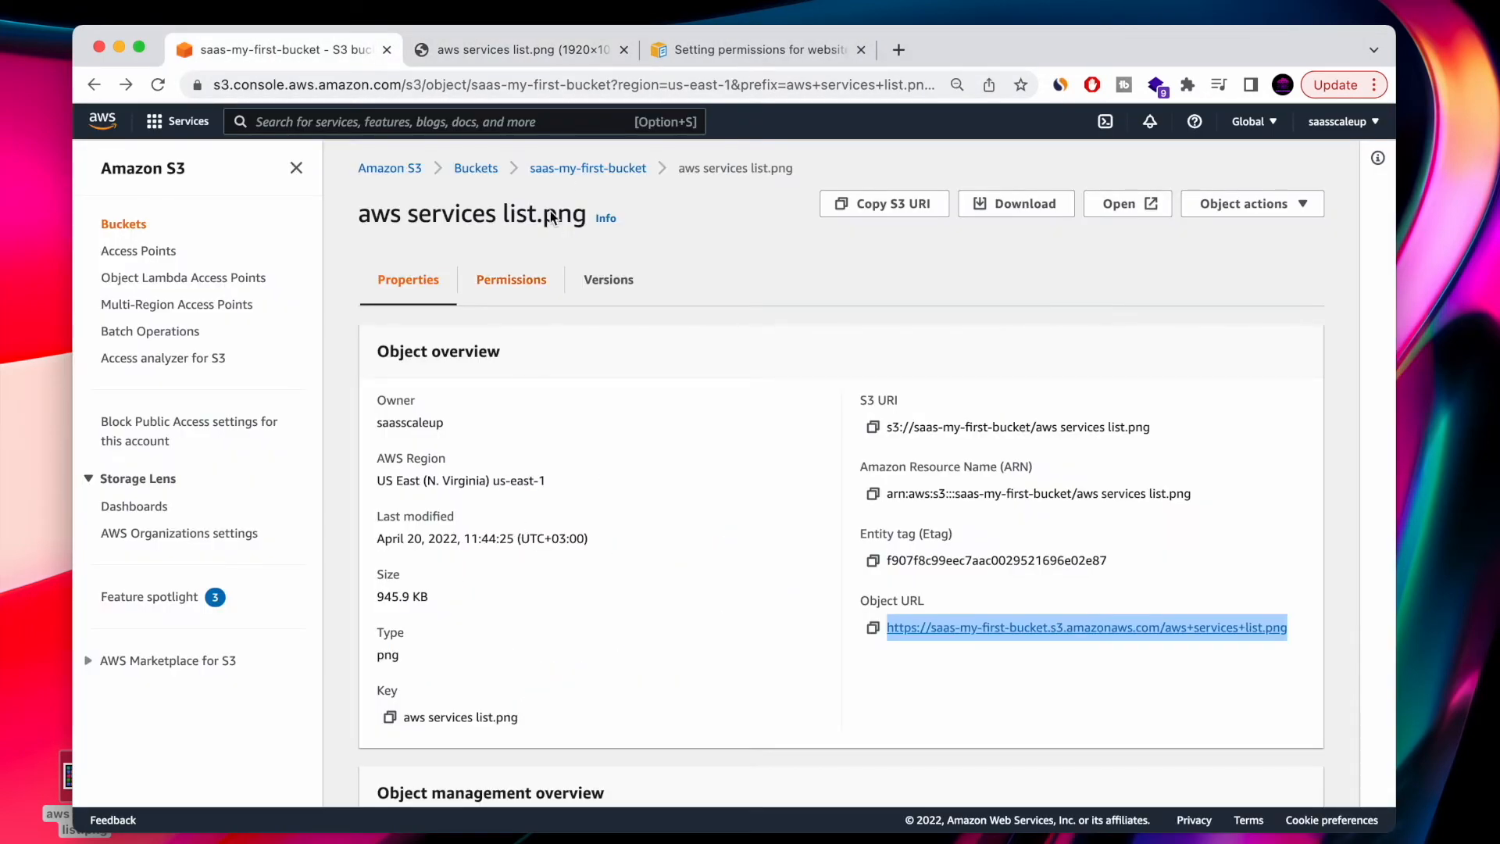
- Permanently delete aws services list.png from the bucket's upload folder, confirming with "permanently delete", and go back to the folder
left_click(596, 174)
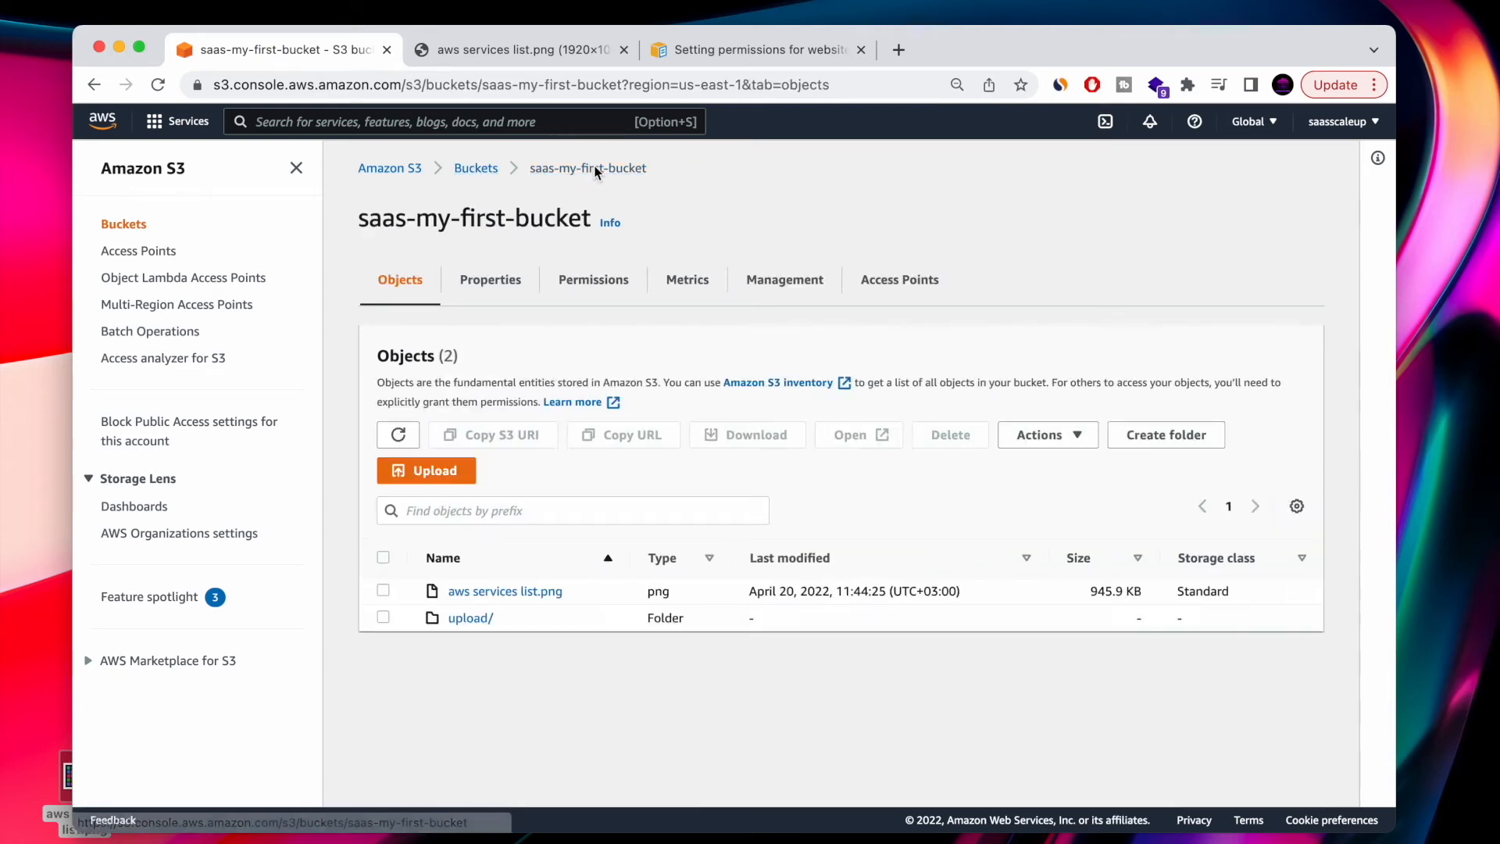
left_click(467, 621)
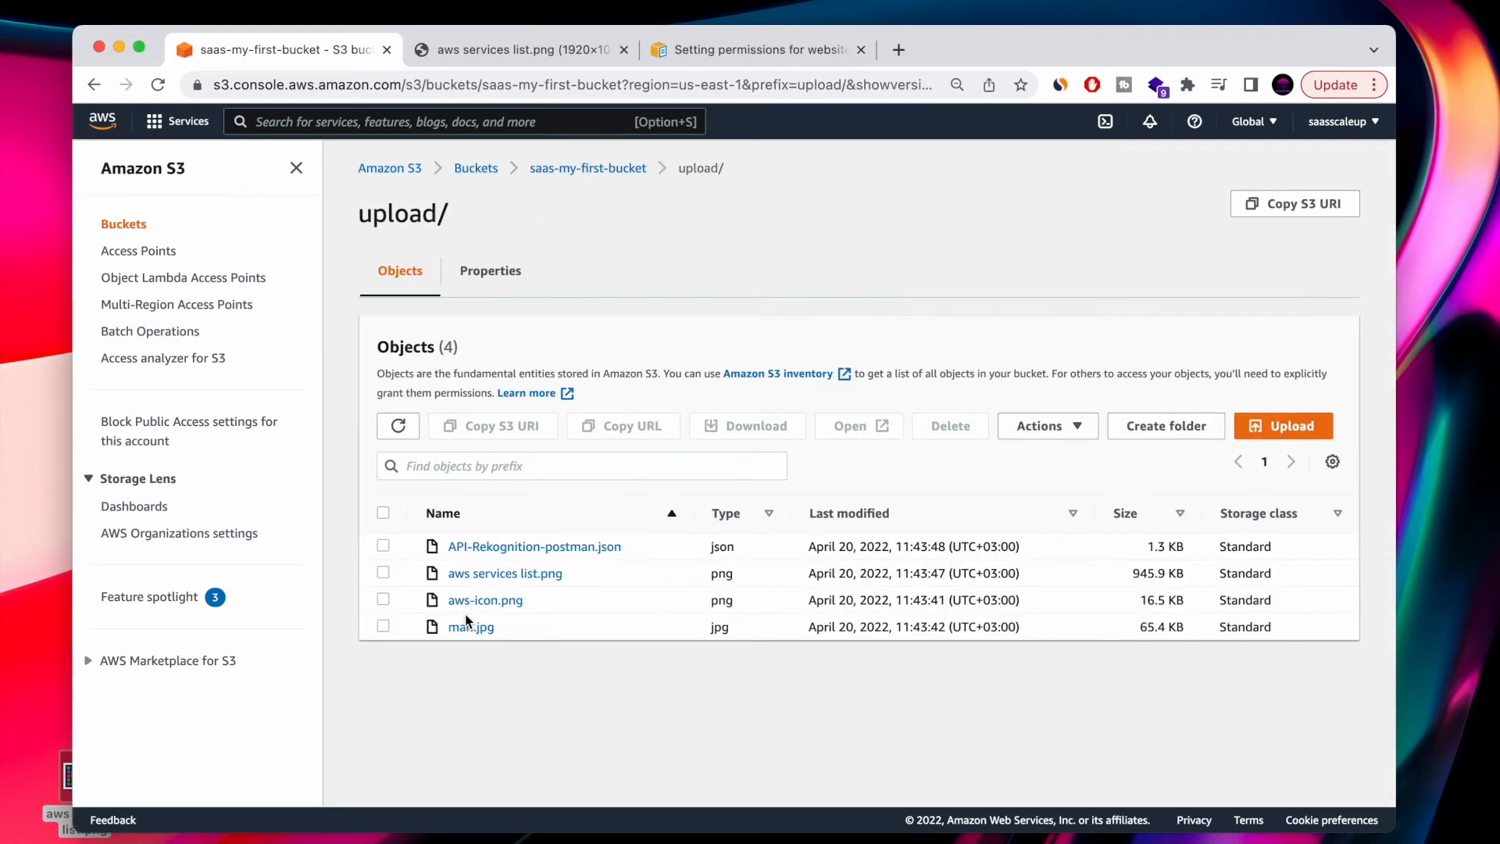
left_click(383, 574)
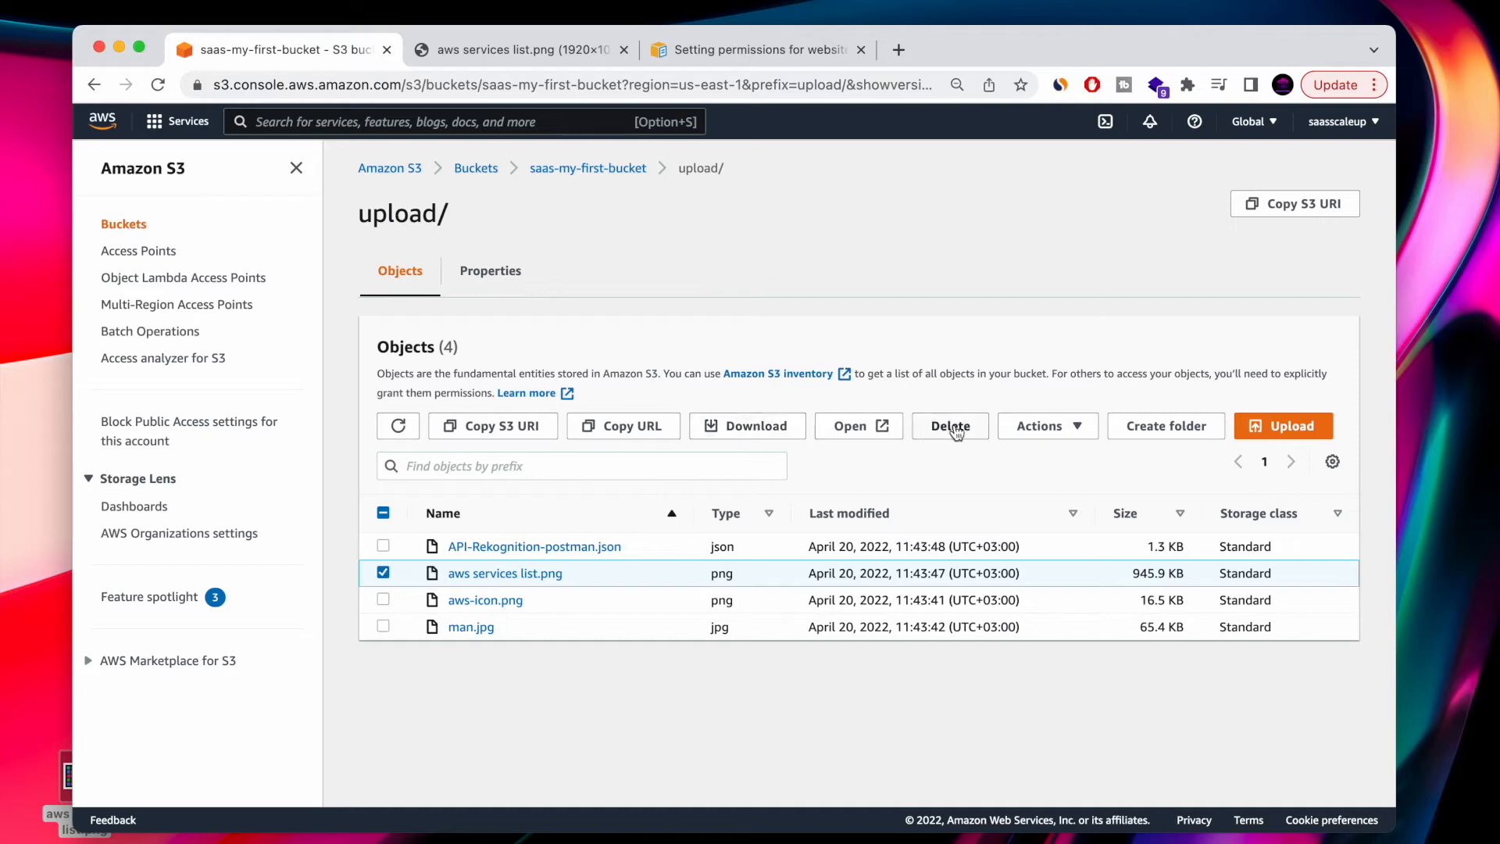
left_click(1072, 432)
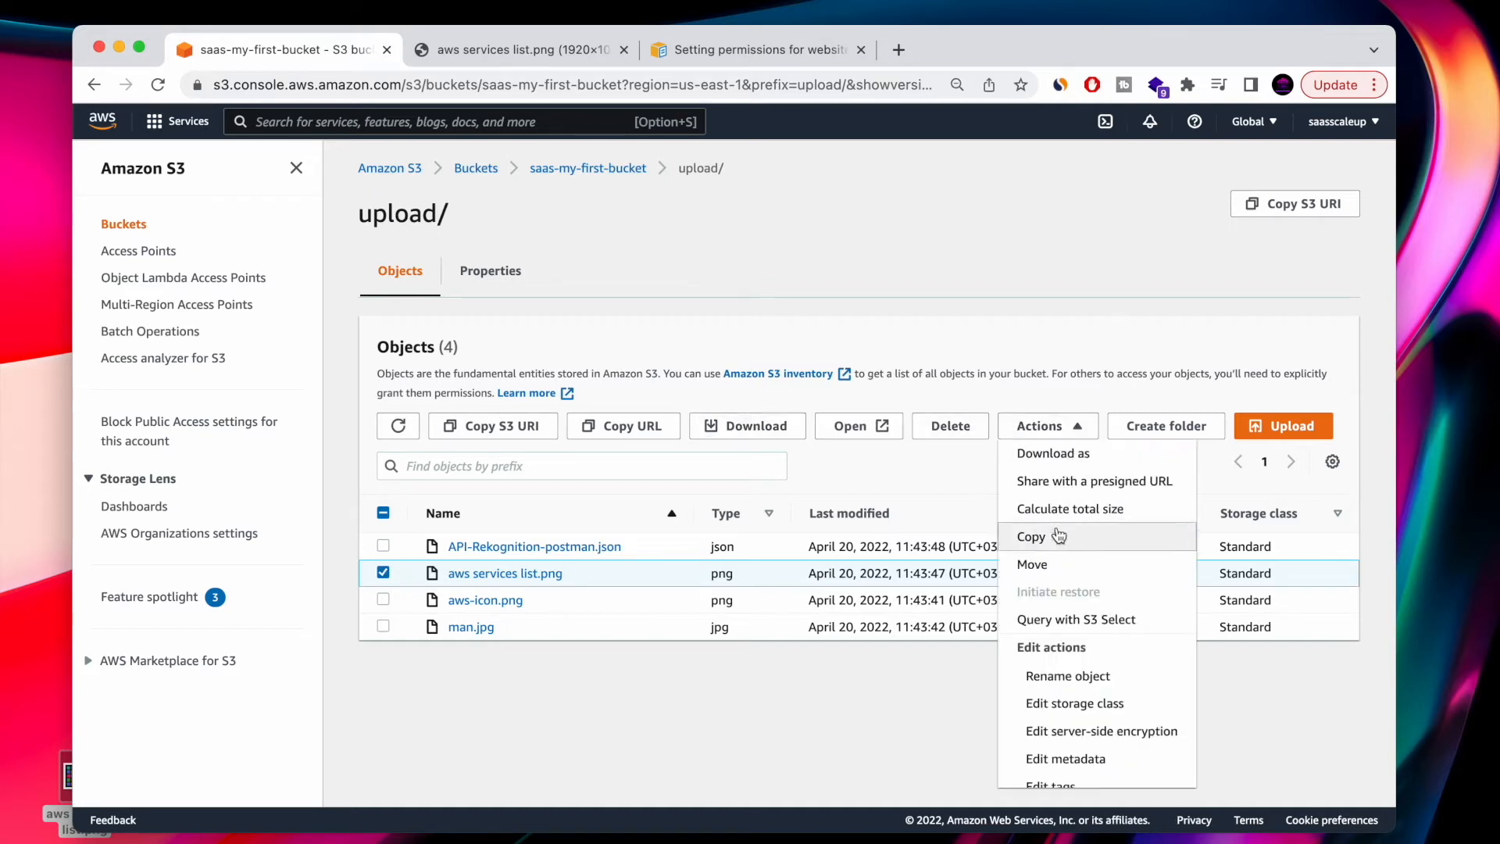
scroll(1063, 664, "down", 1)
scroll(1055, 703, "up", 1)
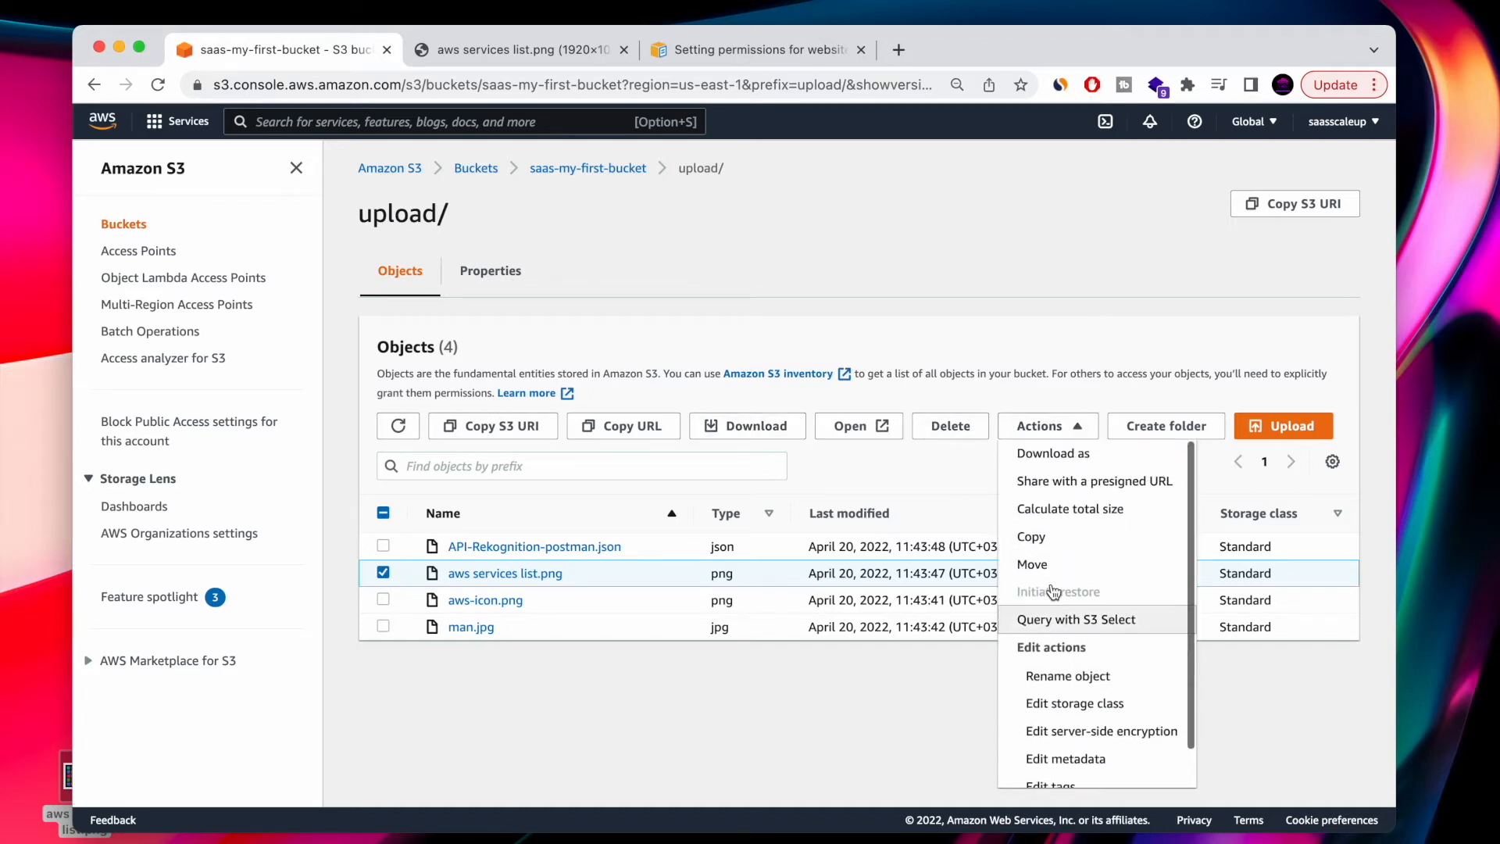
left_click(1064, 428)
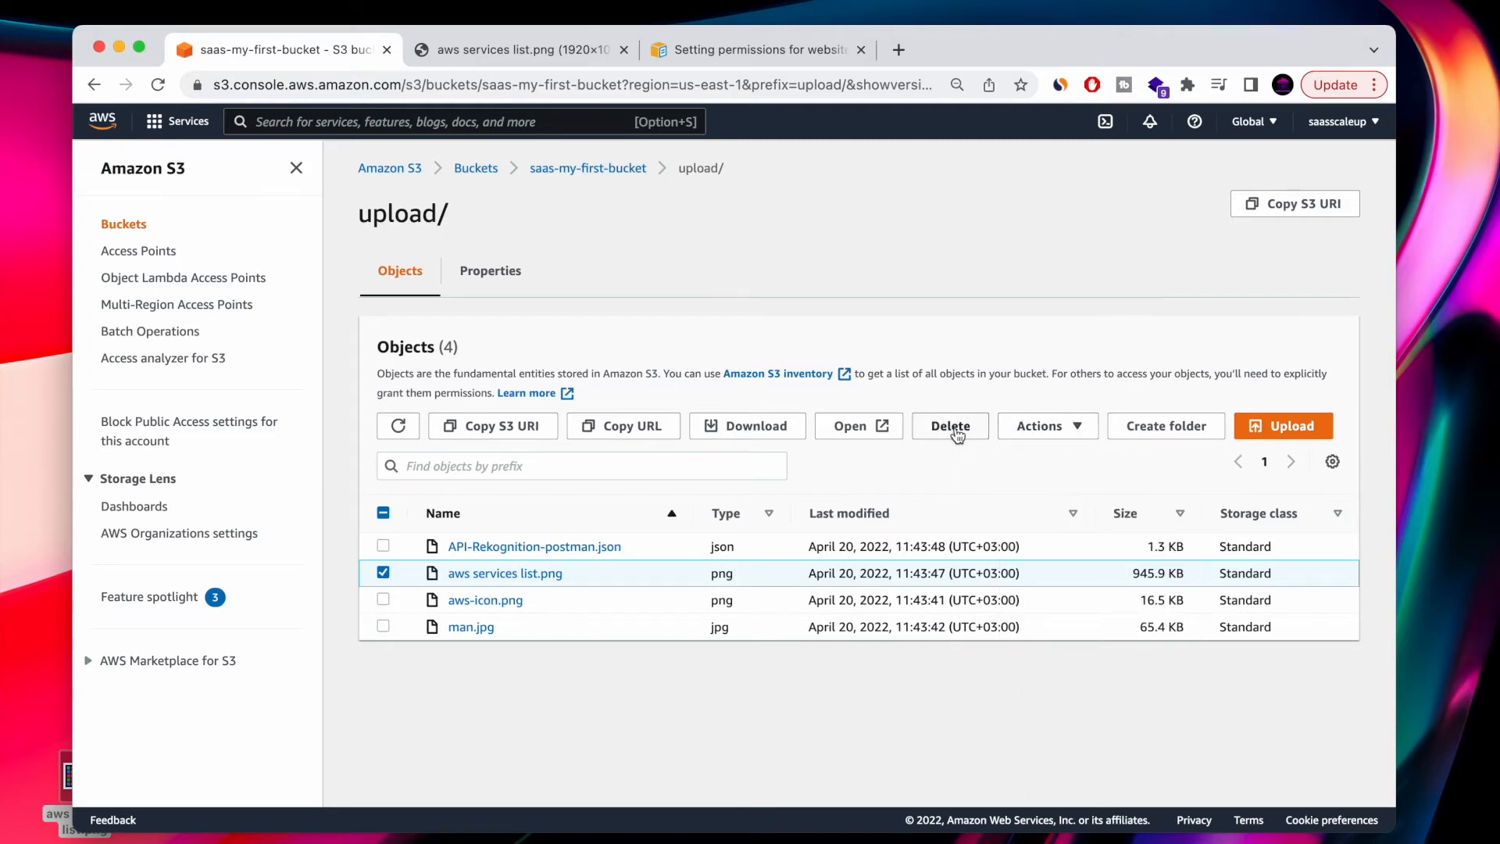
left_click(953, 426)
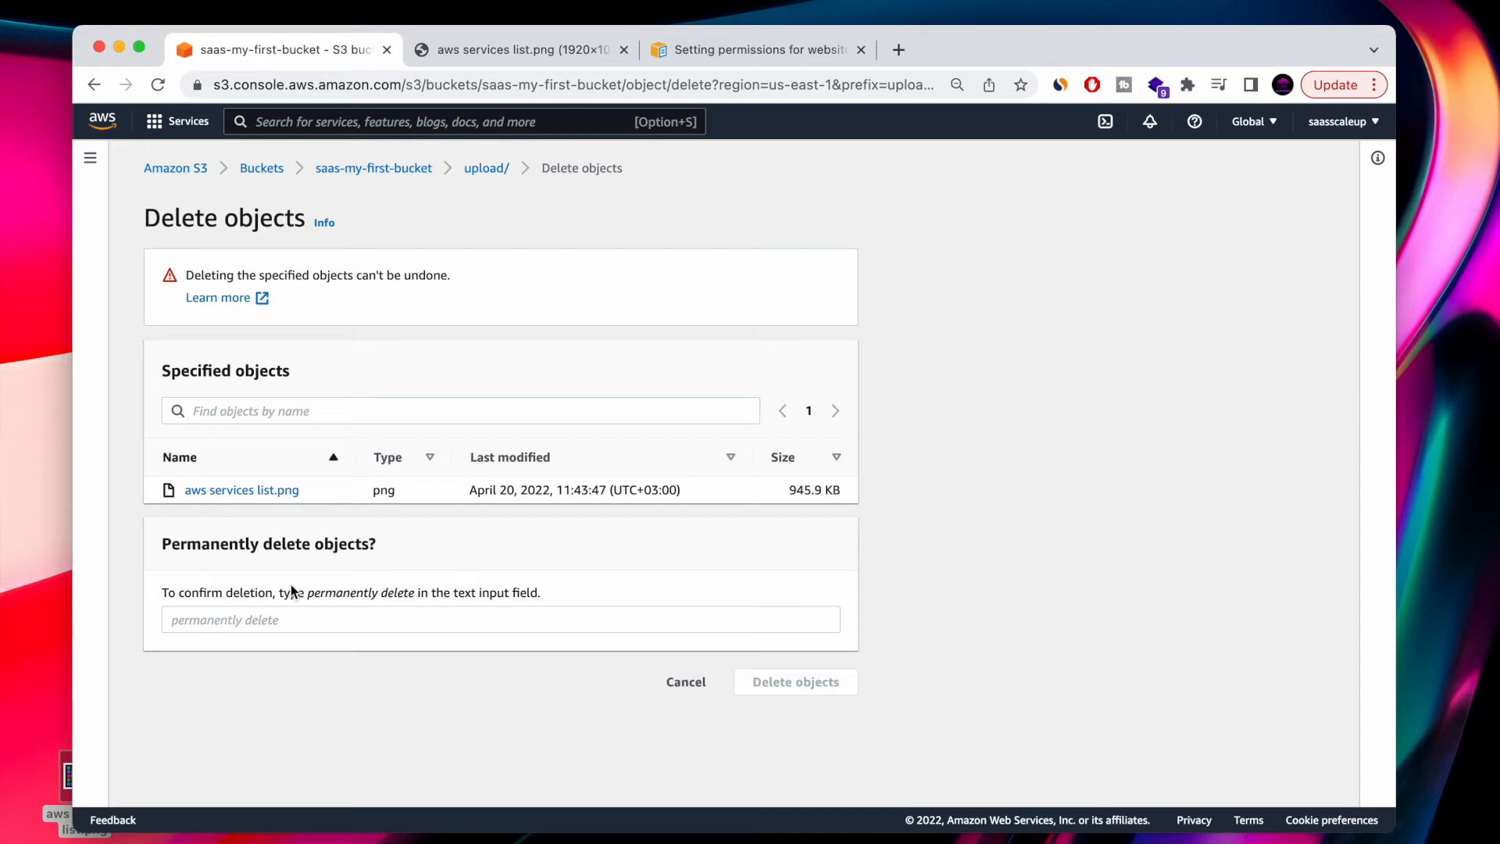
left_click_drag(308, 594, 409, 598)
key("super+c")
left_click(358, 625)
key("super+v")
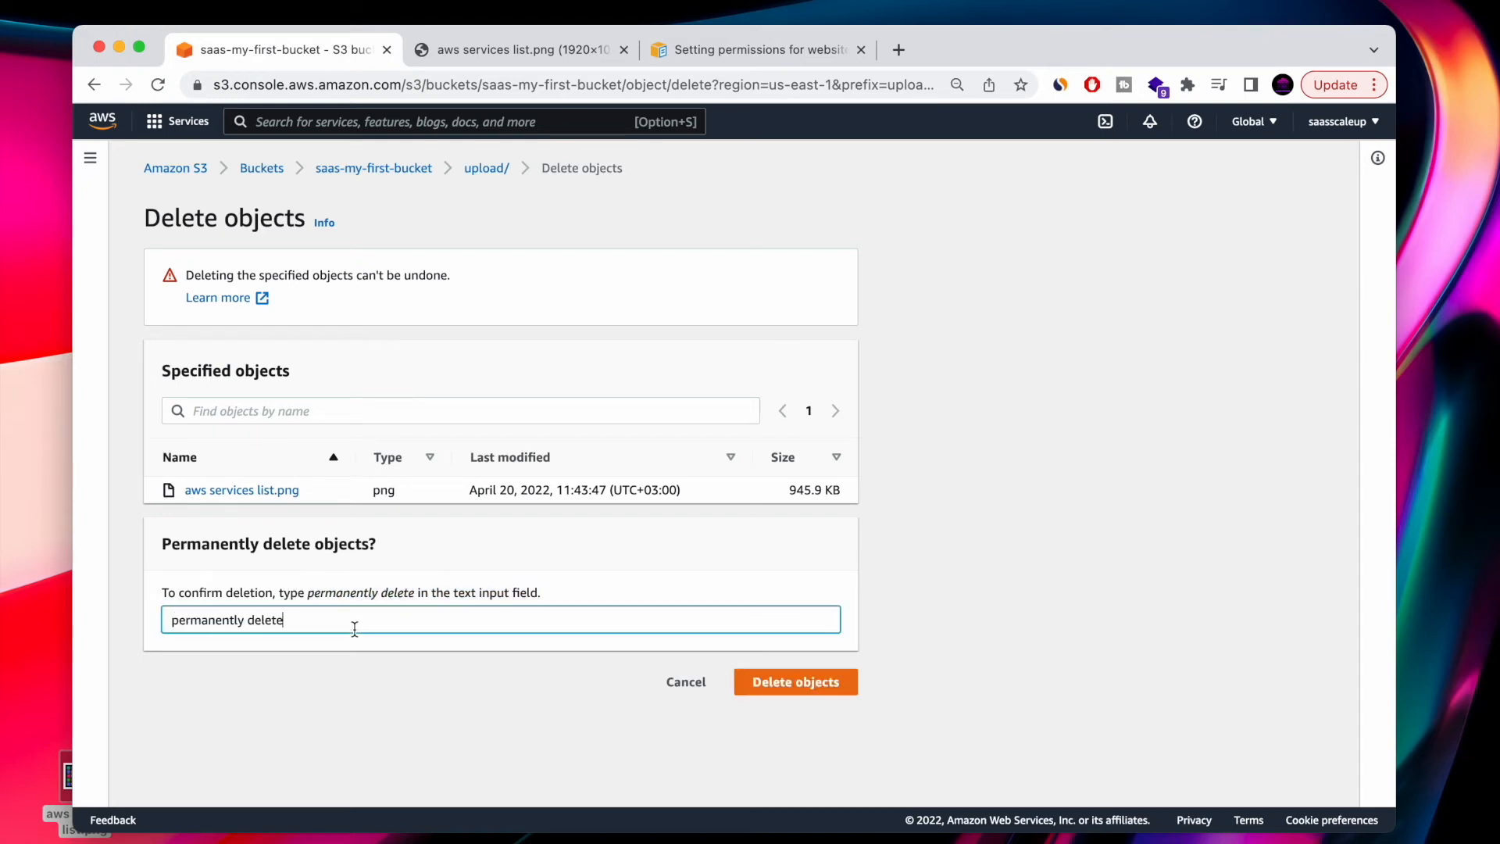
left_click(743, 674)
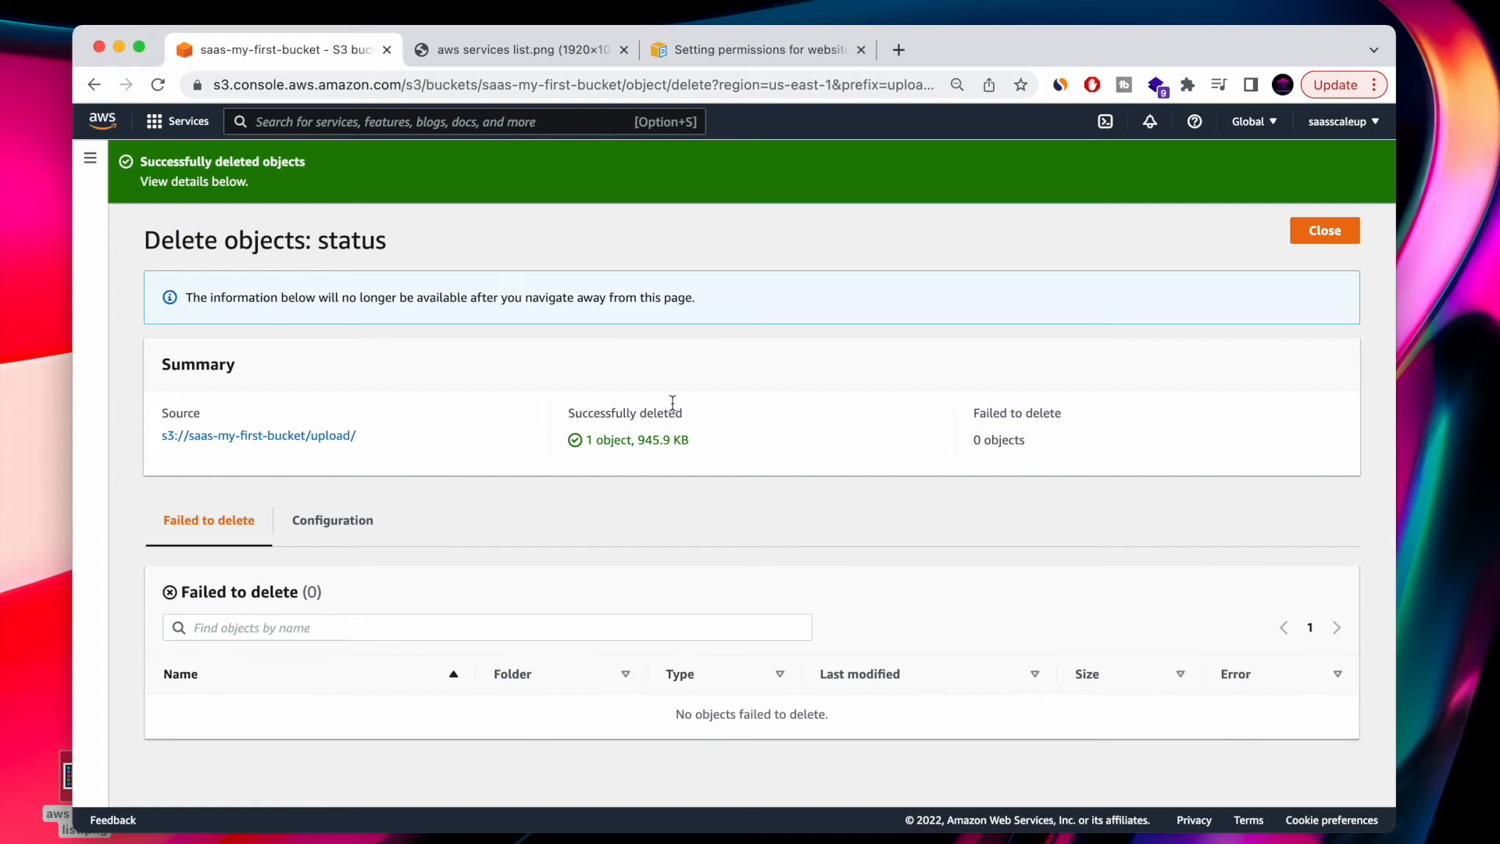
left_click(213, 437)
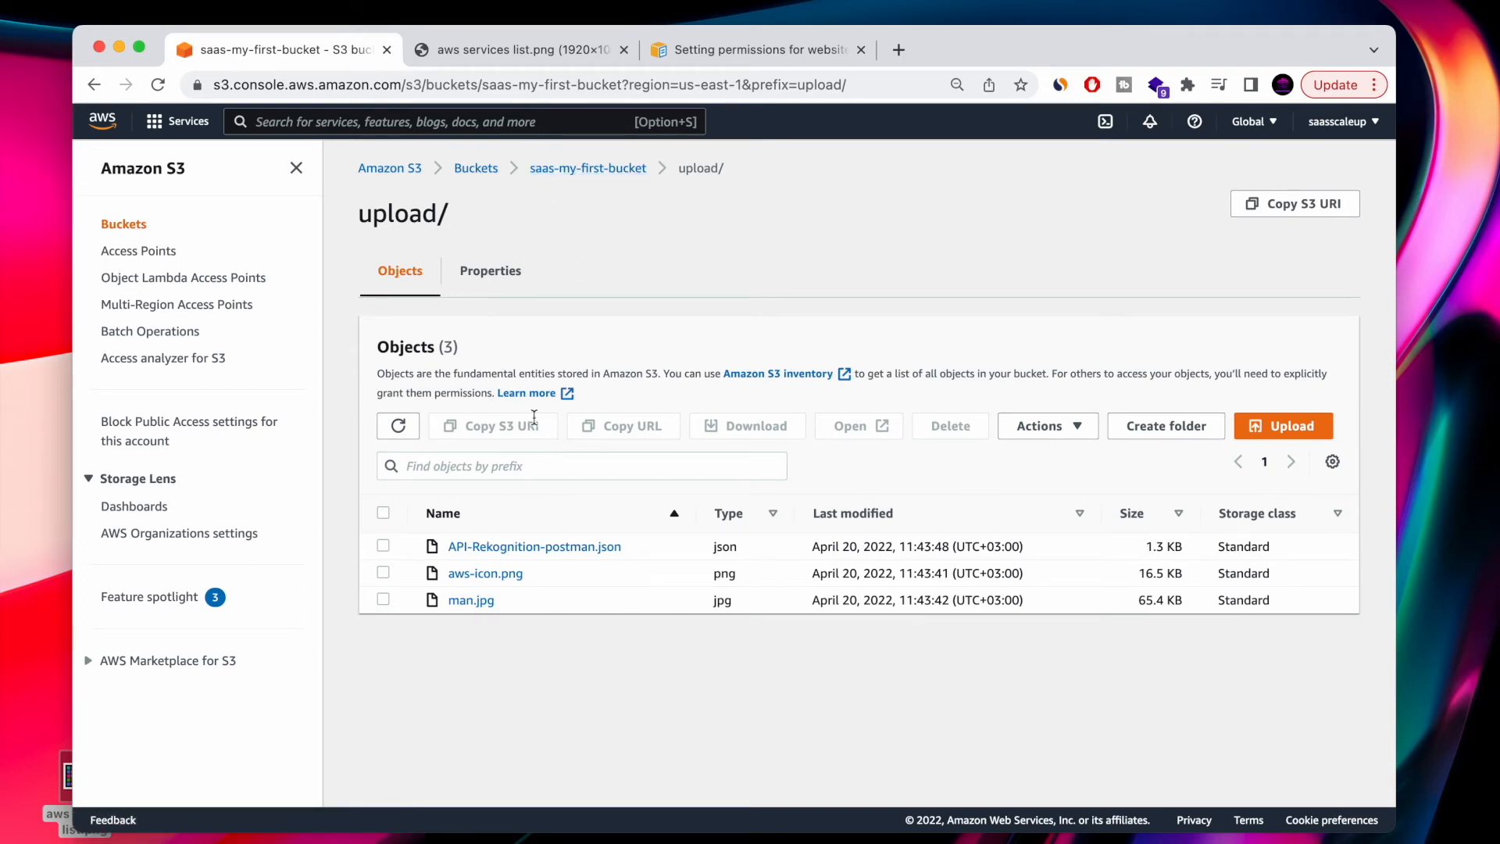
- Turn off Block all public access in the permissions of saas-my-first-bucket and approve the change with "confirm"
left_click(551, 172)
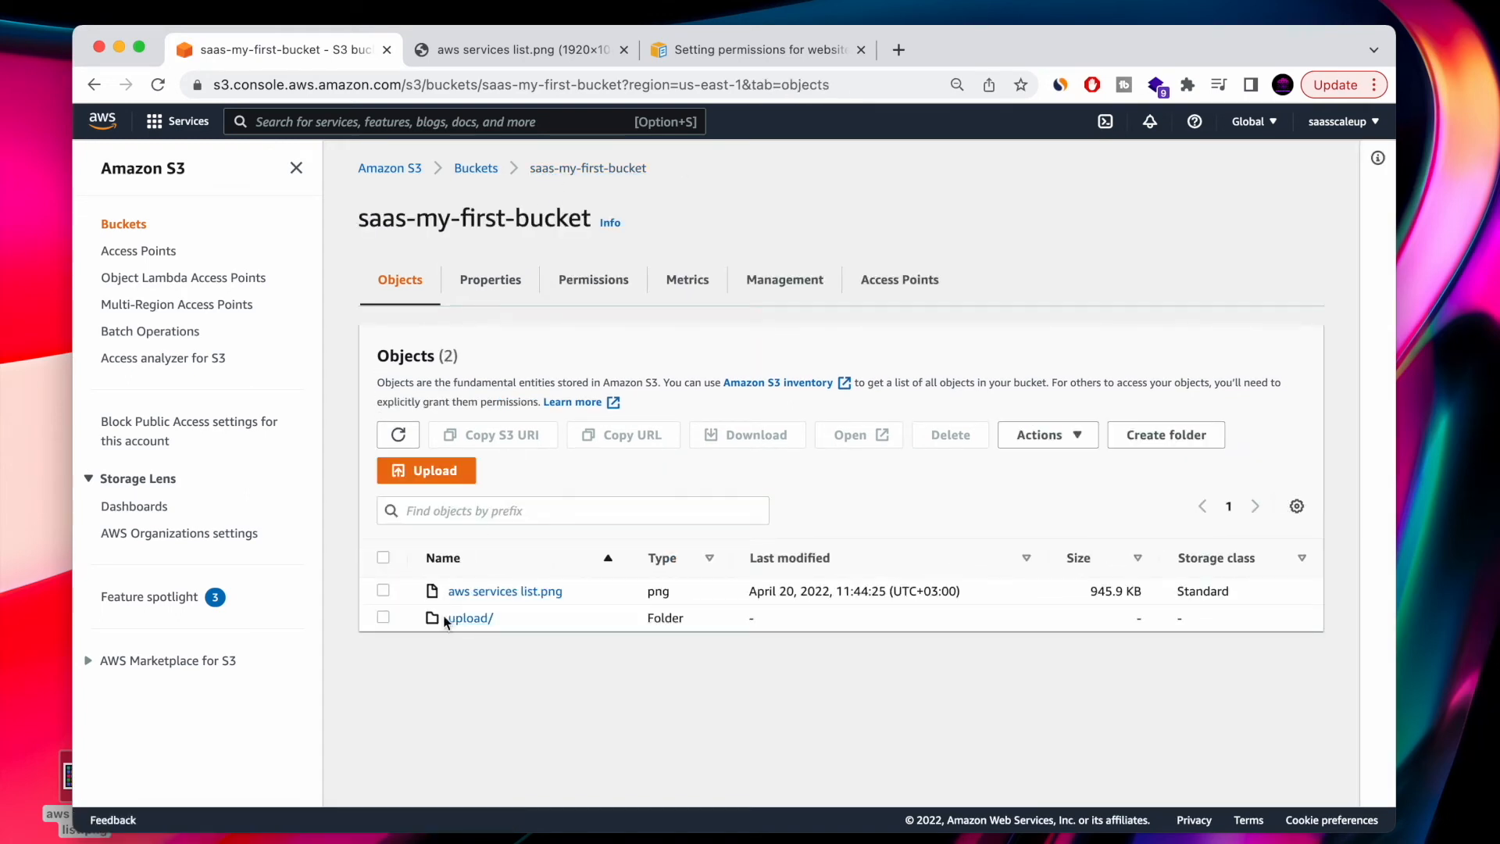
left_click(581, 294)
scroll(555, 491, "down", 3)
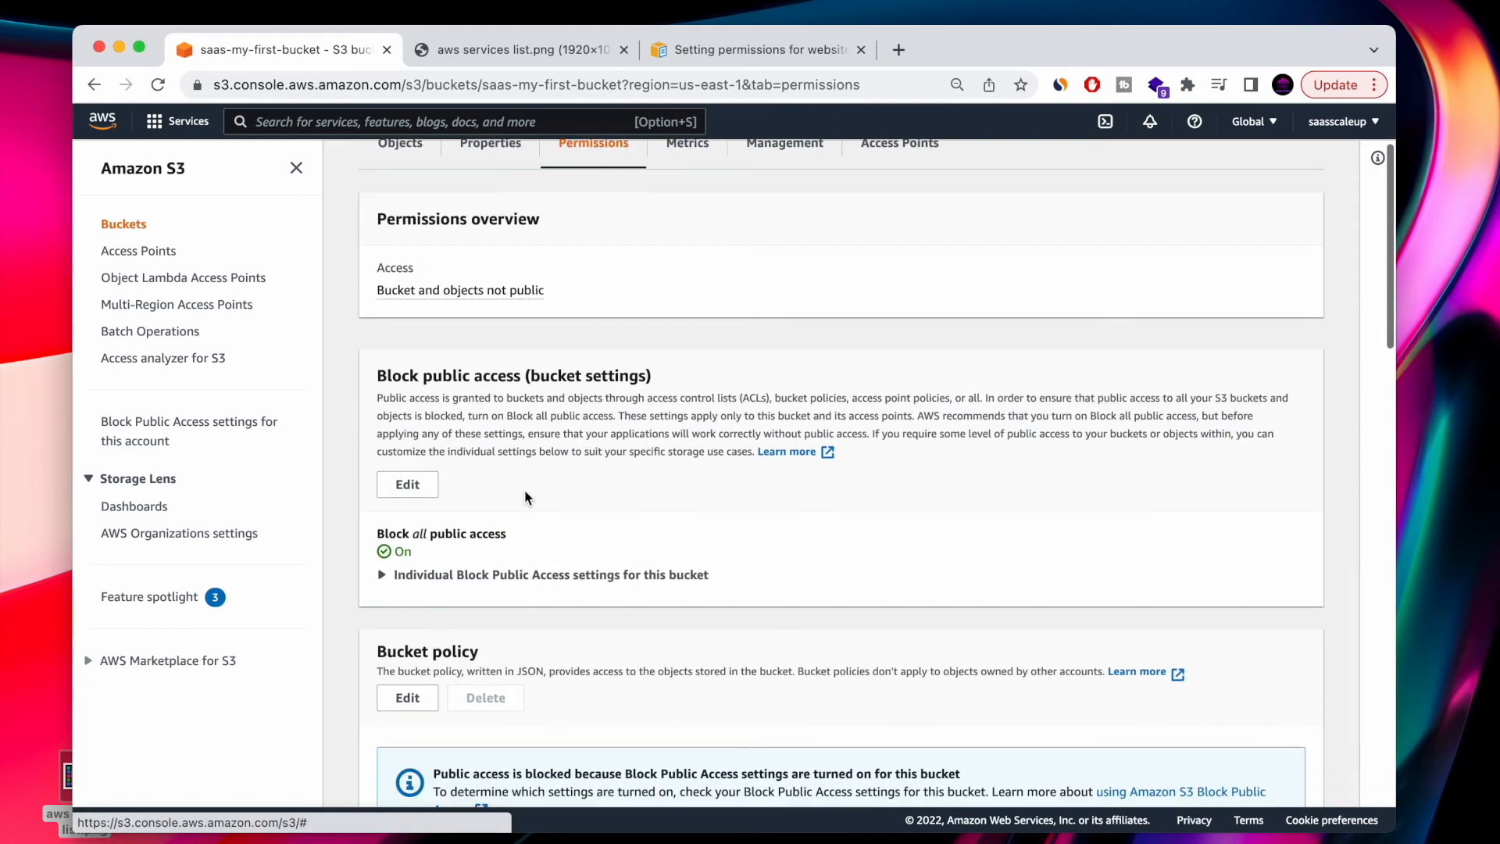
left_click(407, 486)
left_click(382, 429)
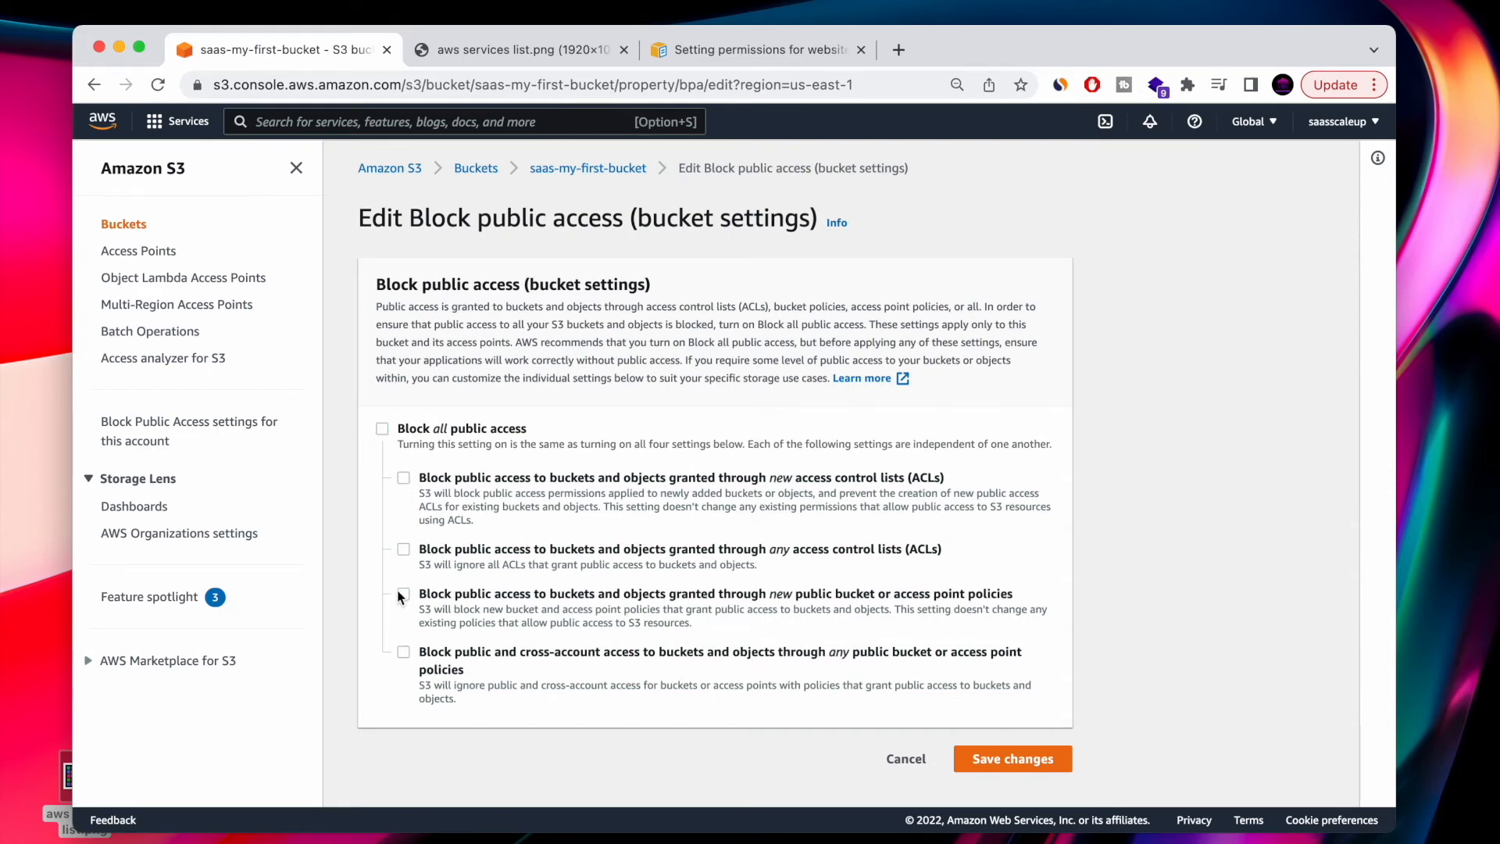
left_click(1017, 766)
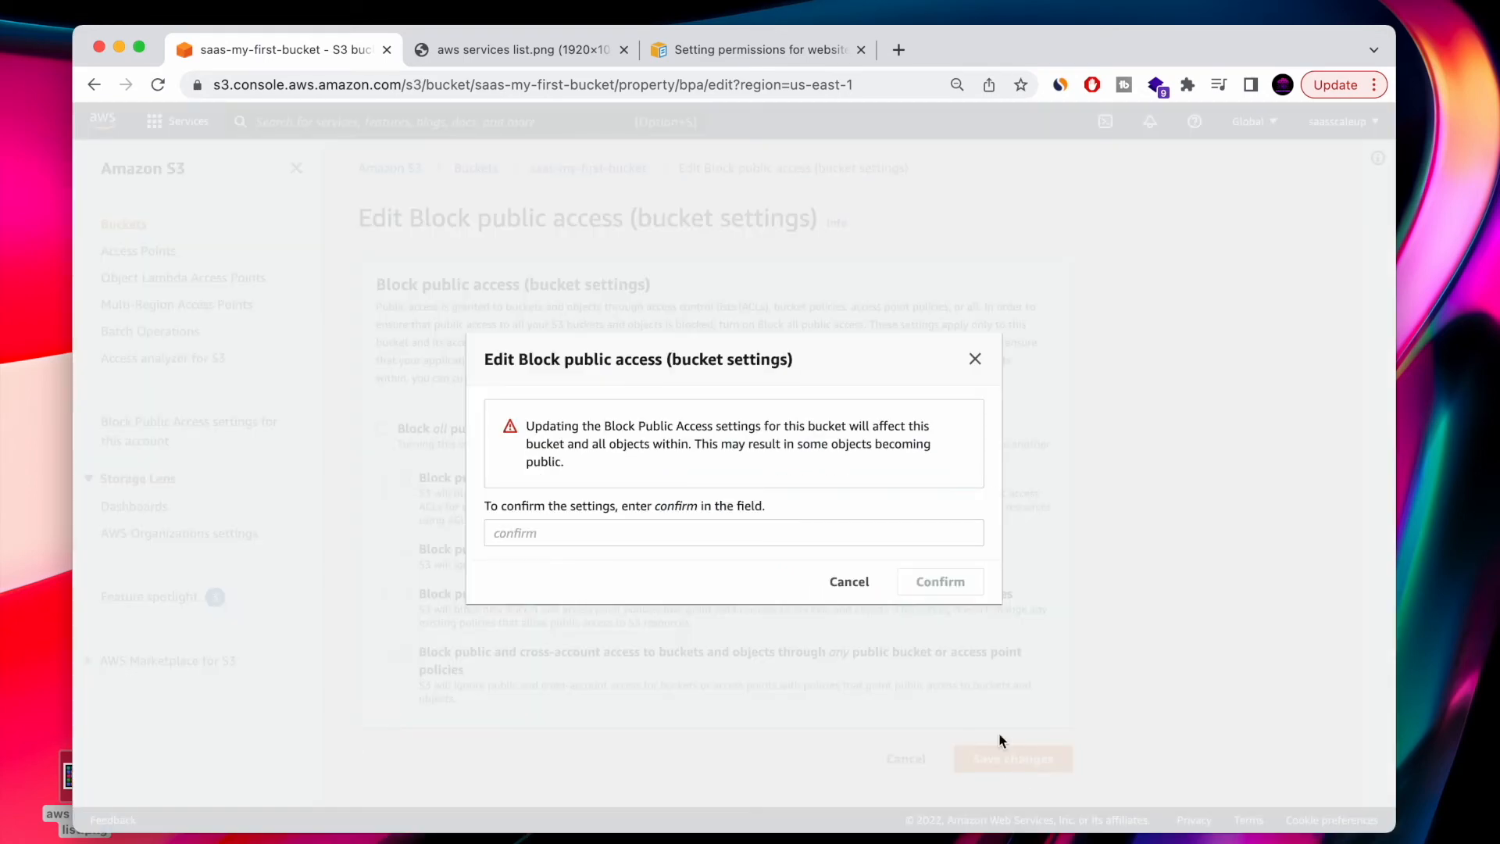
left_click(622, 524)
type("confir")
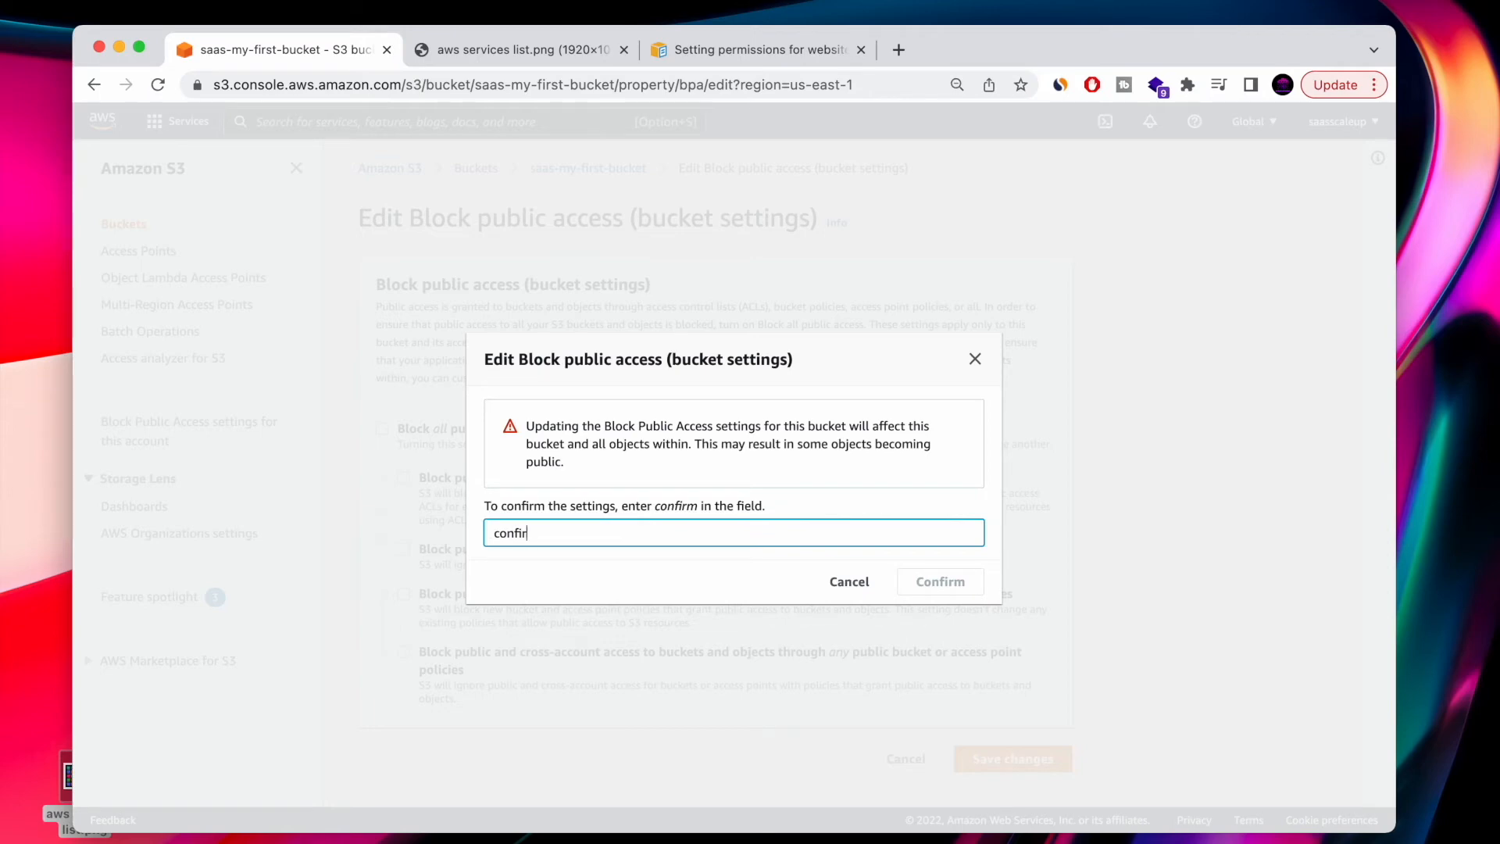
type("m")
left_click(937, 582)
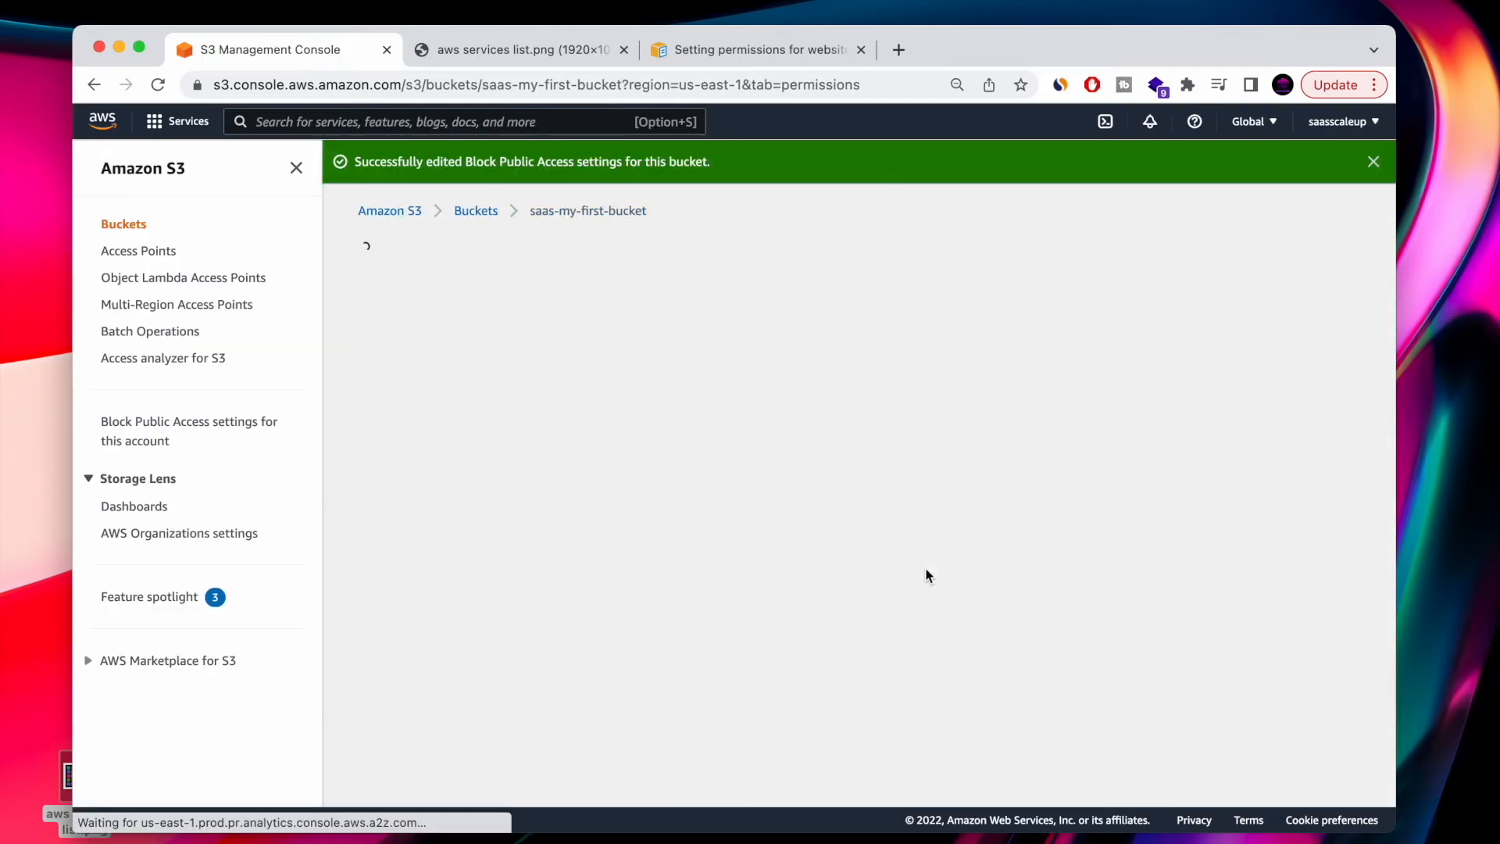
- Retest the Object URL of aws services list.png from the bucket's root, close the image preview tab and return to the object's properties
scroll(548, 500, "down", 3)
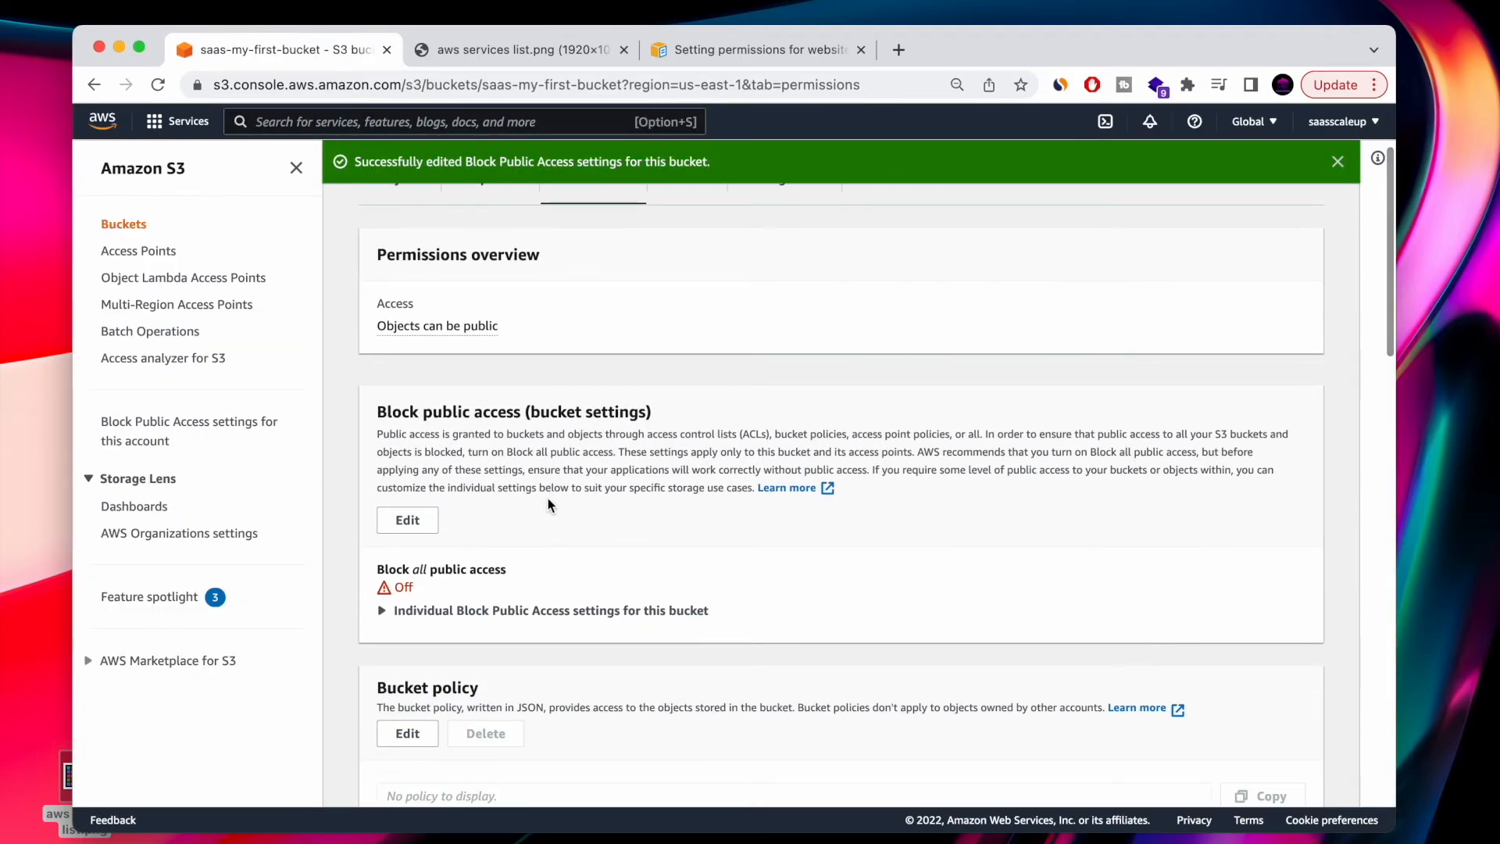
scroll(588, 627, "down", 5)
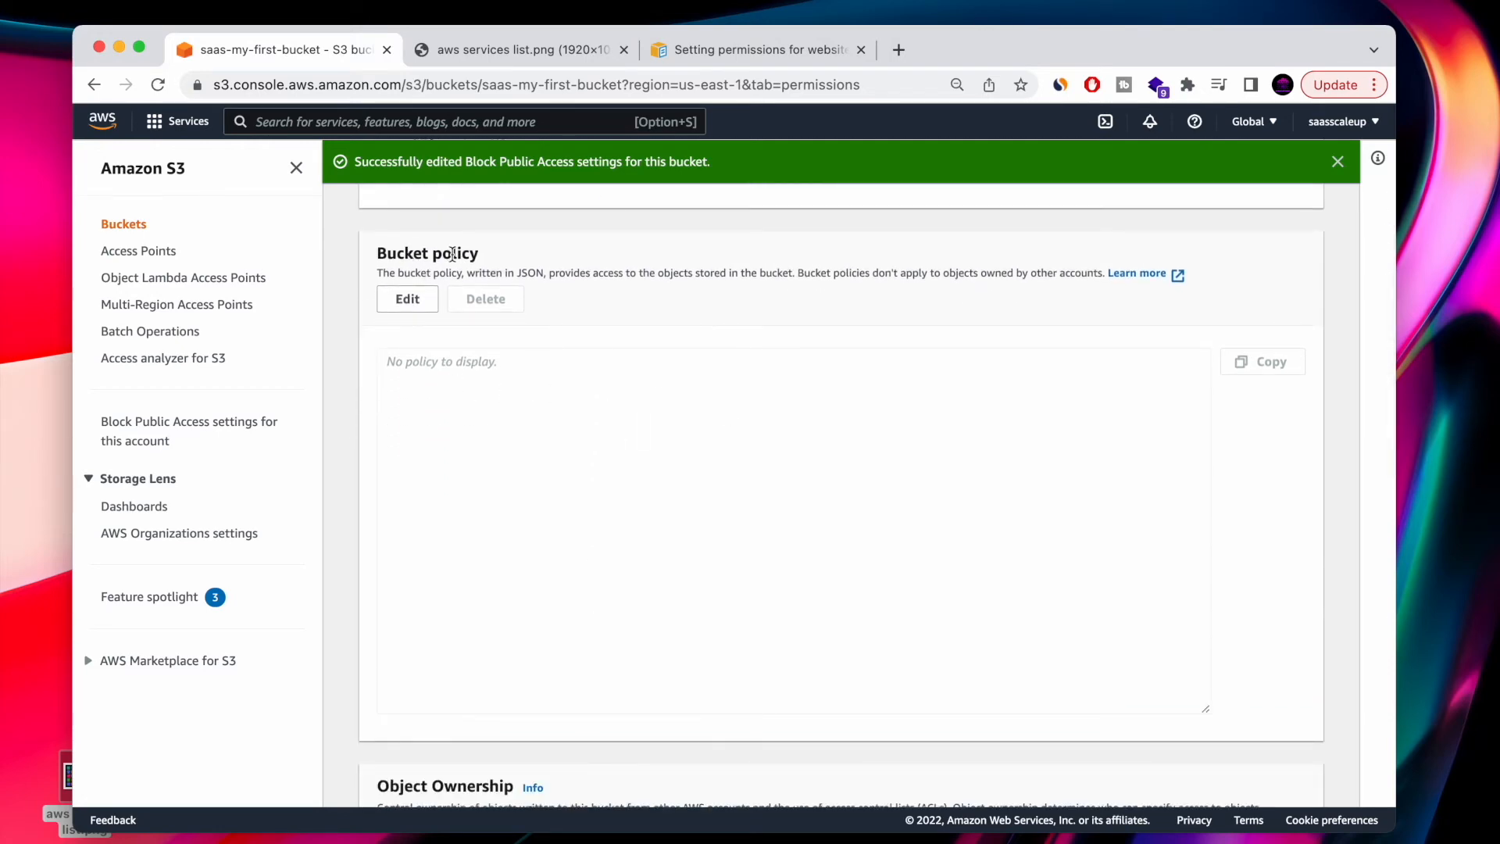
scroll(603, 269, "up", 8)
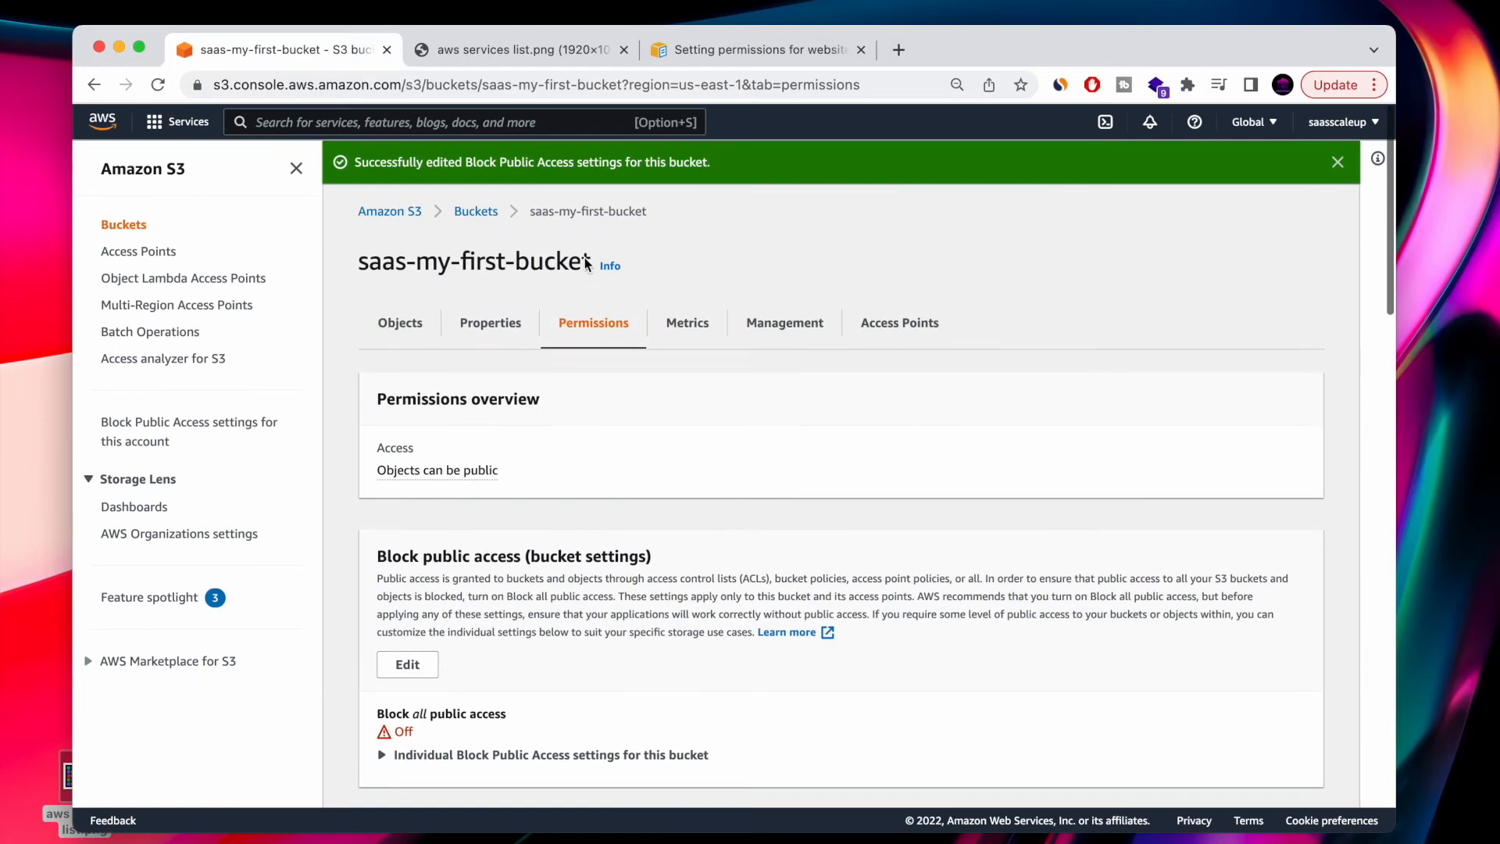
left_click(471, 213)
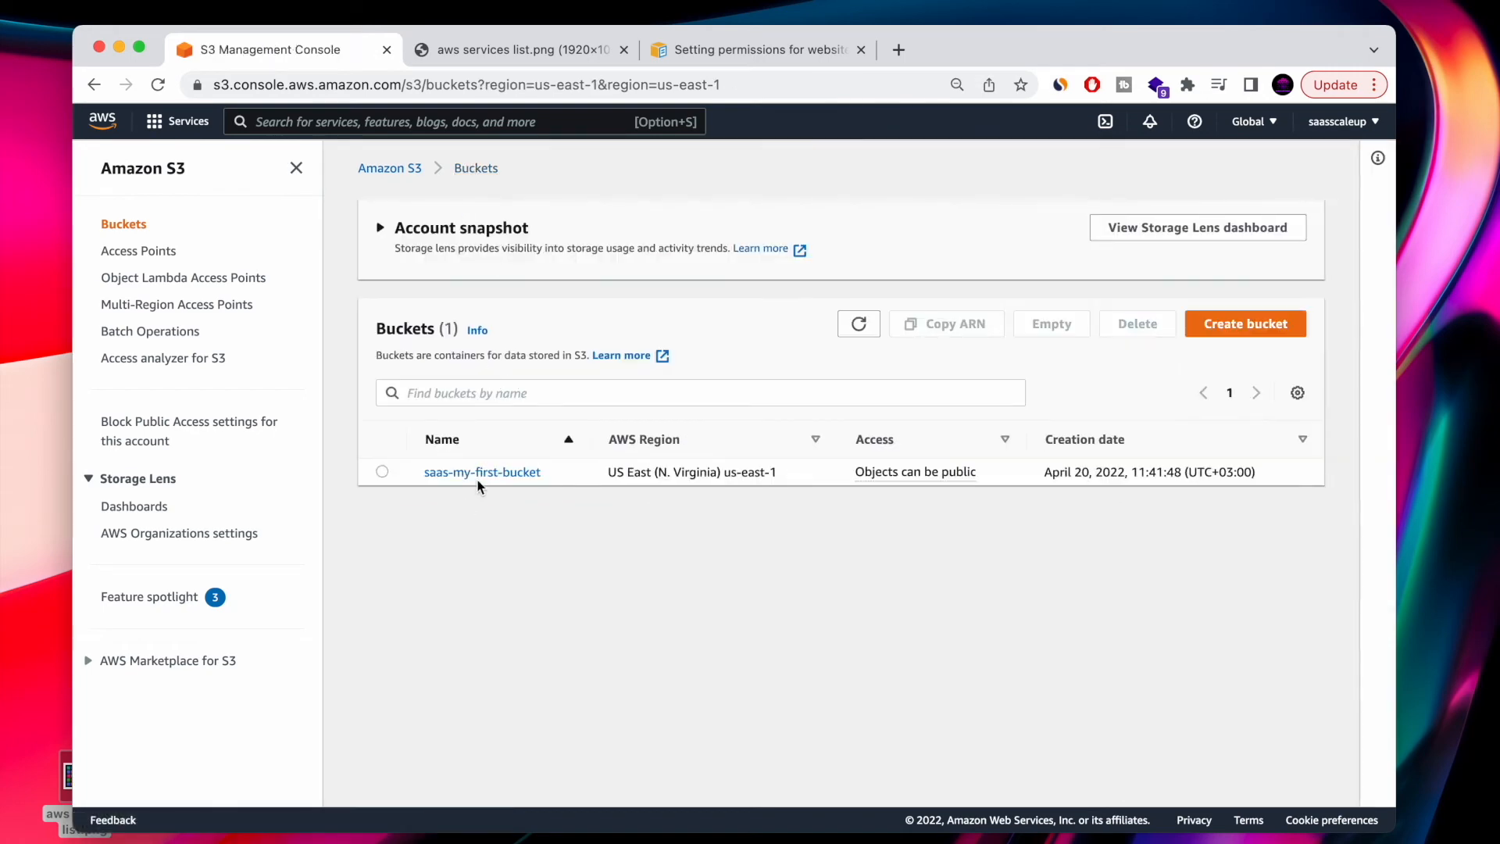
left_click(486, 472)
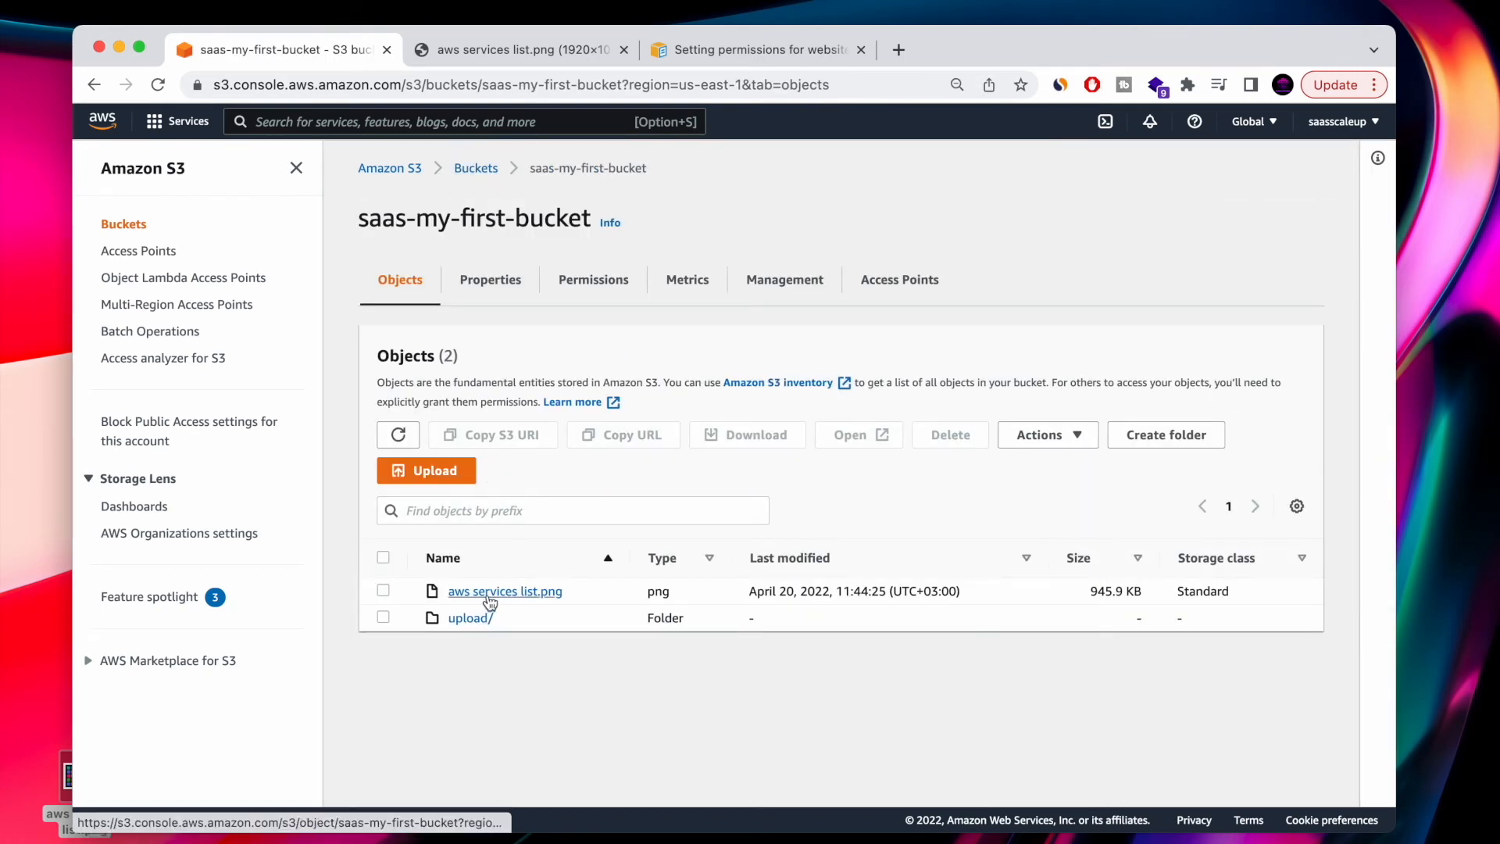
left_click(490, 598)
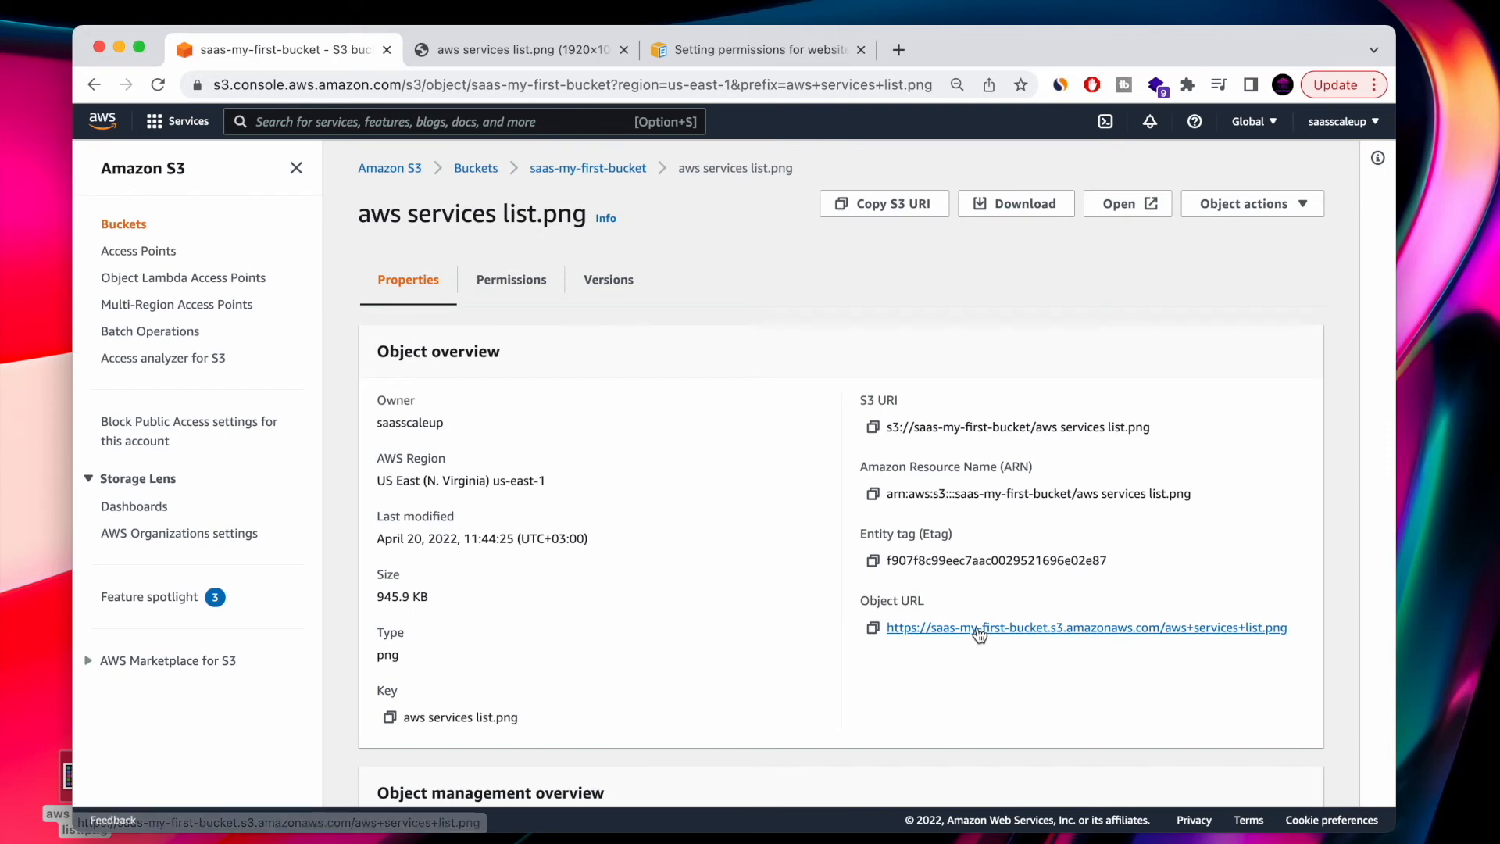
right_click(979, 634)
left_click(904, 557)
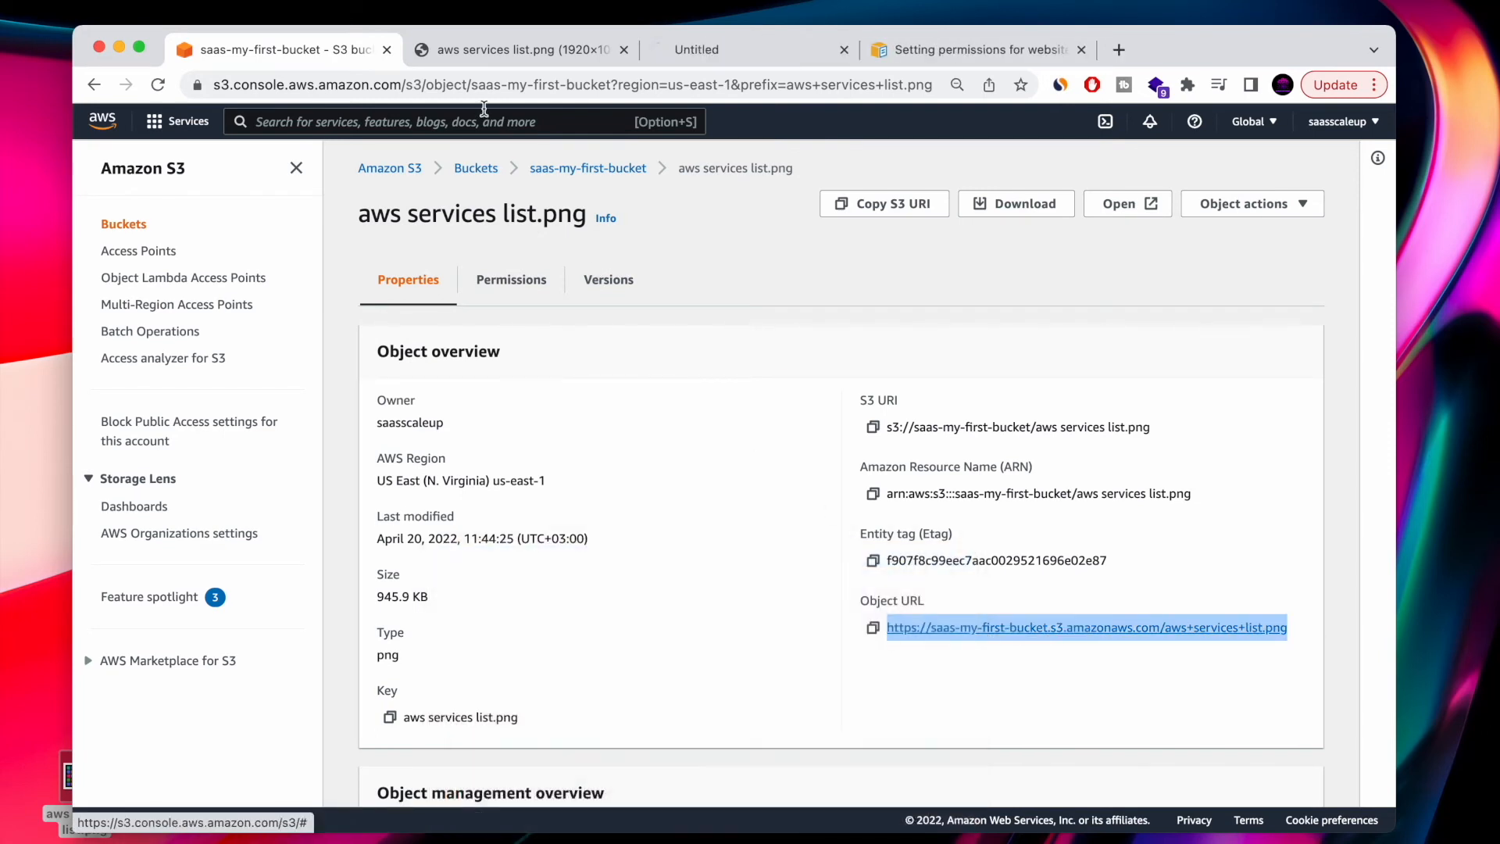
left_click(769, 49)
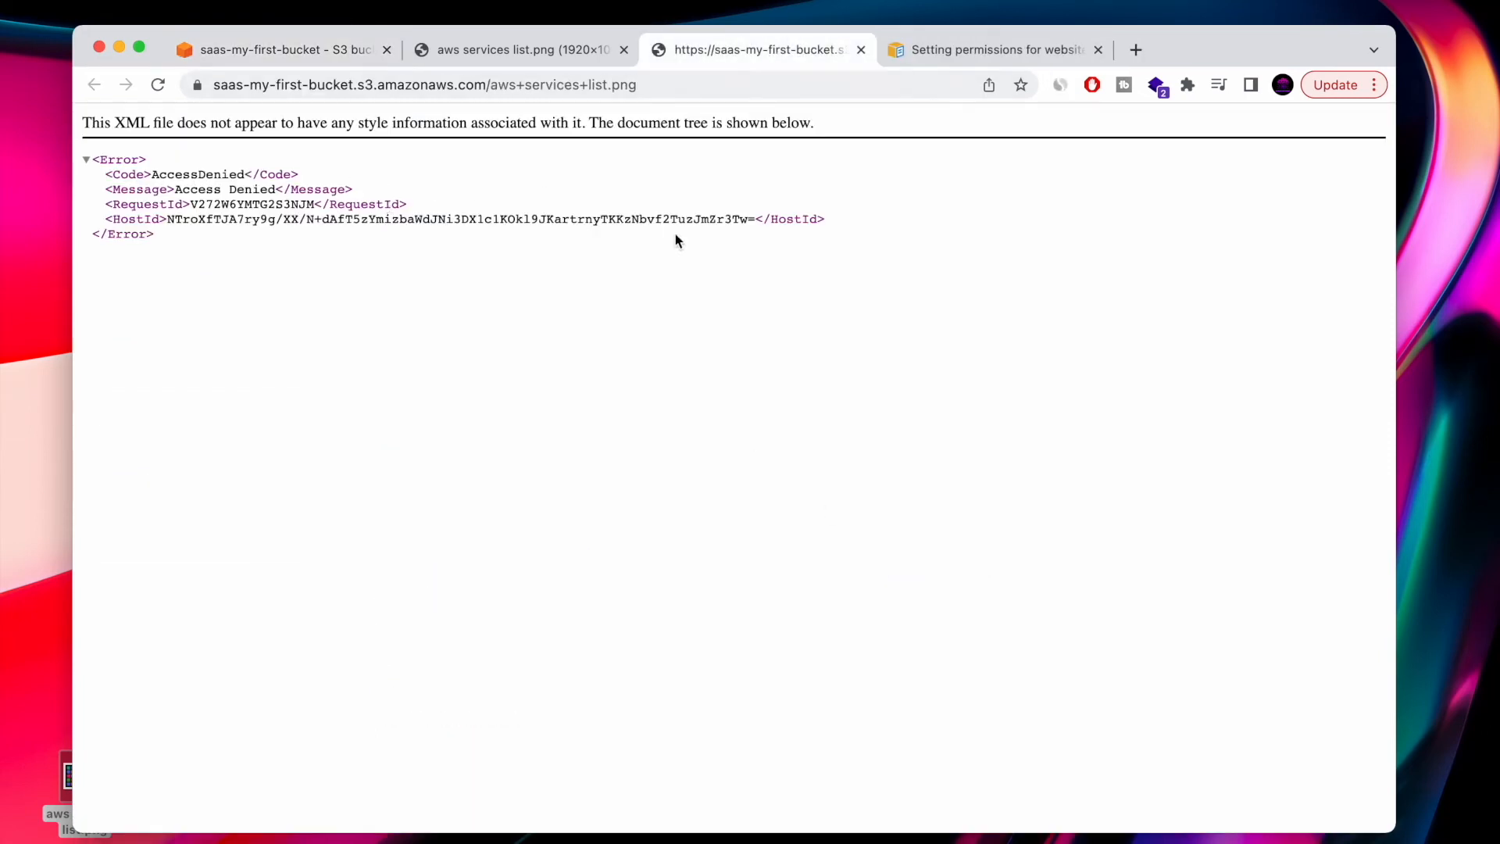
left_click(623, 50)
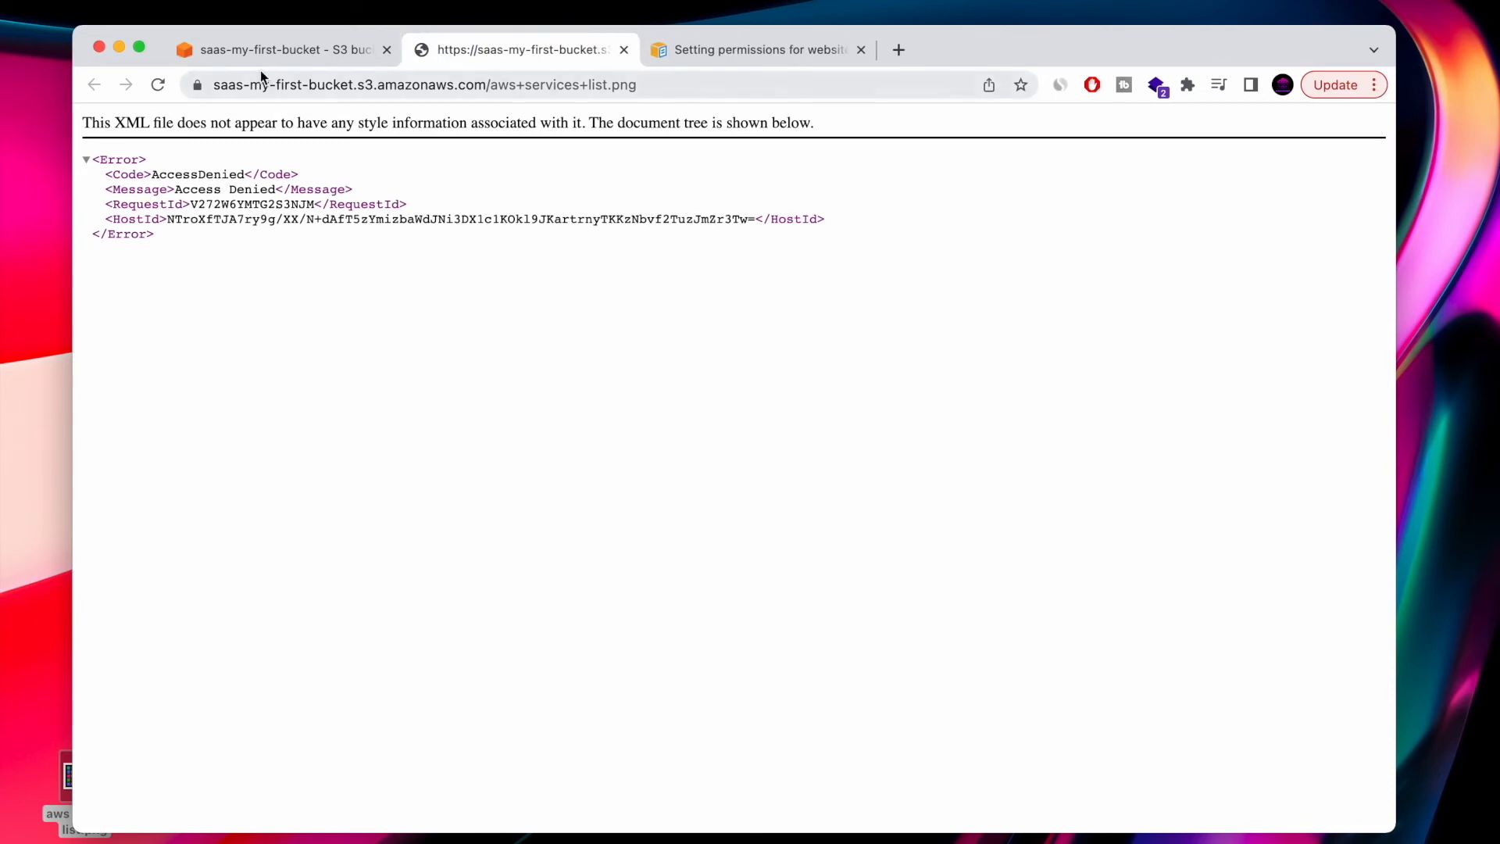
left_click(285, 58)
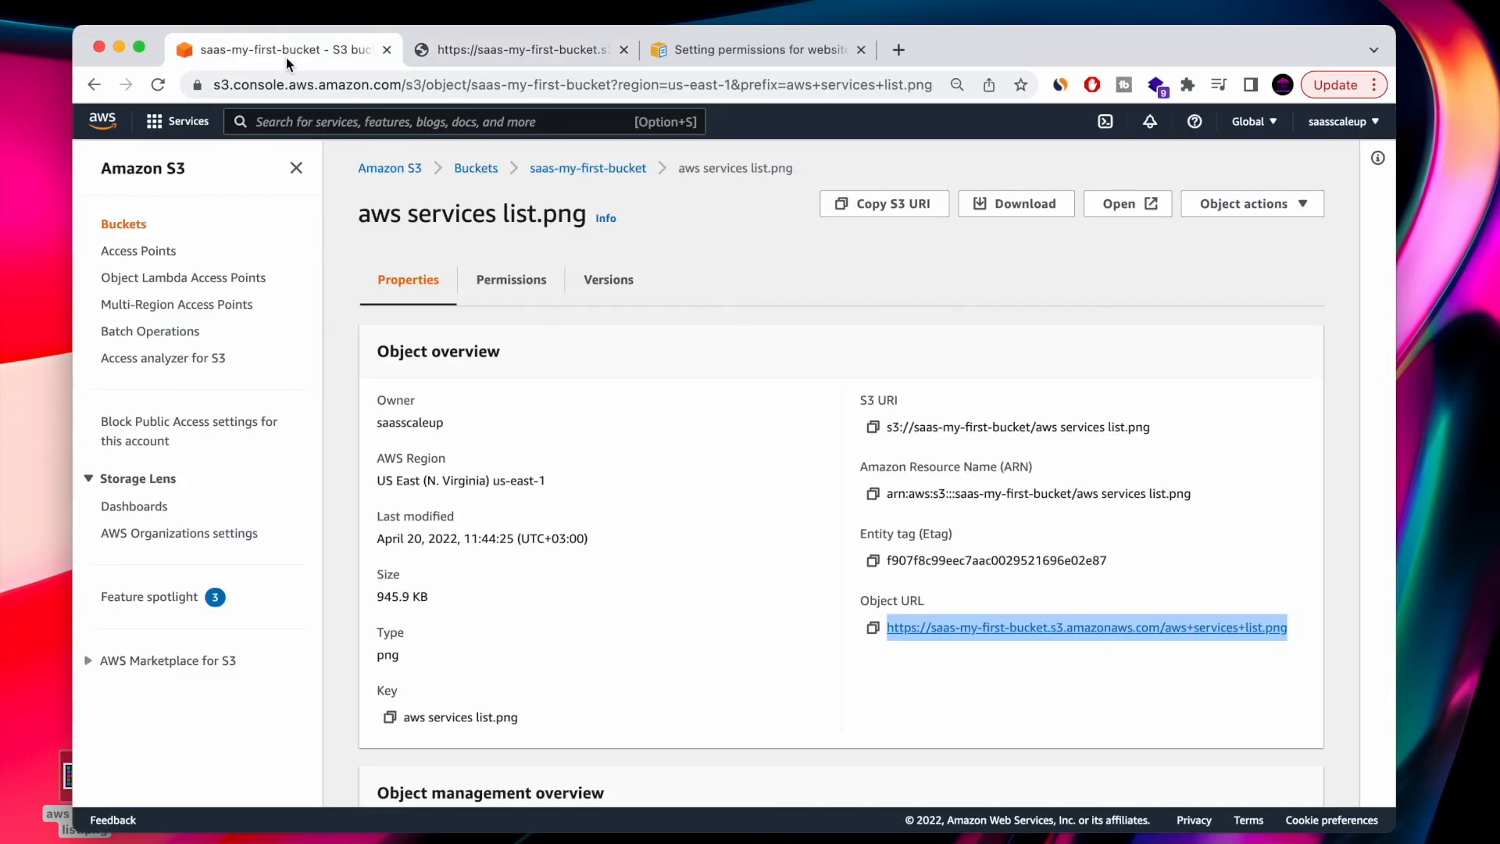
- Open the bucket policy of saas-my-first-bucket for editing from the bucket's permissions
left_click(591, 170)
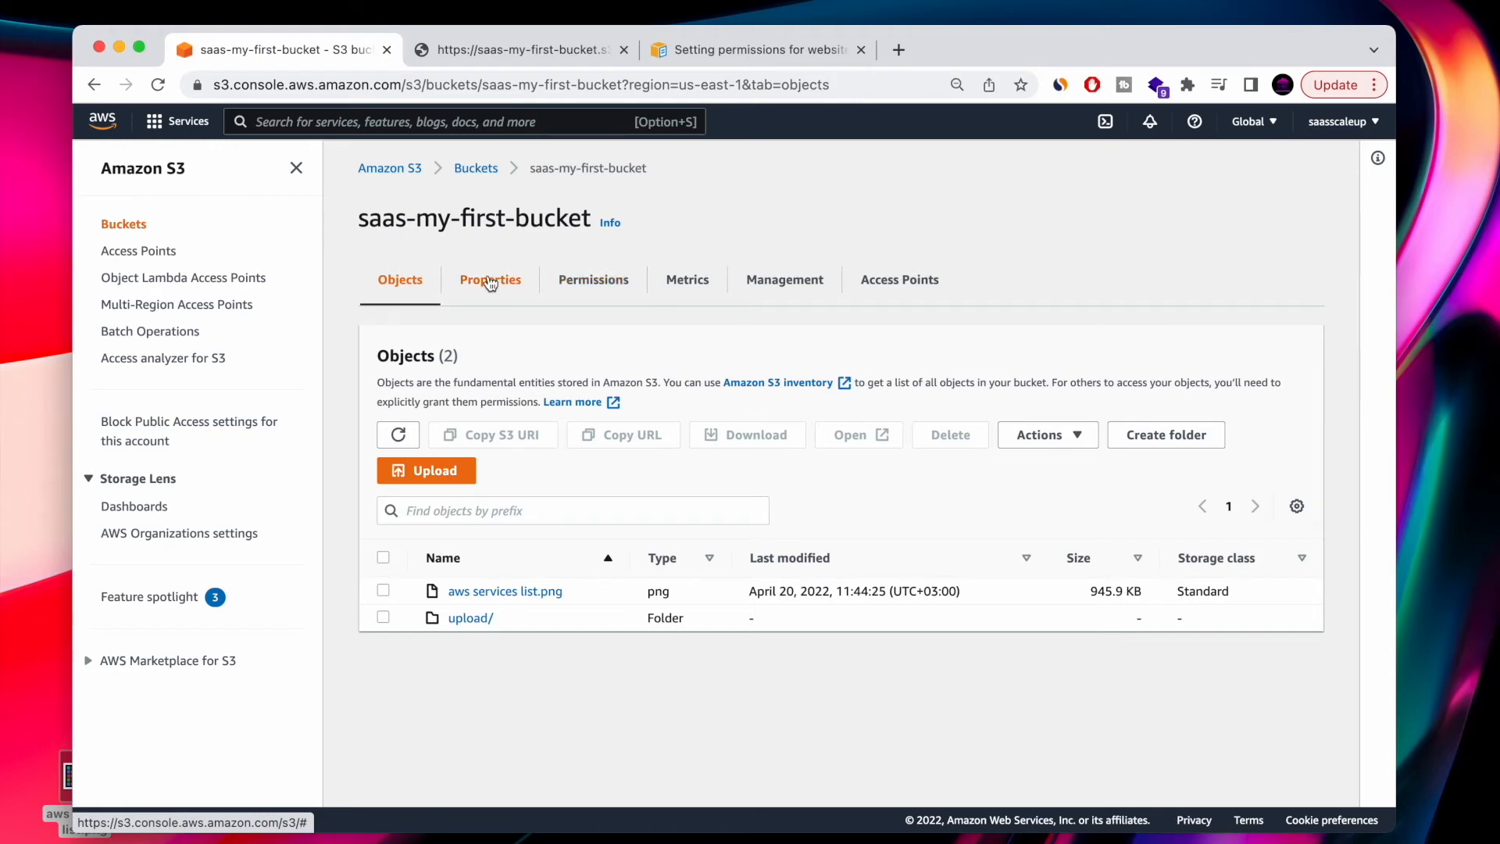
left_click(600, 294)
scroll(605, 562, "down", 5)
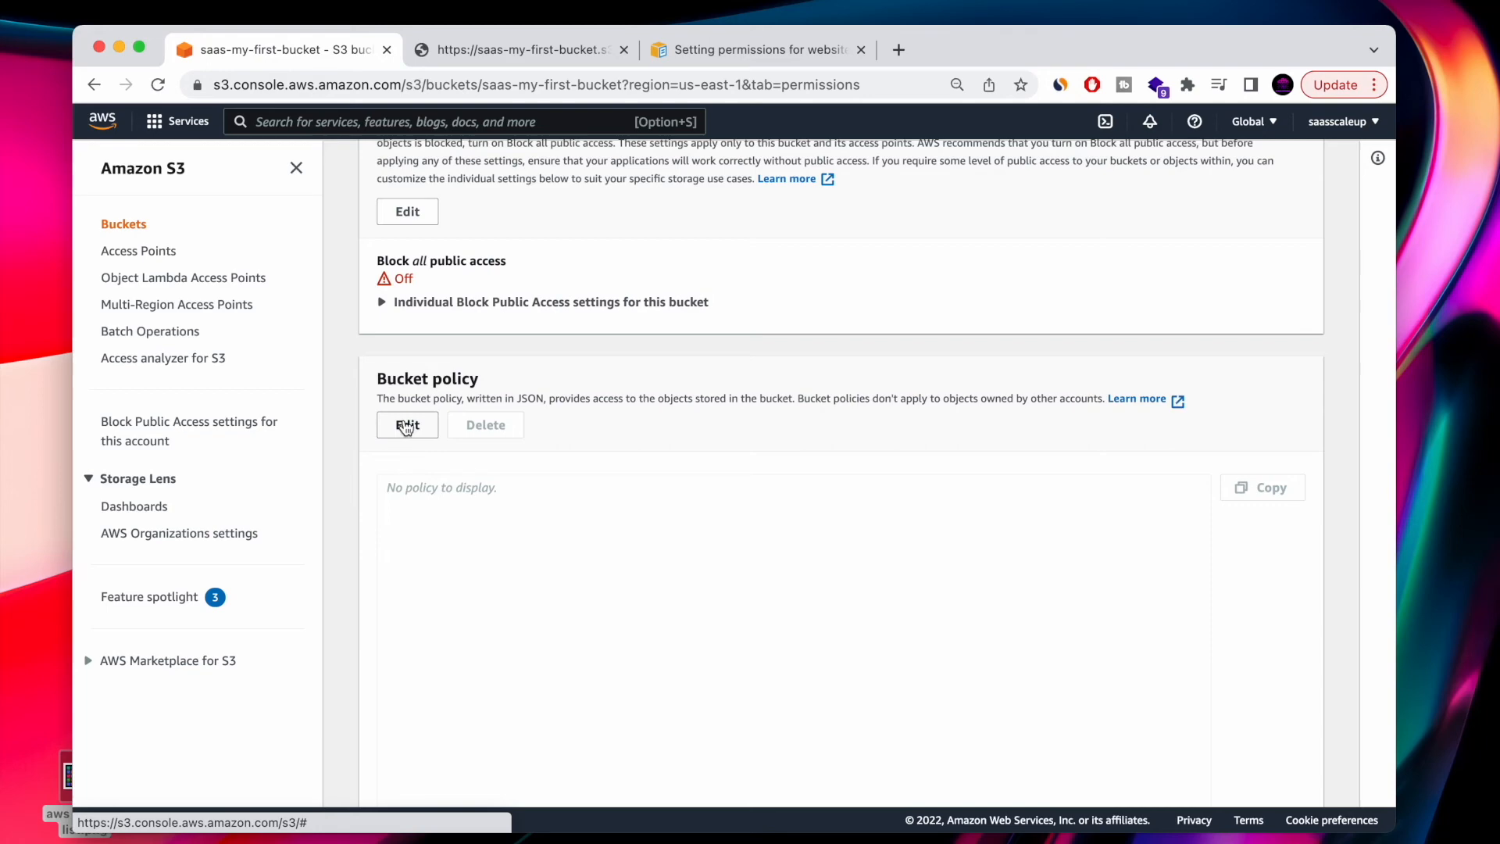
left_click(408, 424)
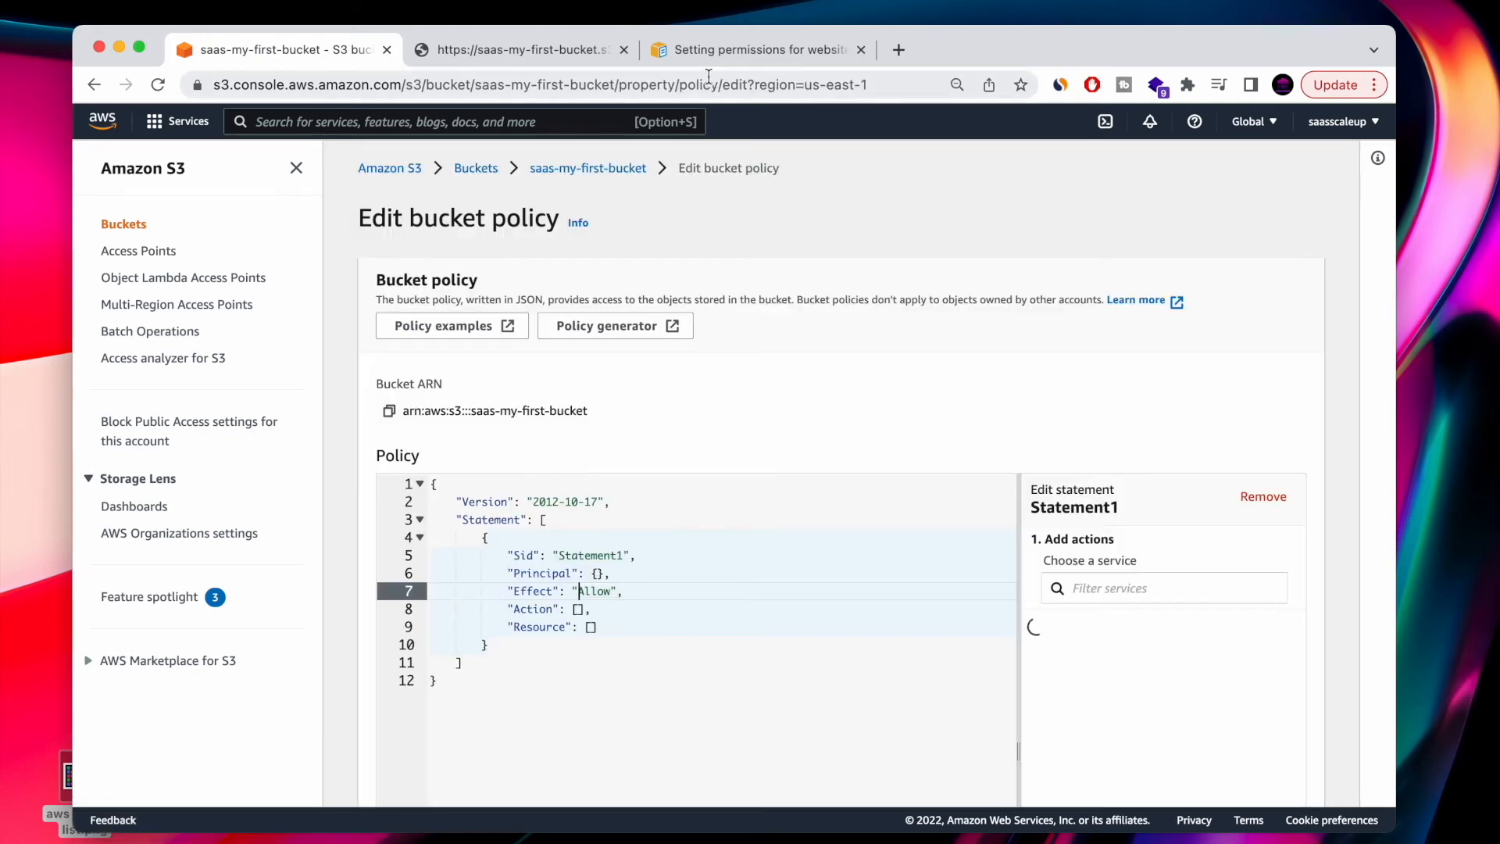
- Copy the PublicReadGetObject example policy from Step 2 of the S3 documentation page and replace the whole draft policy with it
left_click(725, 57)
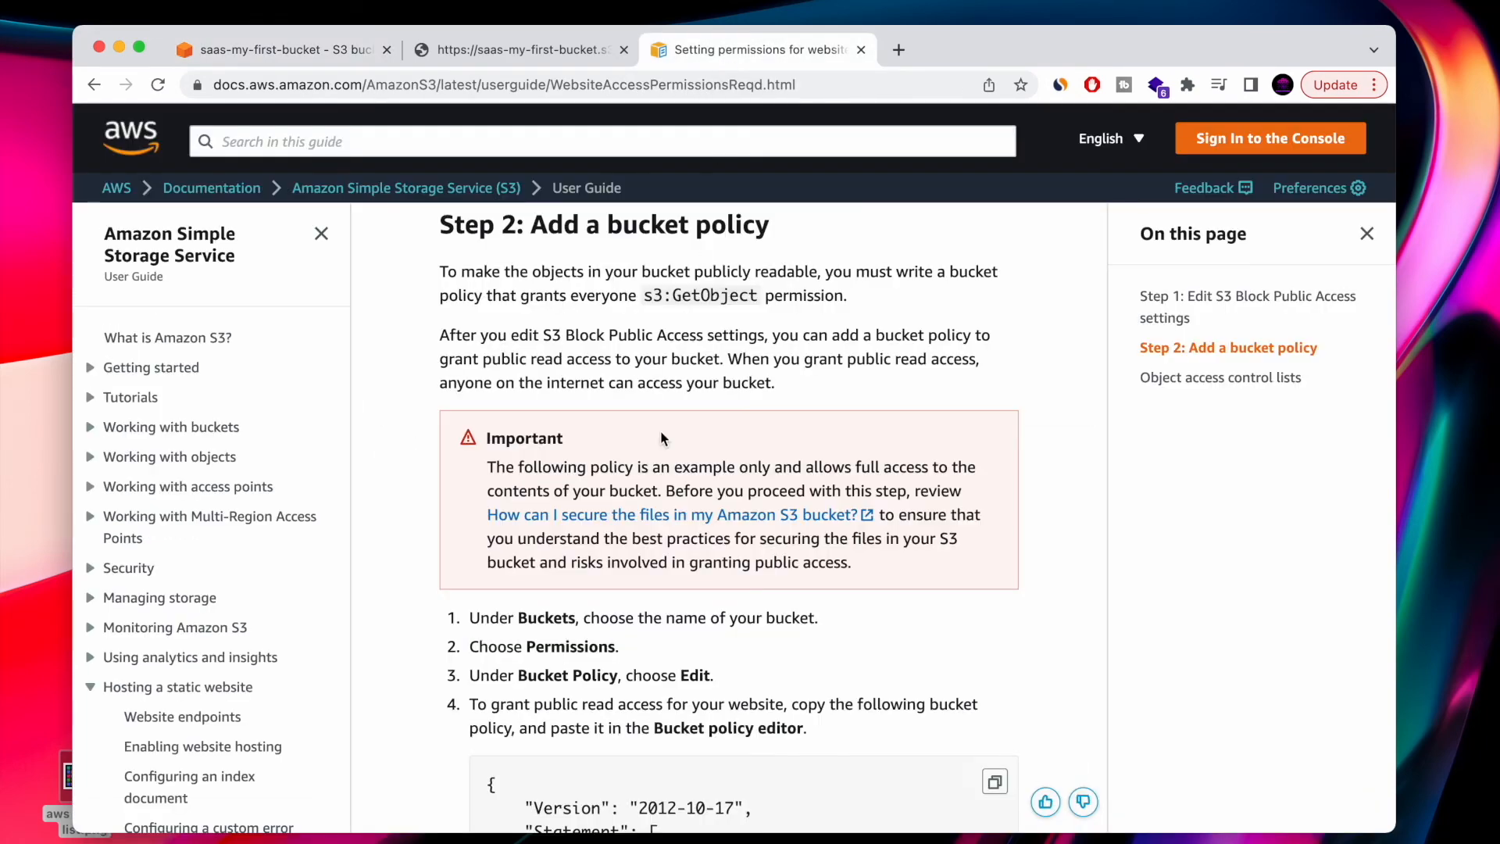
scroll(687, 497, "down", 6)
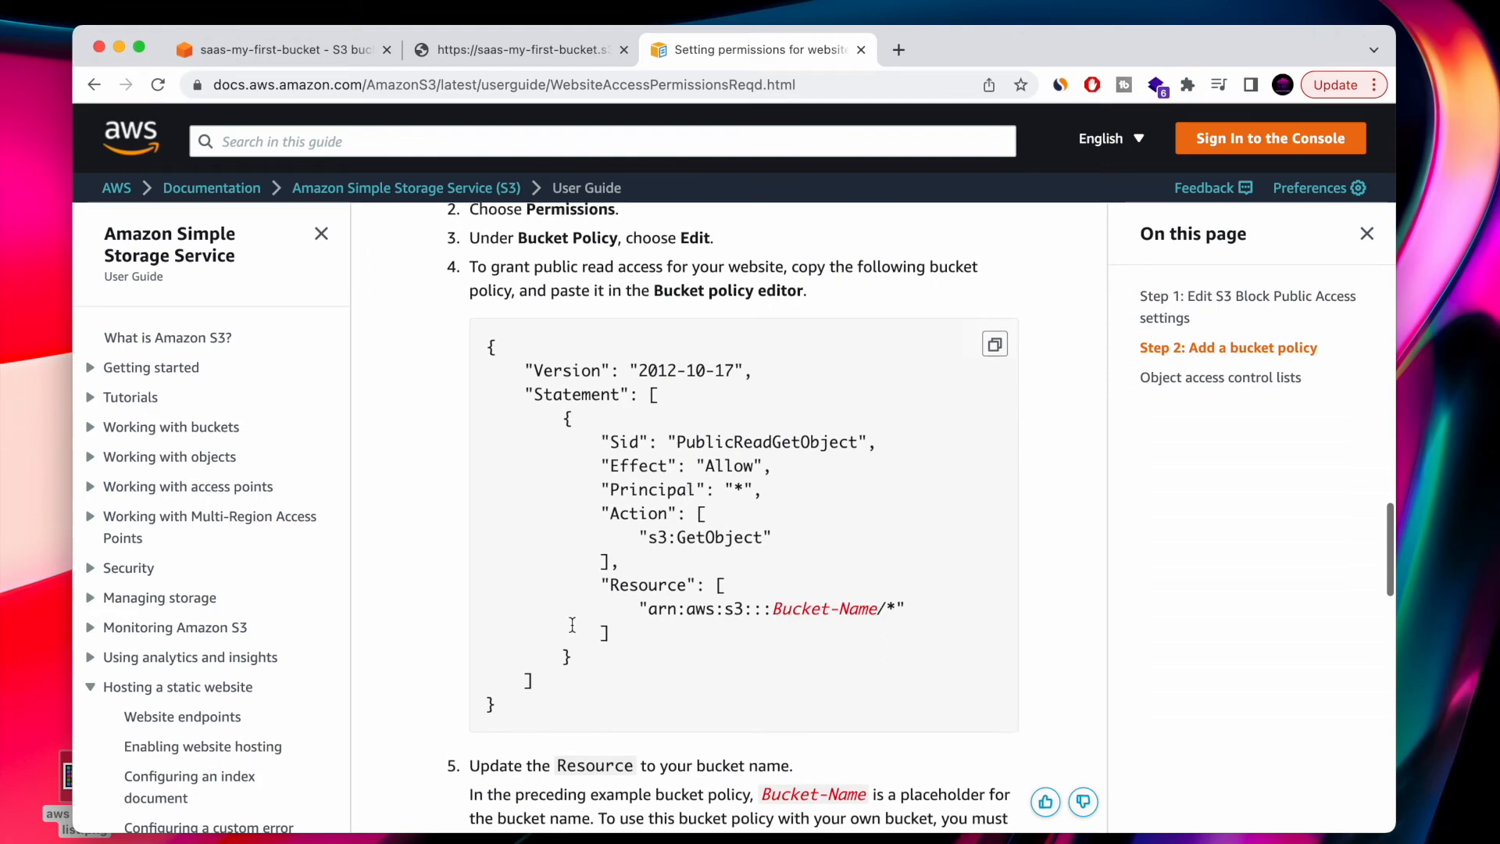
left_click_drag(508, 710, 472, 353)
key("super+c")
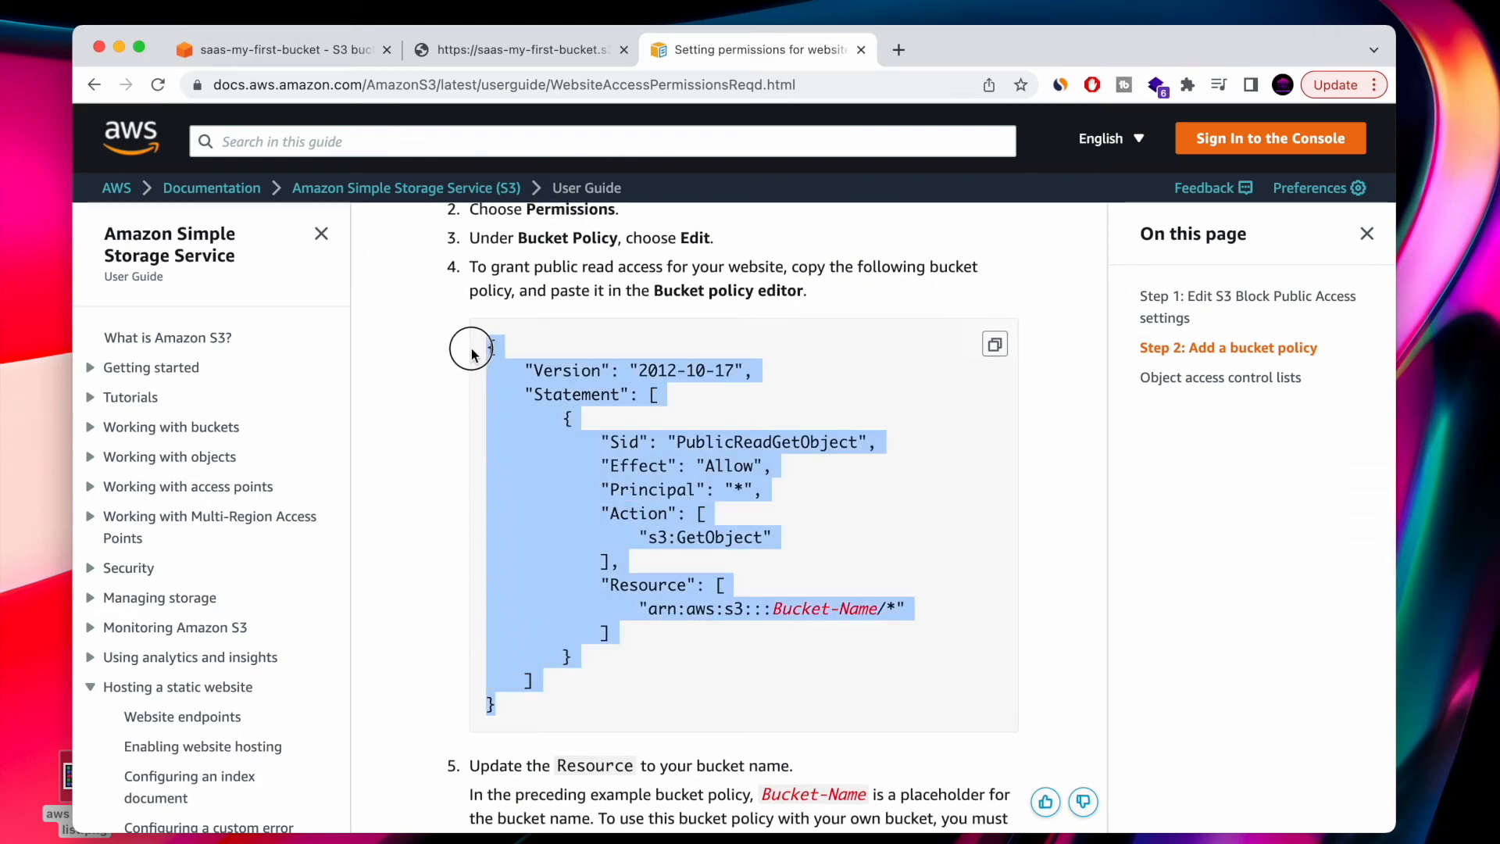
left_click(289, 50)
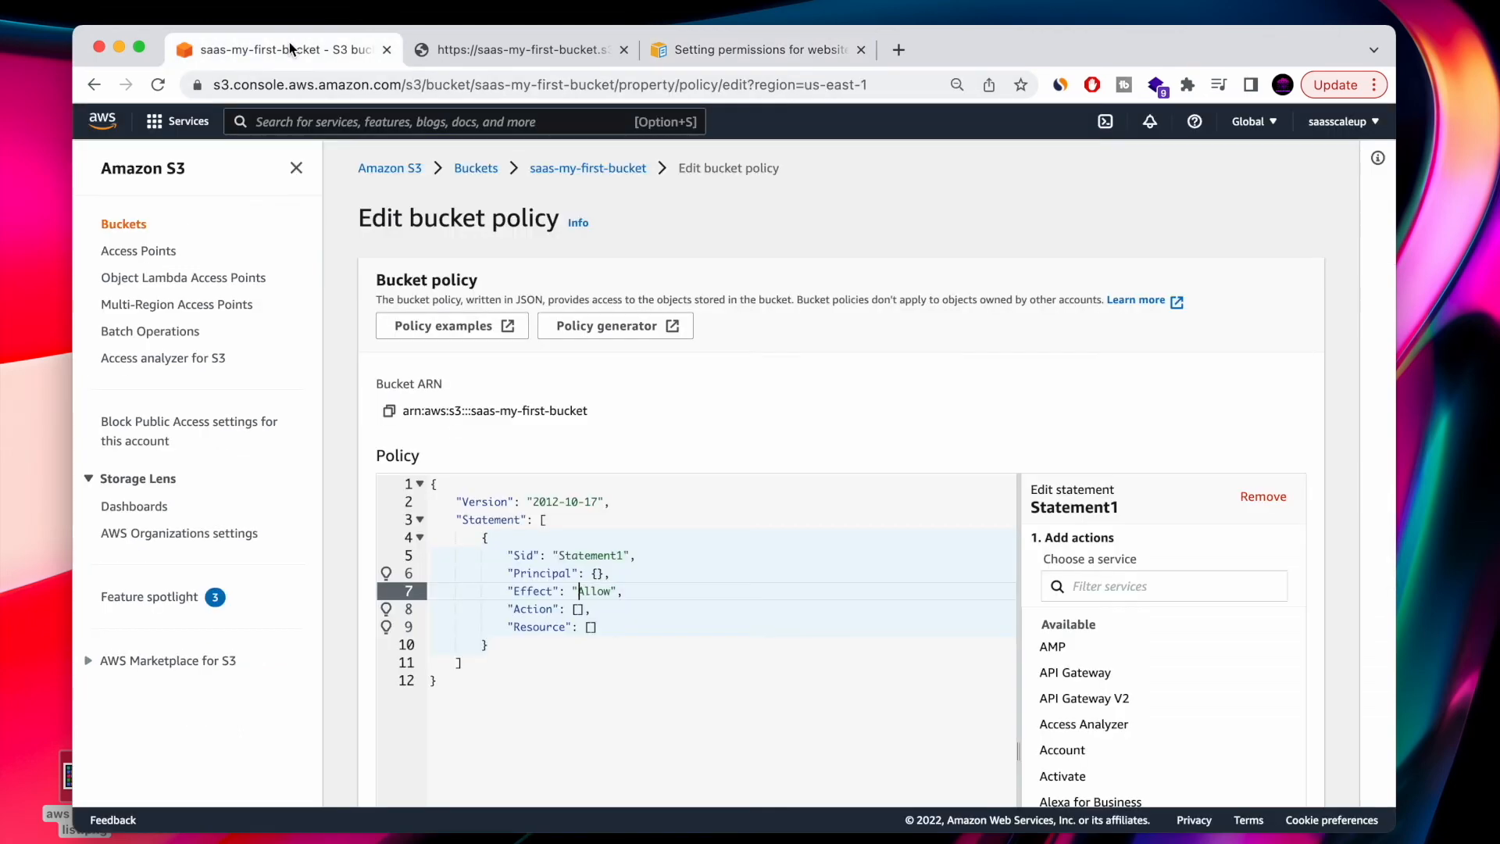
left_click(485, 687)
key("super+a")
key("super+v")
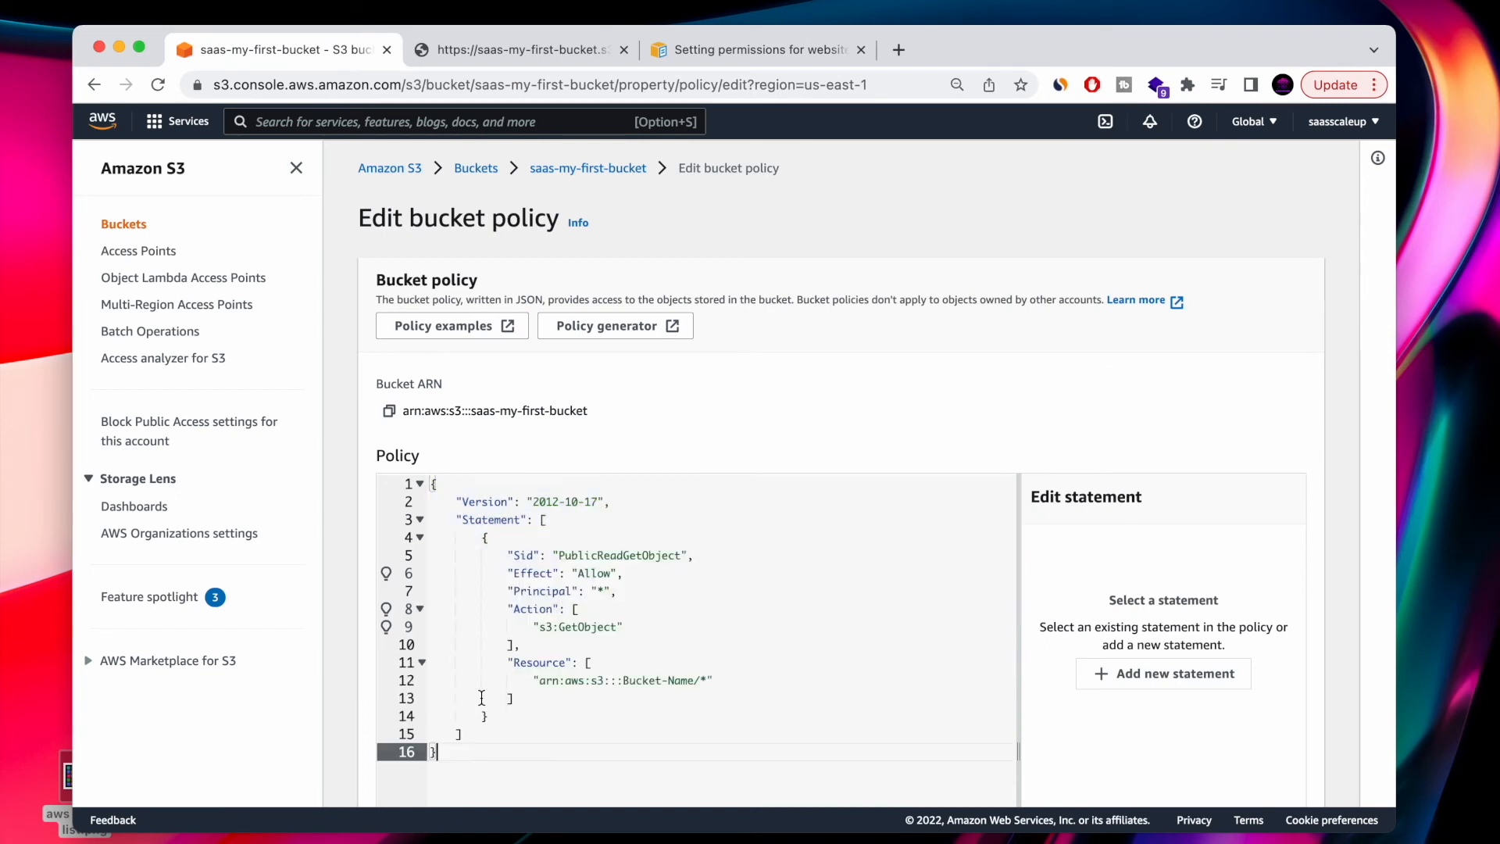
- Set the policy's Resource to "arn:aws:s3:::saas-my-first-bucket/upload/*" so it covers only the upload folder
left_click(626, 681)
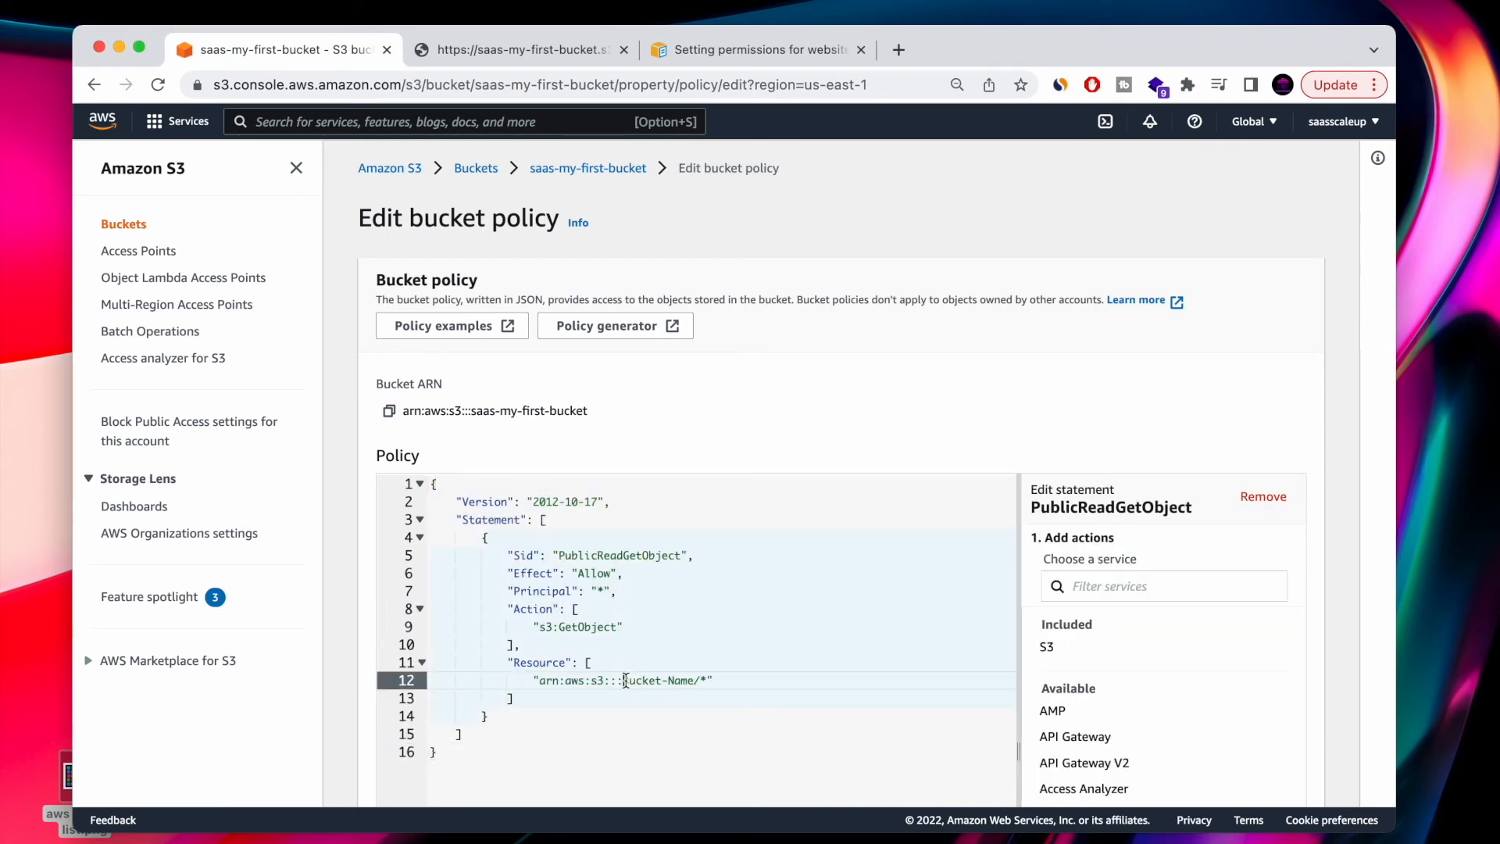
left_click_drag(624, 681, 693, 680)
type("saas")
type("upload")
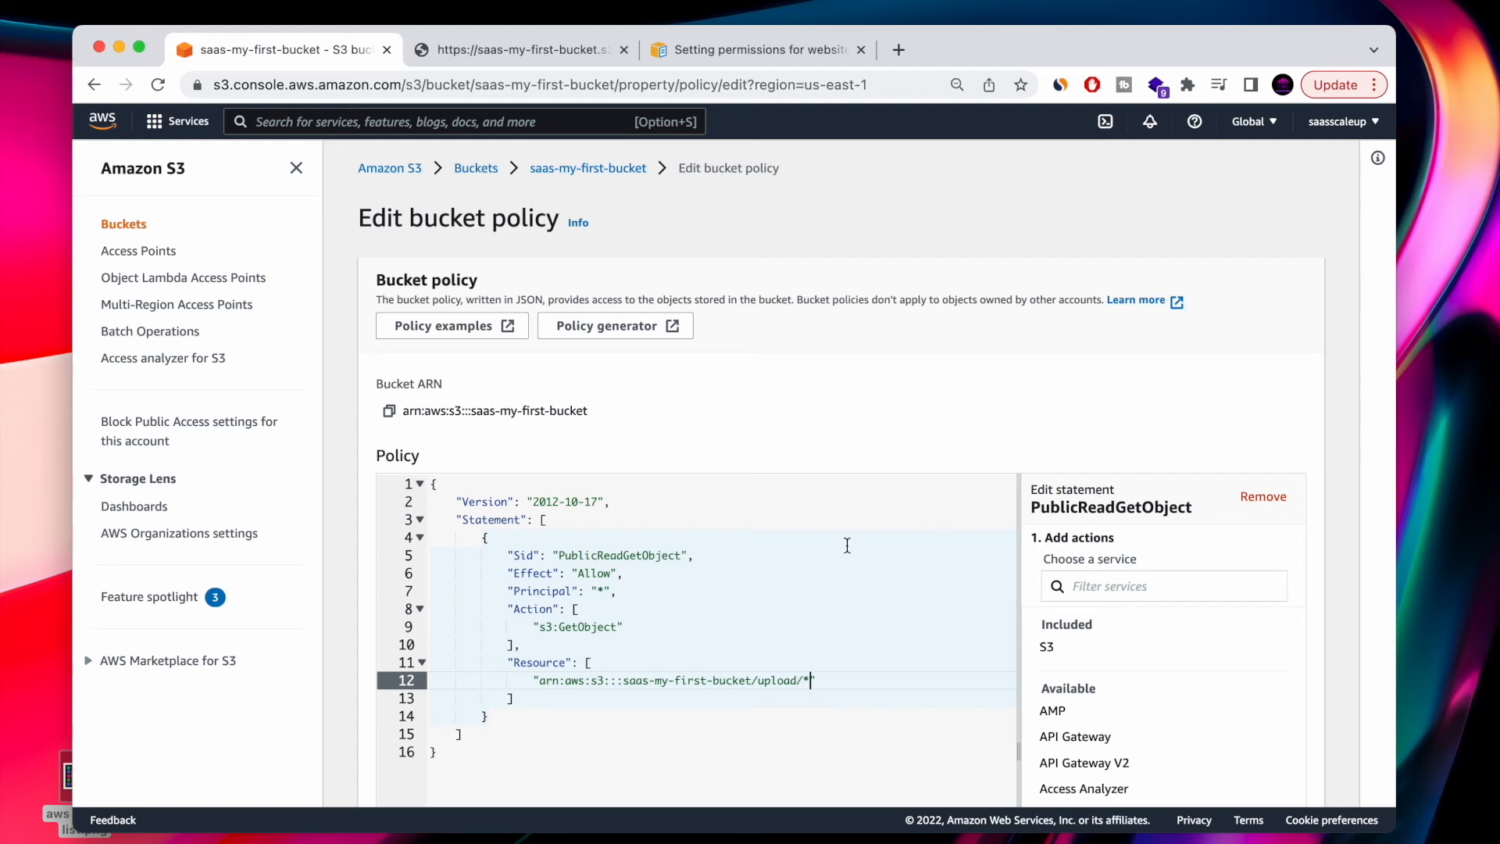
type("/*")
- Review the s3:GetObject action in the policy and save the bucket policy changes
scroll(793, 600, "down", 5)
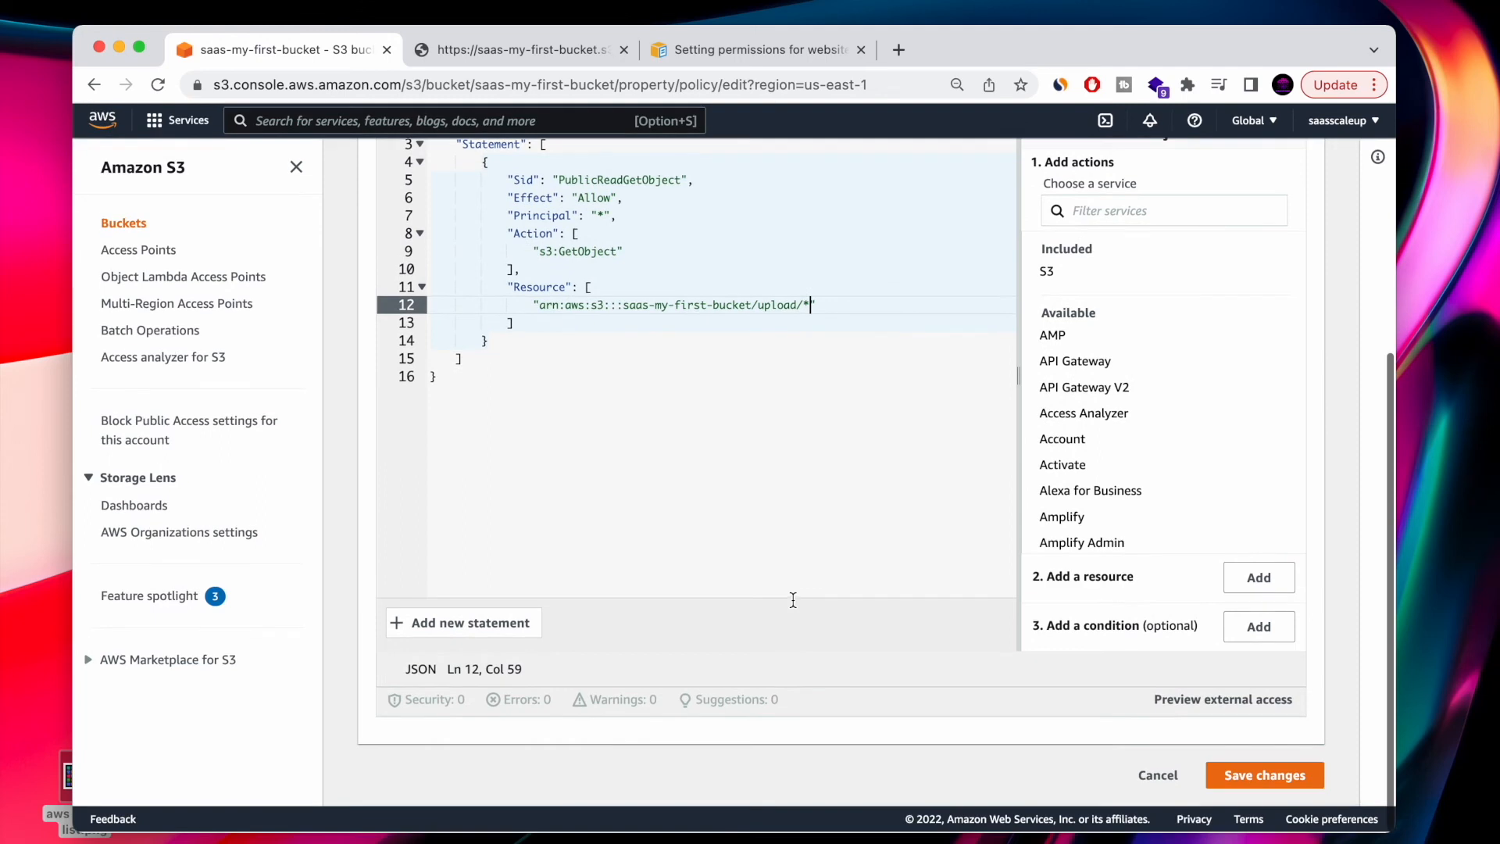
scroll(666, 416, "up", 2)
left_click_drag(630, 336, 535, 330)
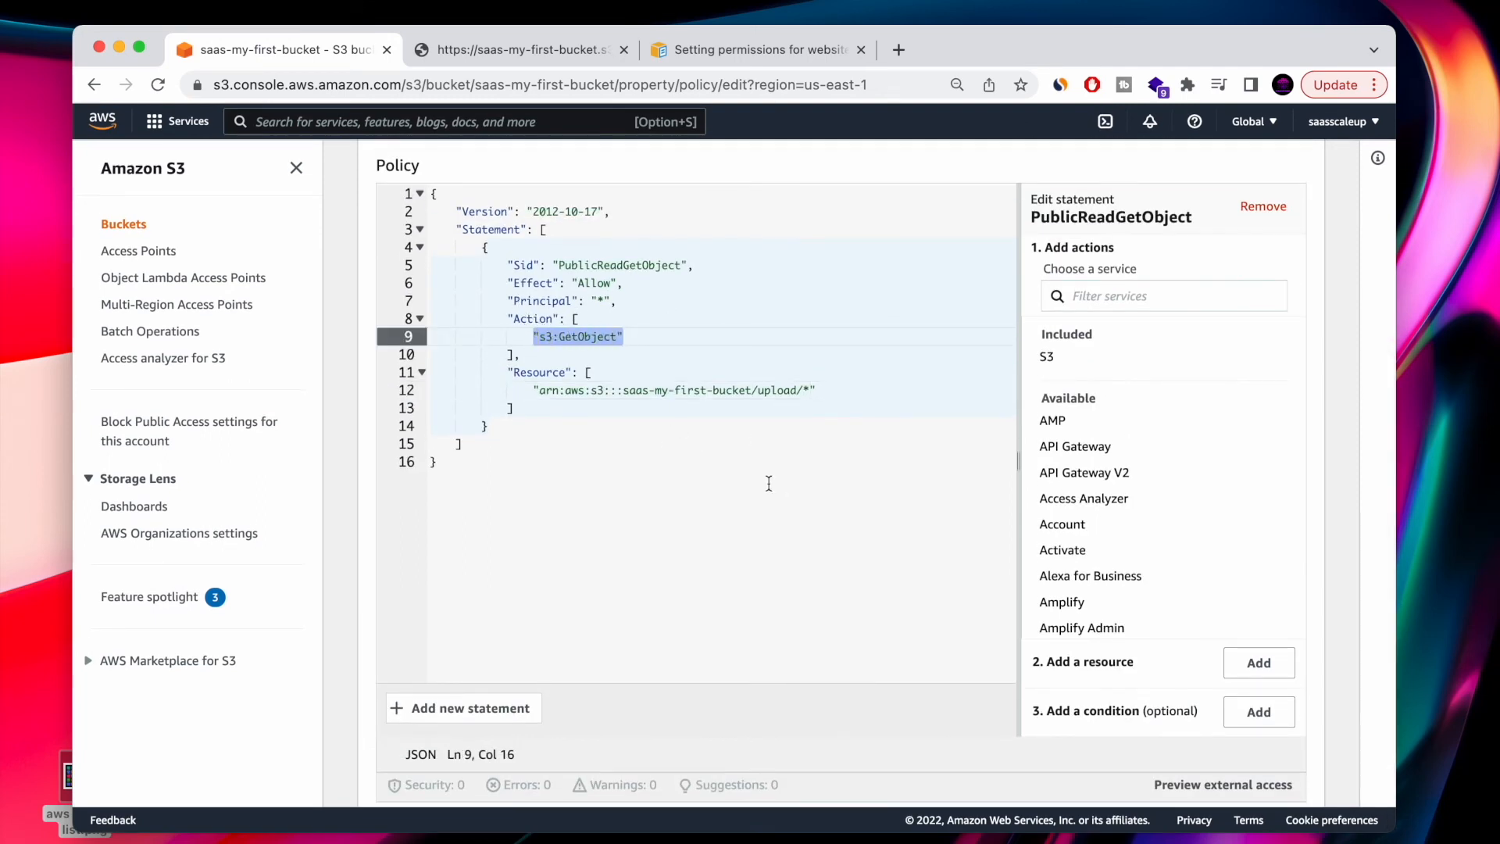
scroll(769, 483, "down", 2)
left_click(1282, 770)
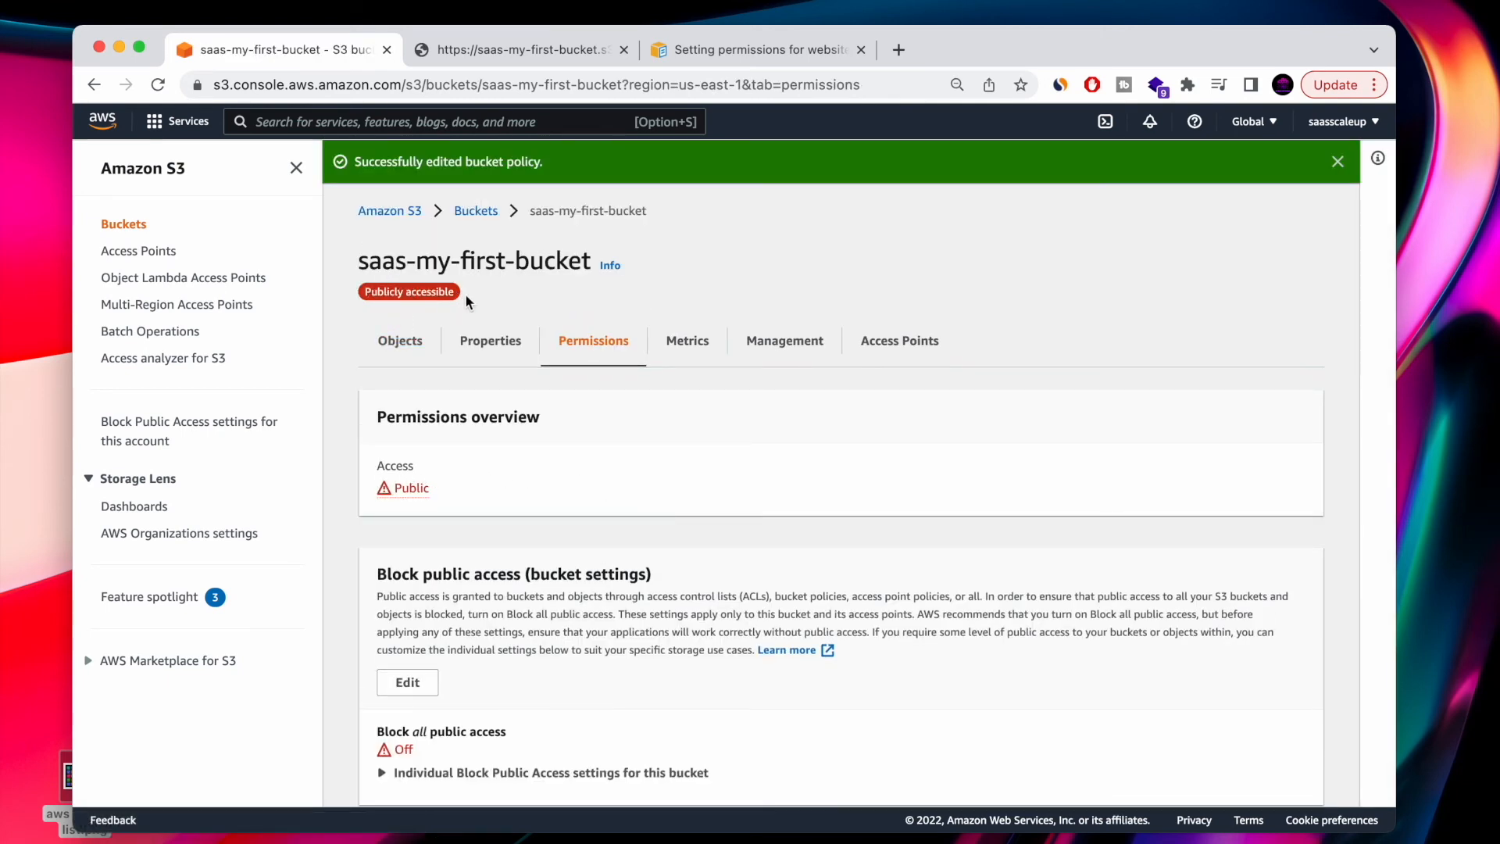
- Close the old URL tab, test the Object URL of aws services list.png from the bucket's root in a new tab and return to the console
left_click(464, 223)
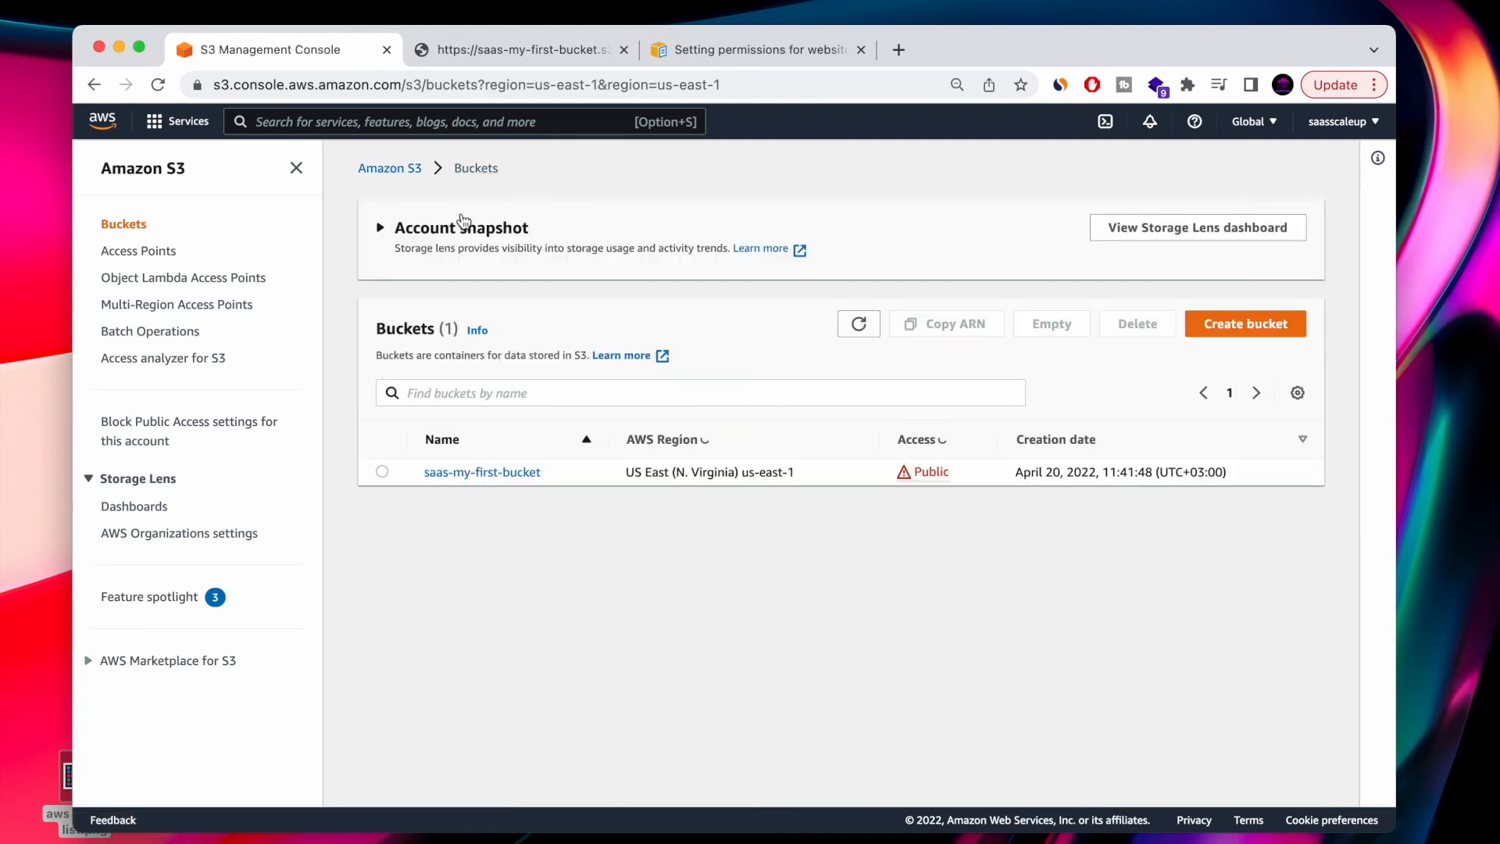
left_click(624, 51)
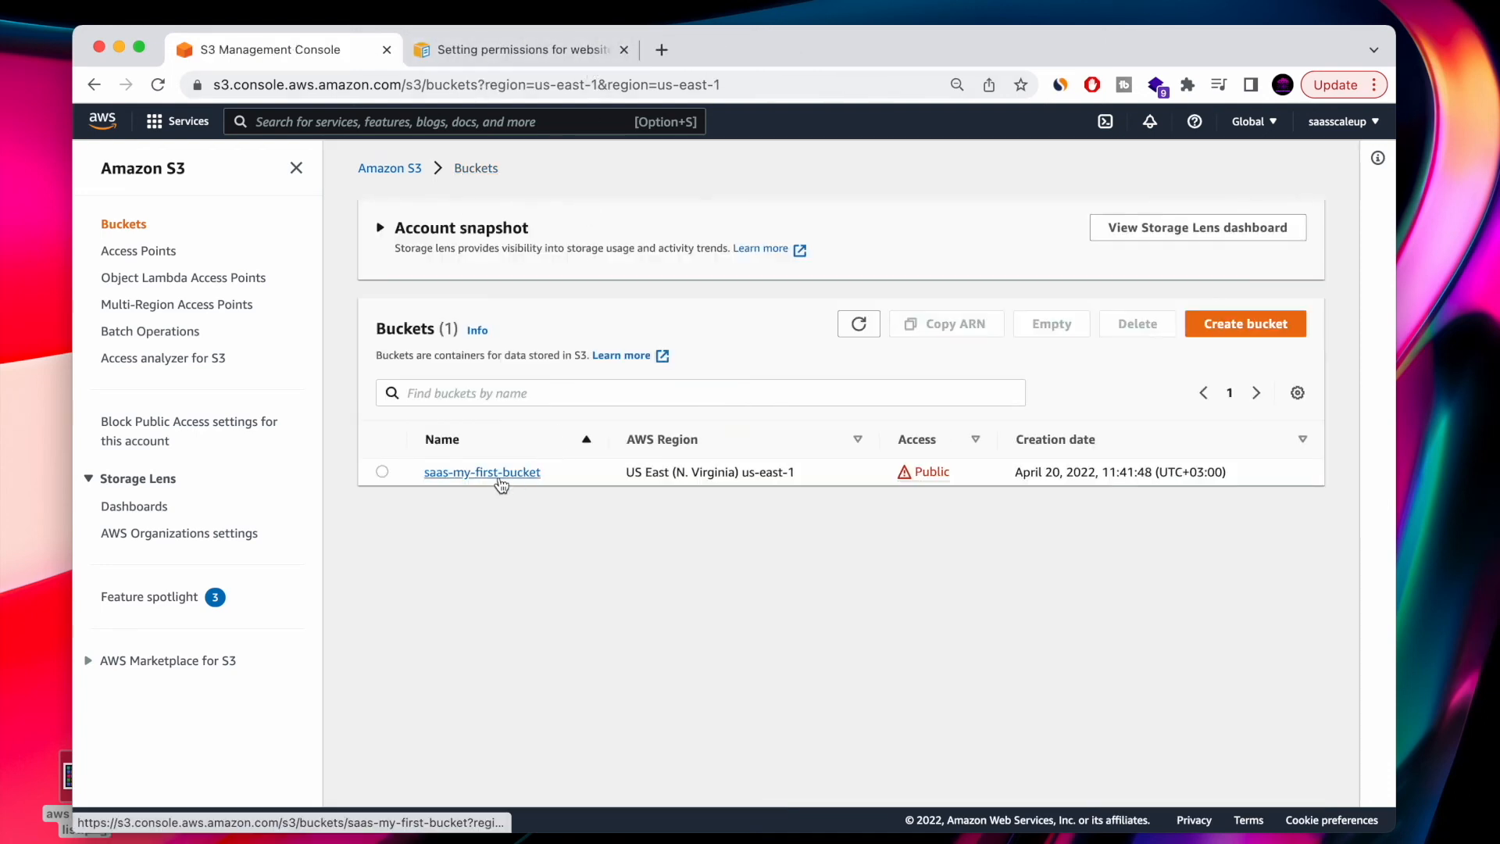
left_click(500, 475)
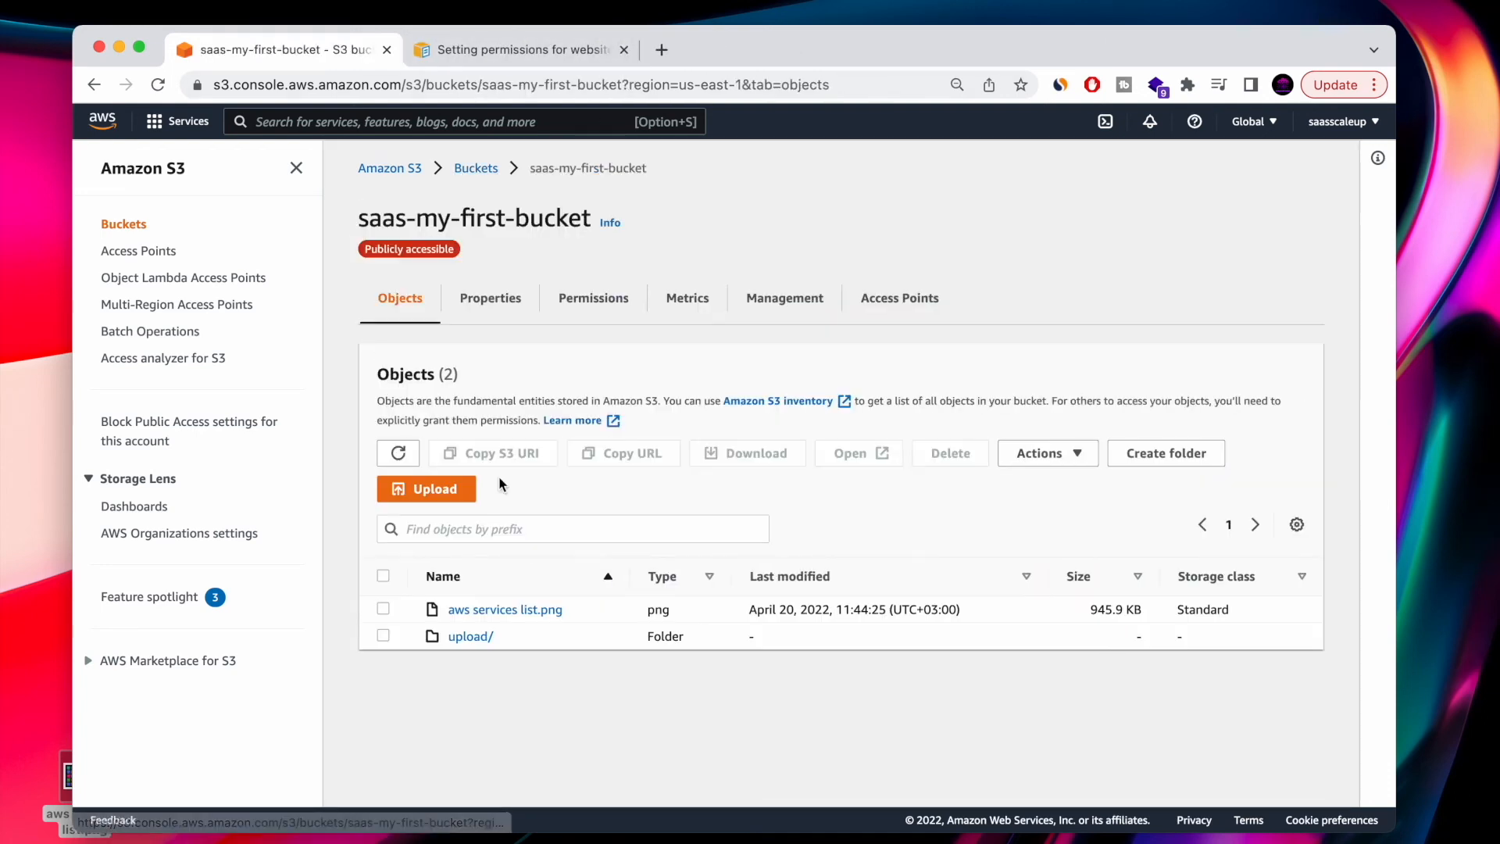
left_click(486, 616)
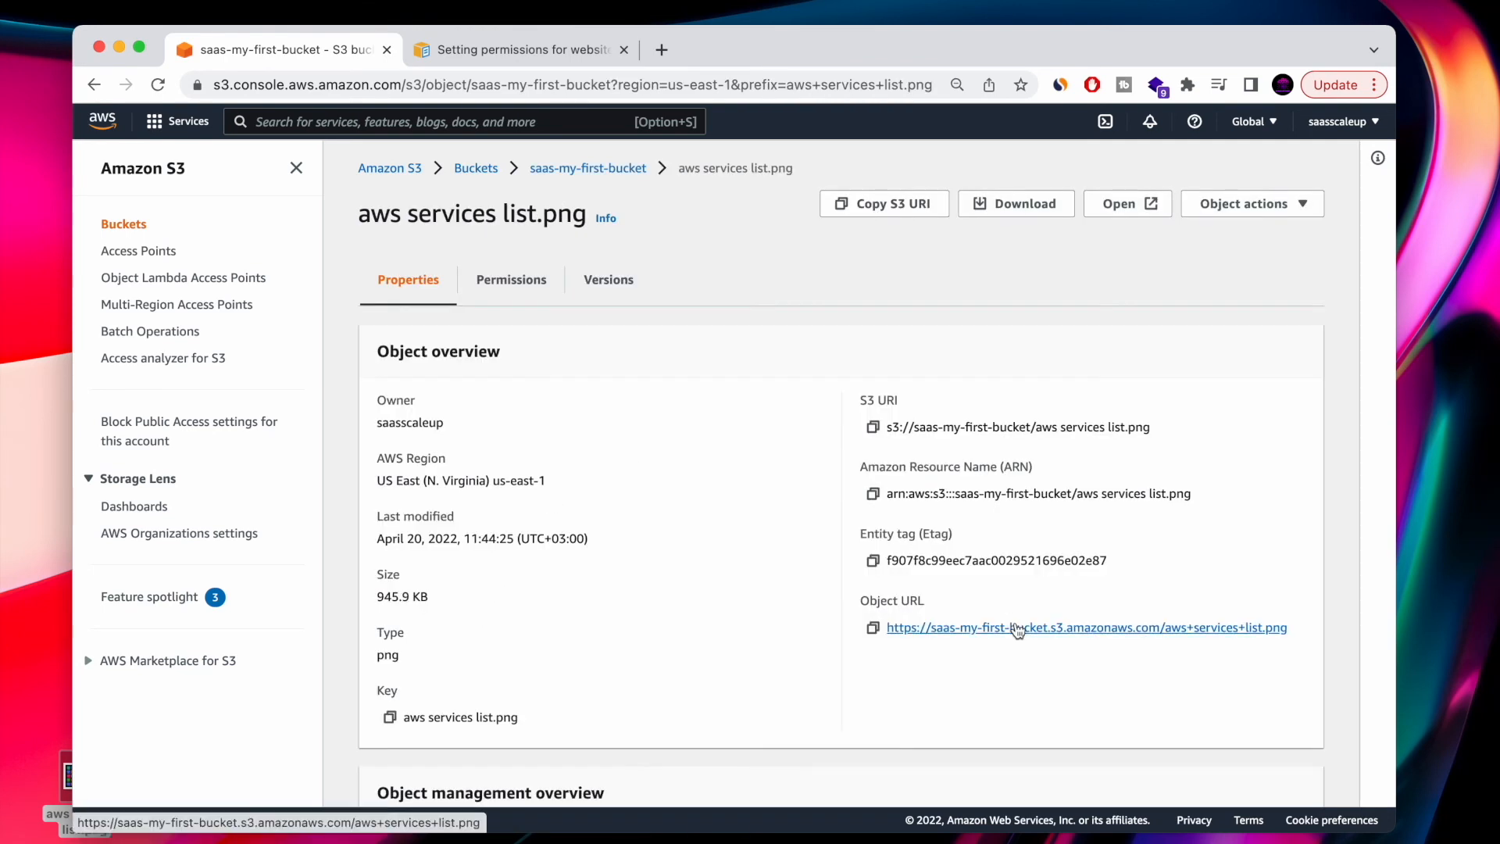
right_click(991, 630)
left_click(913, 556)
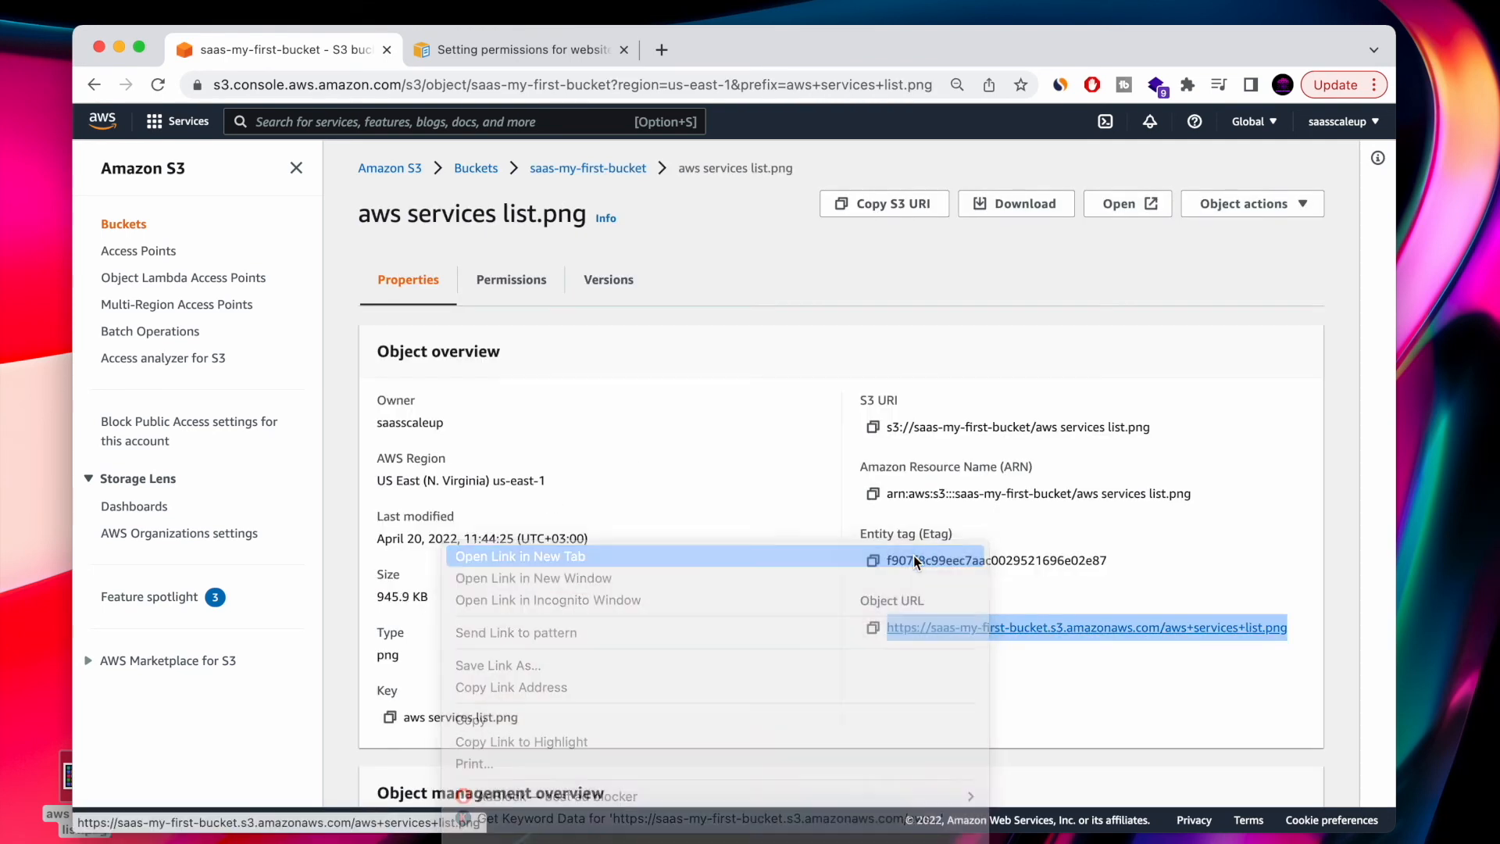
left_click(480, 56)
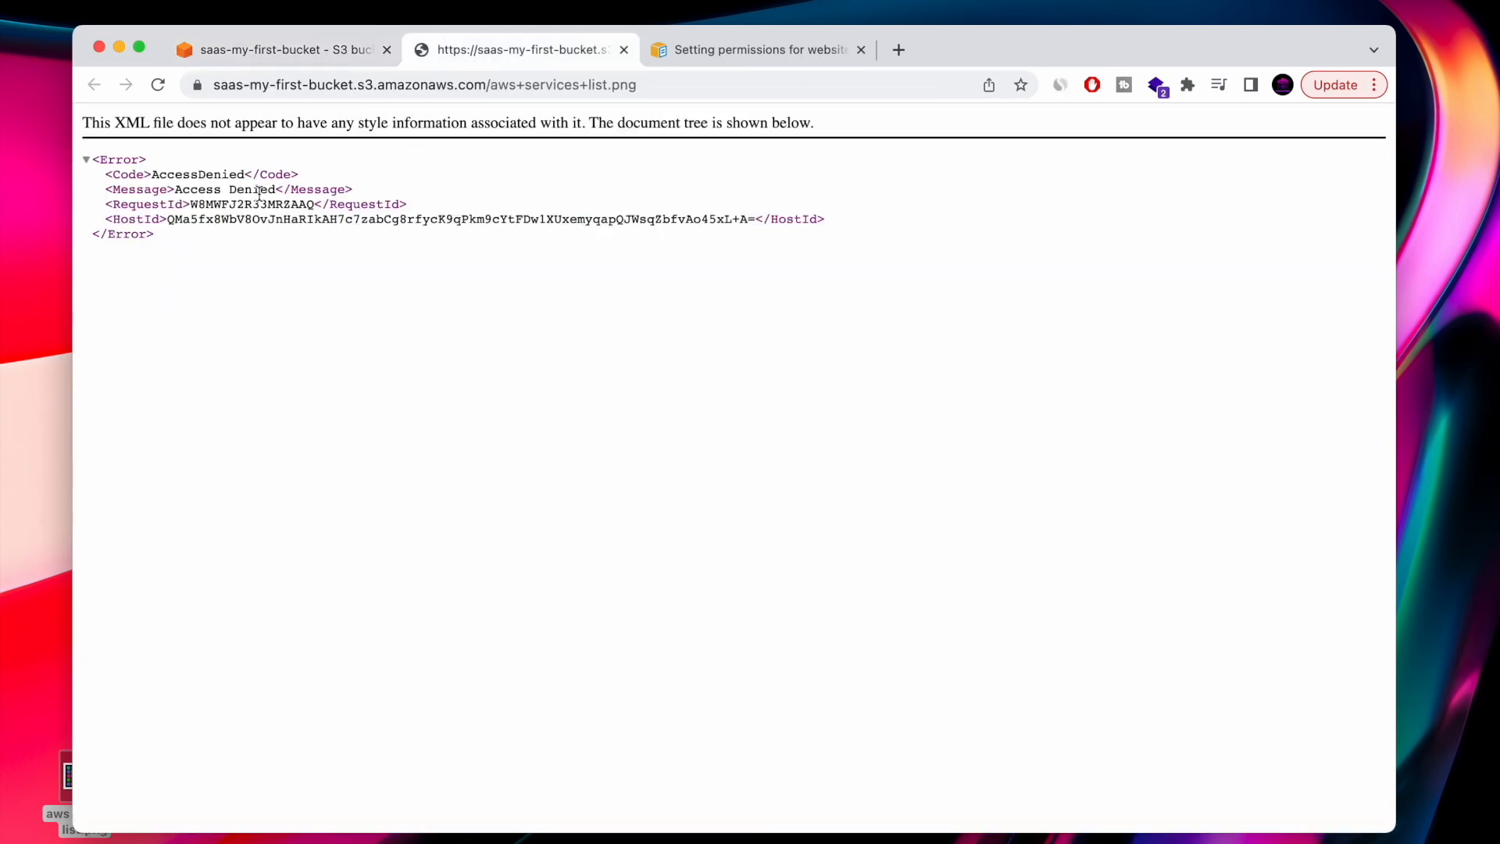
left_click(326, 46)
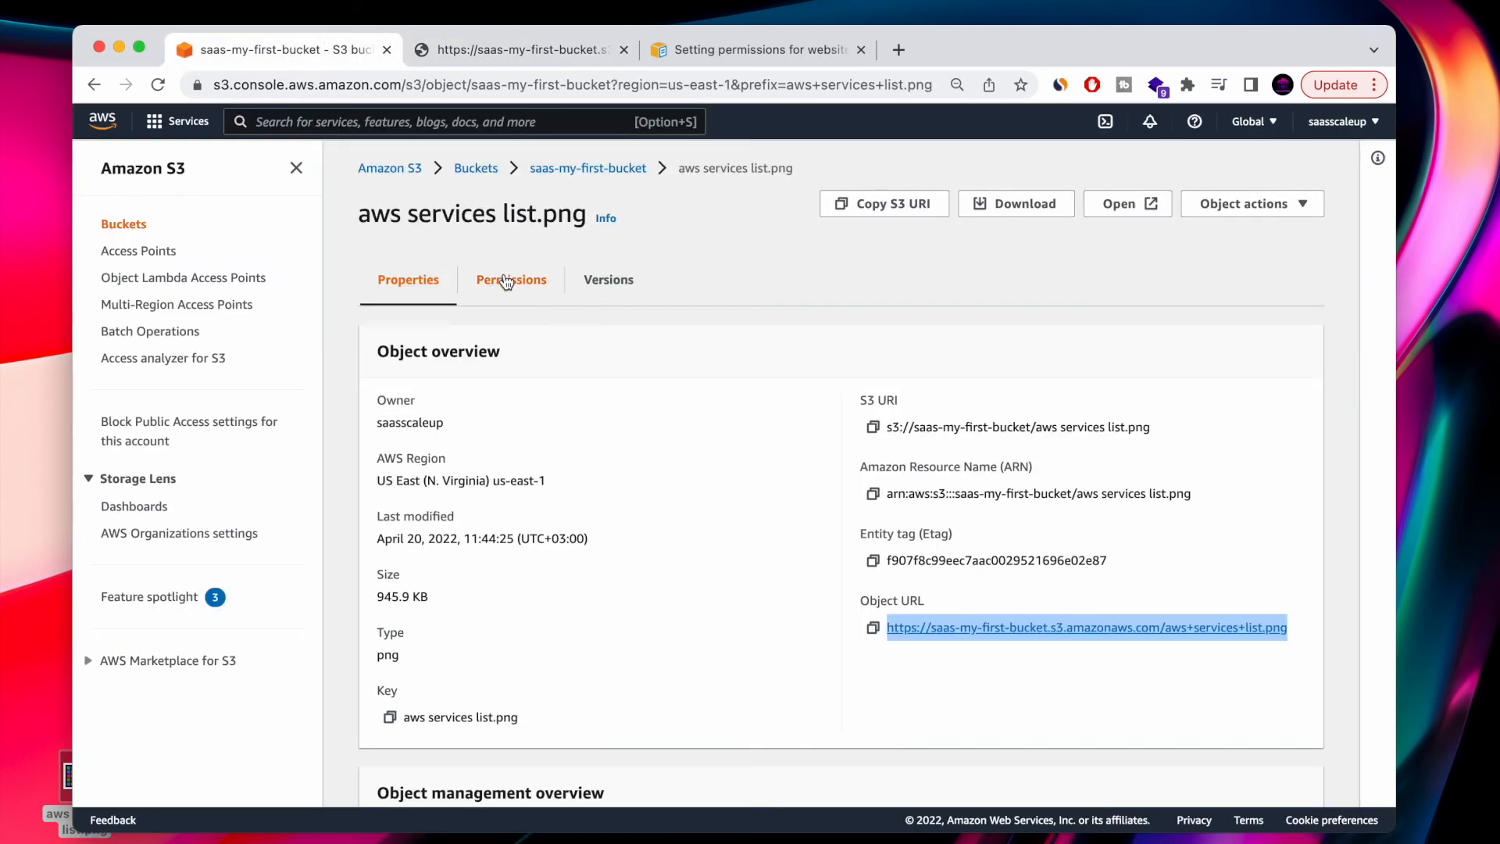
- Test the Object URL of man.jpg from the bucket's upload folder in a new tab
left_click(588, 170)
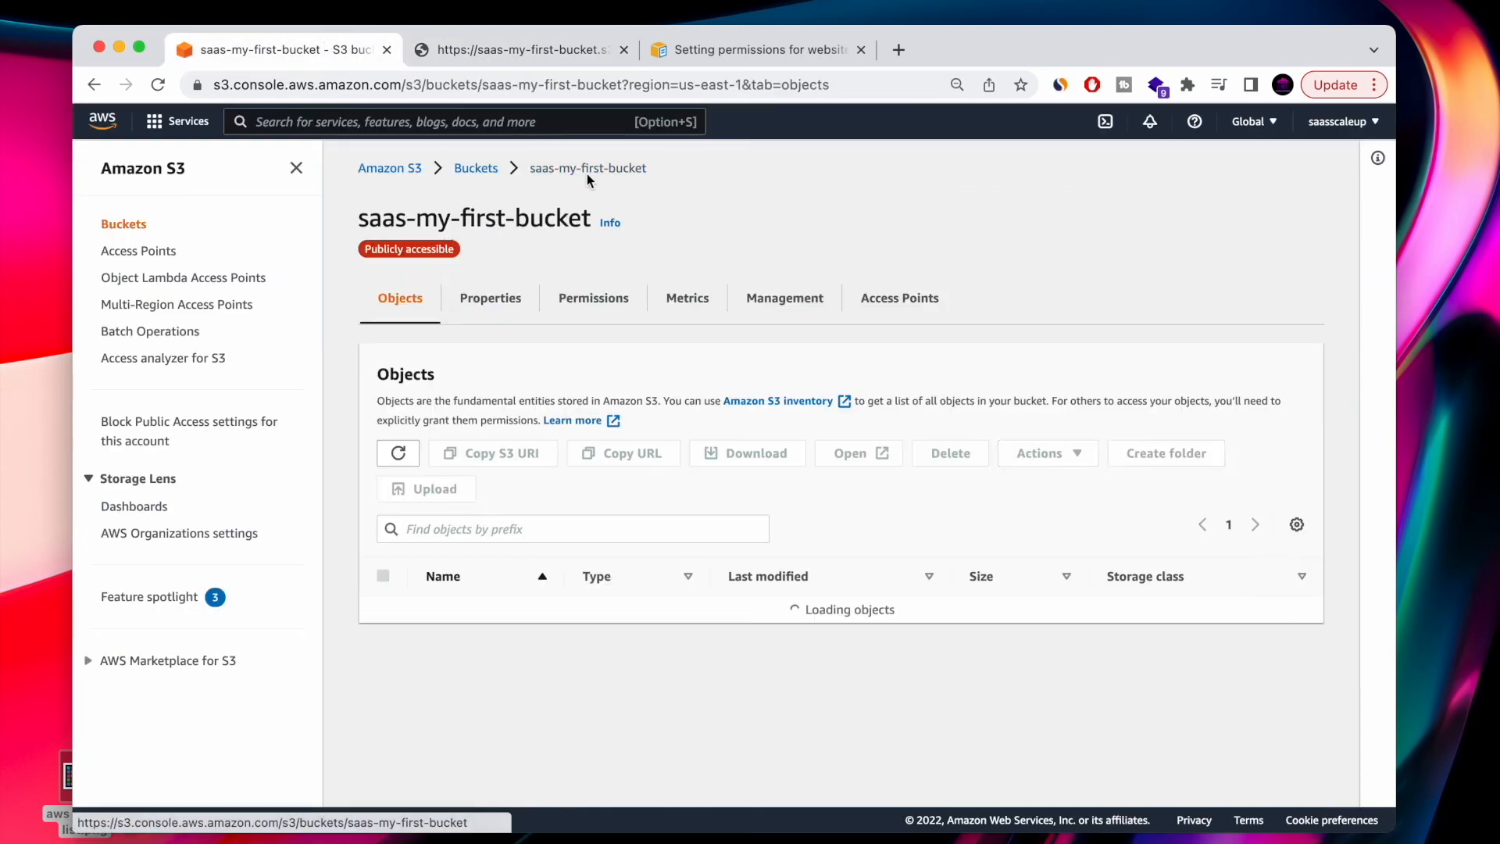
left_click(471, 637)
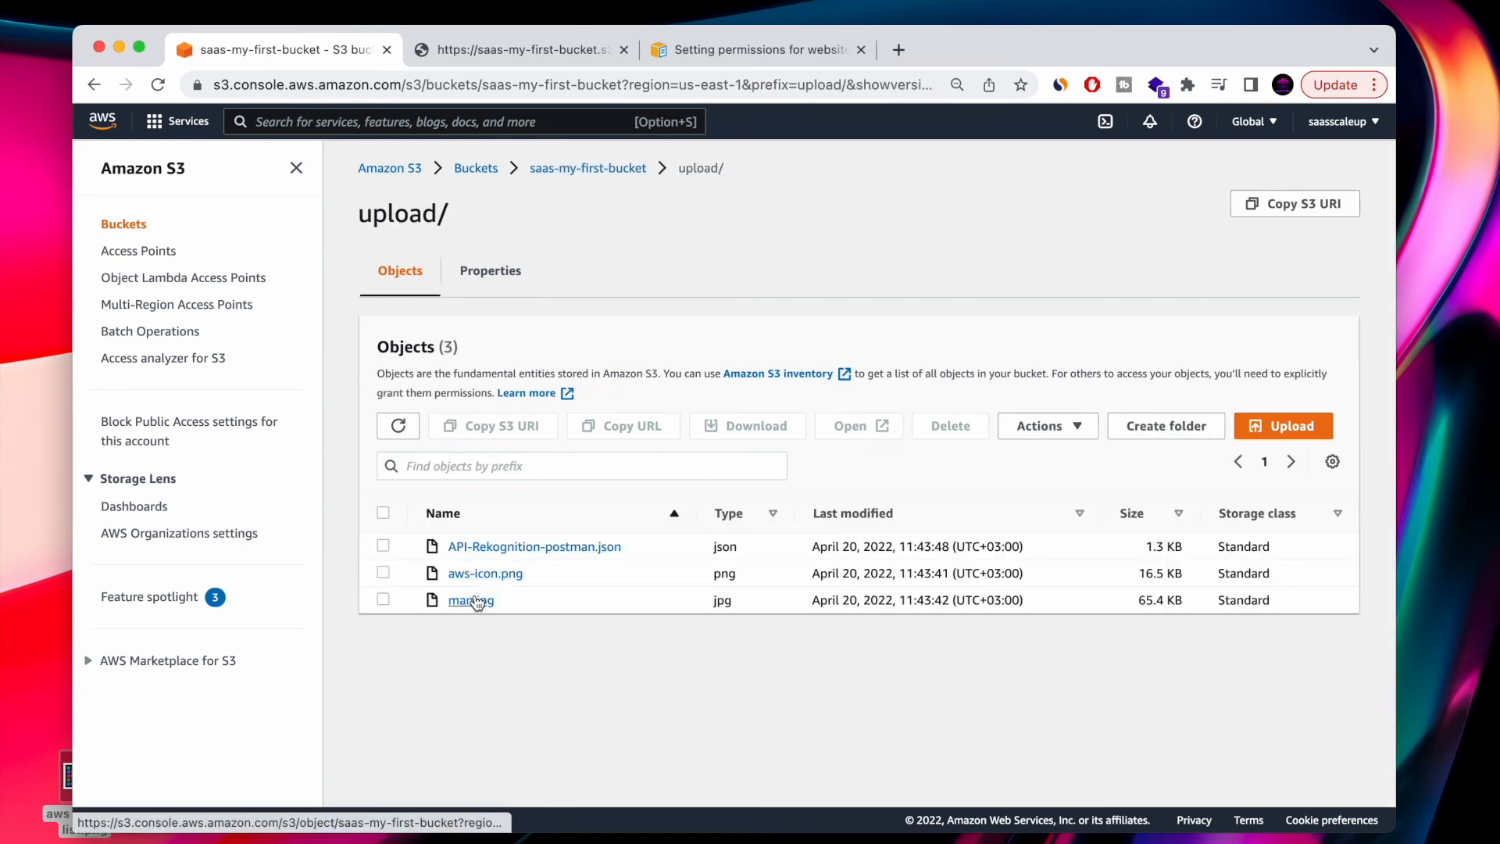
left_click(471, 600)
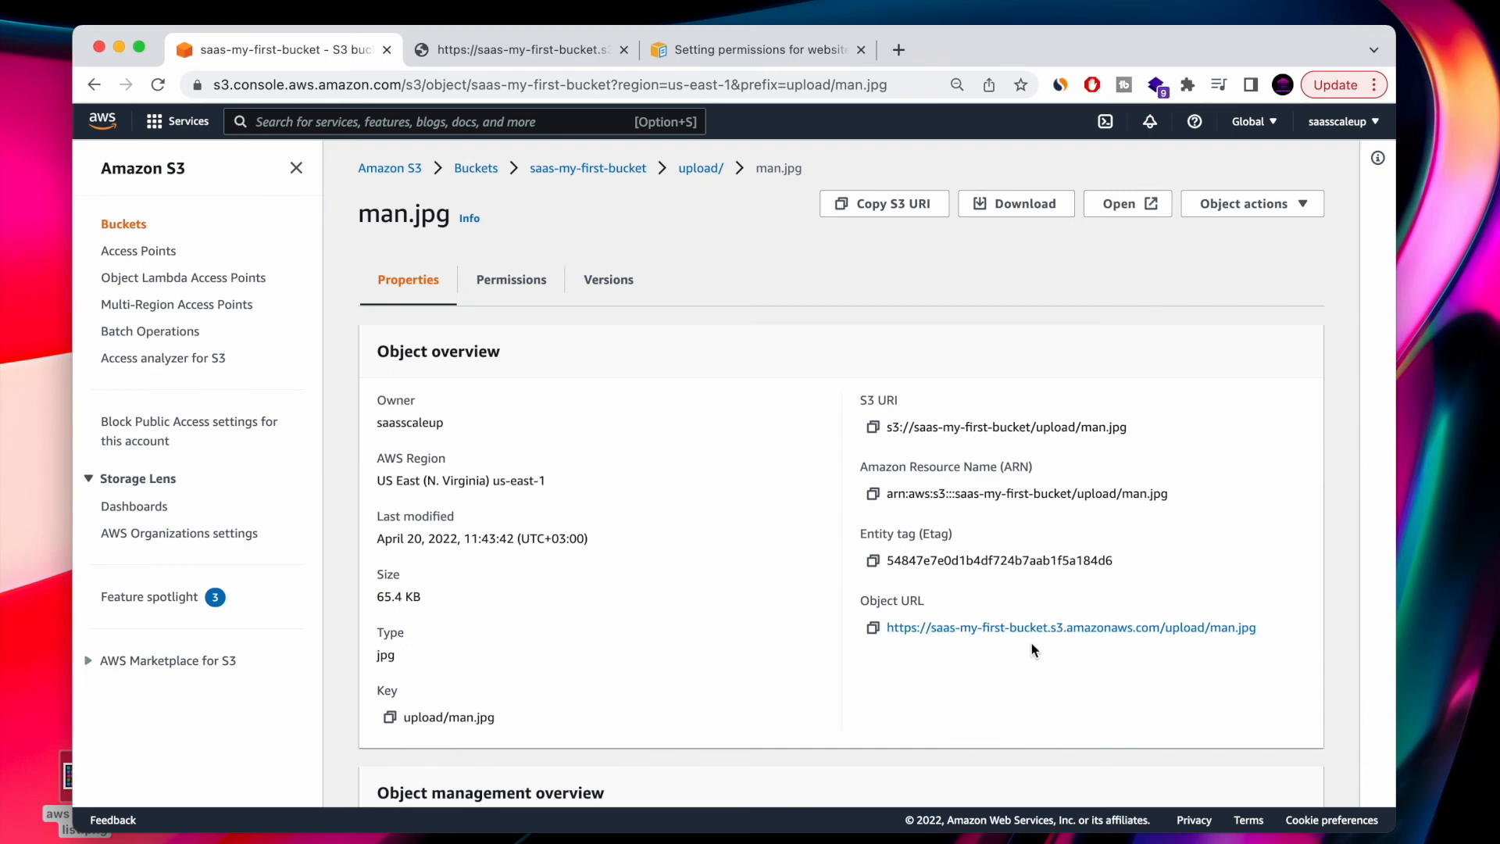
right_click(1022, 630)
left_click(903, 551)
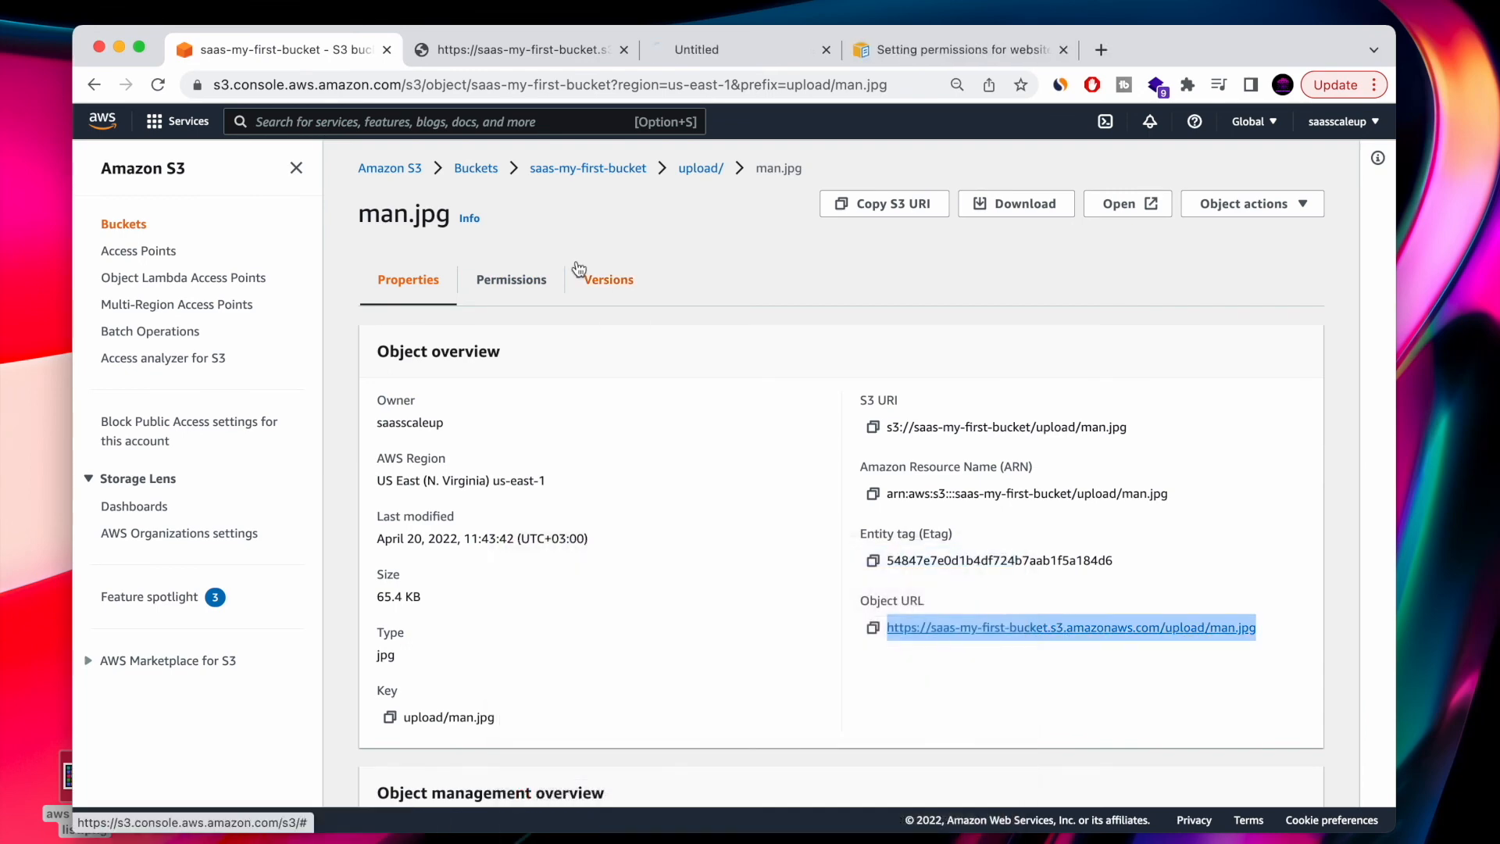
left_click(734, 54)
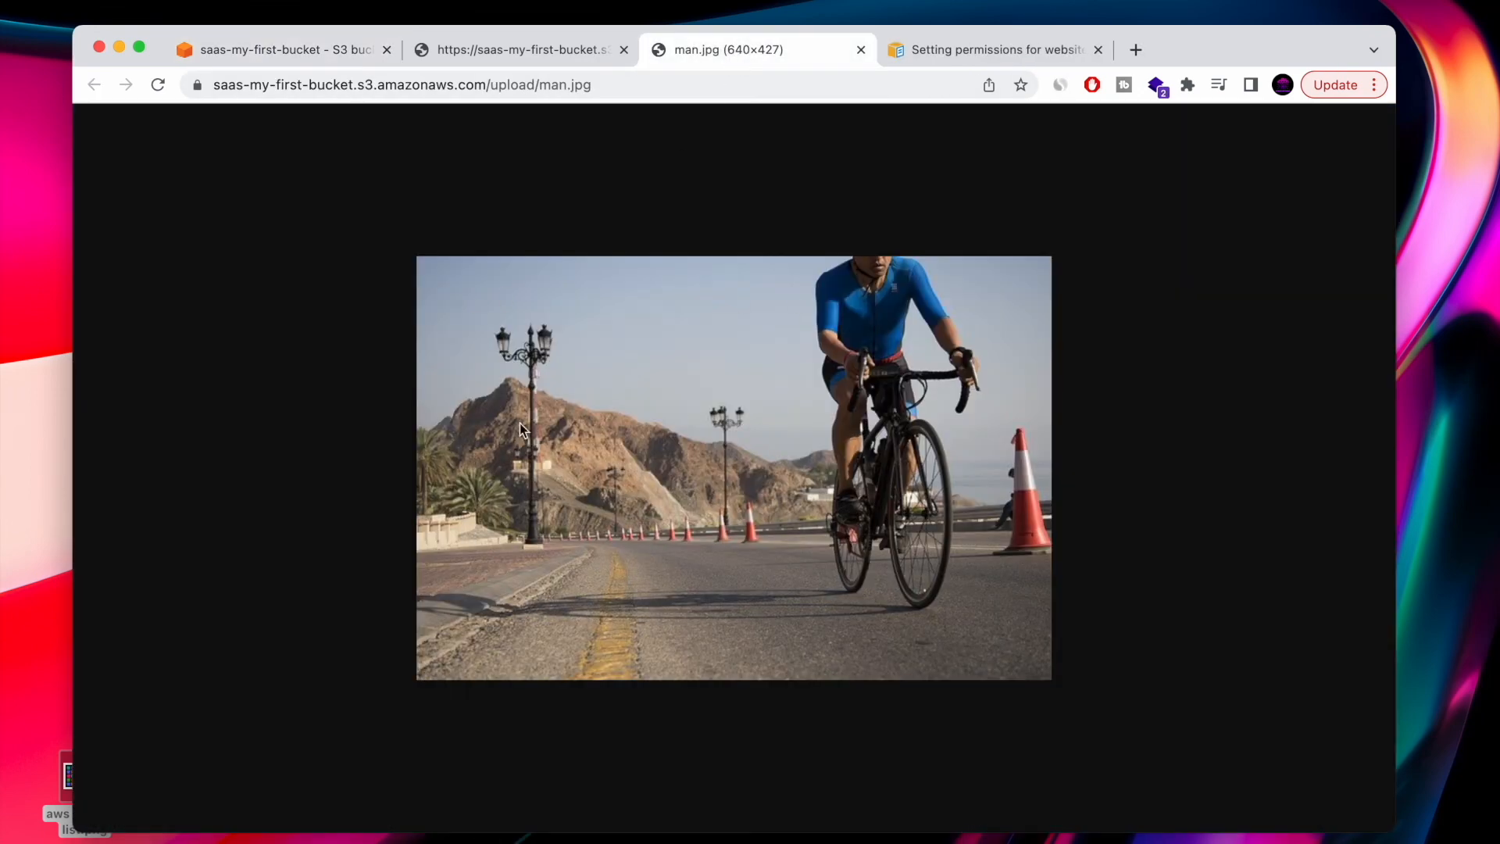
- Compare the man.jpg page with the aws services list.png page, close the man.jpg tab and return to the console
left_click(536, 52)
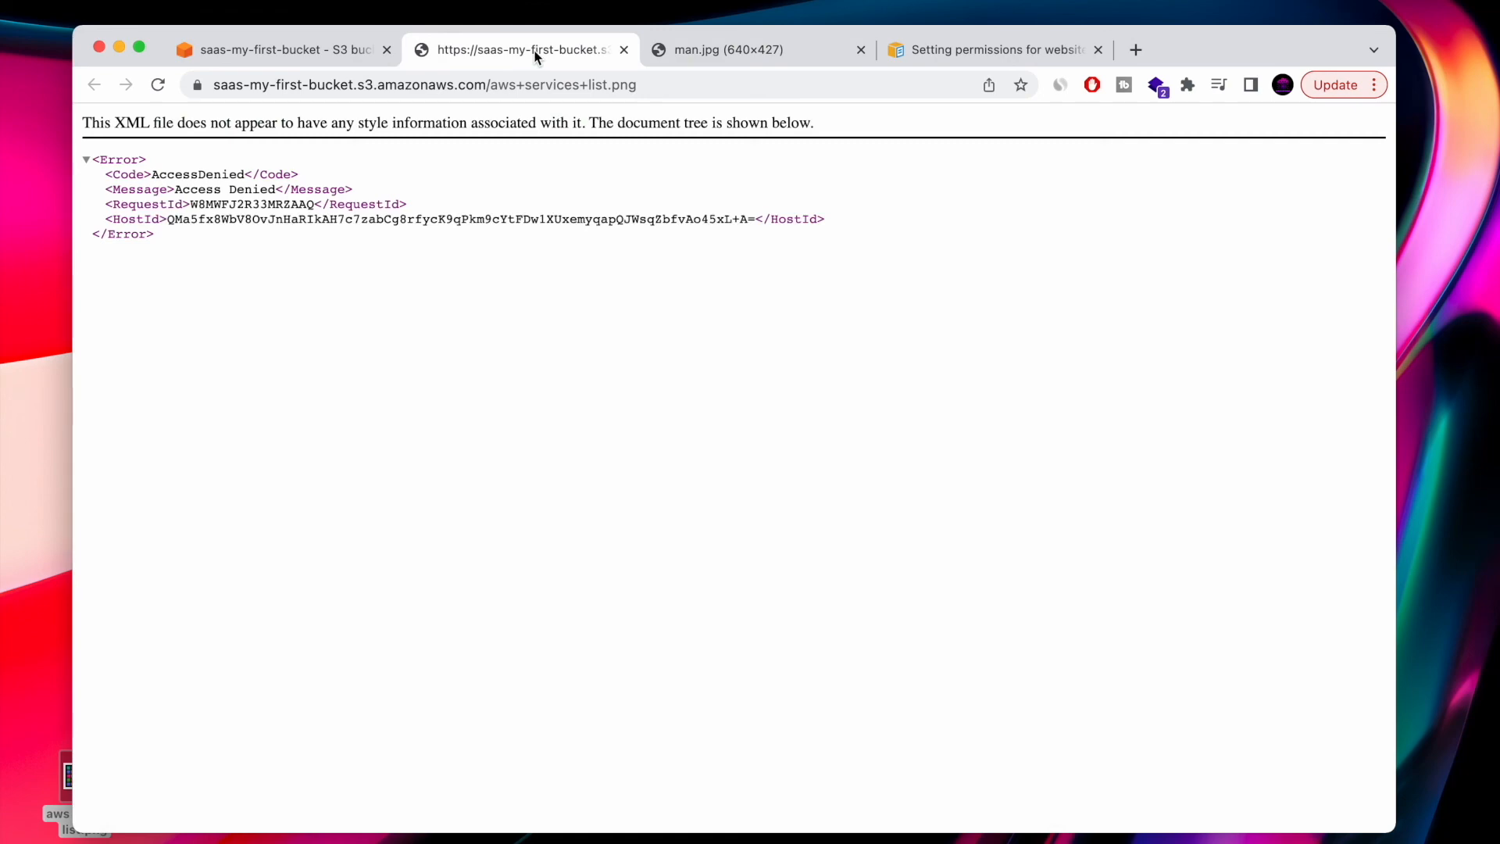
left_click(732, 56)
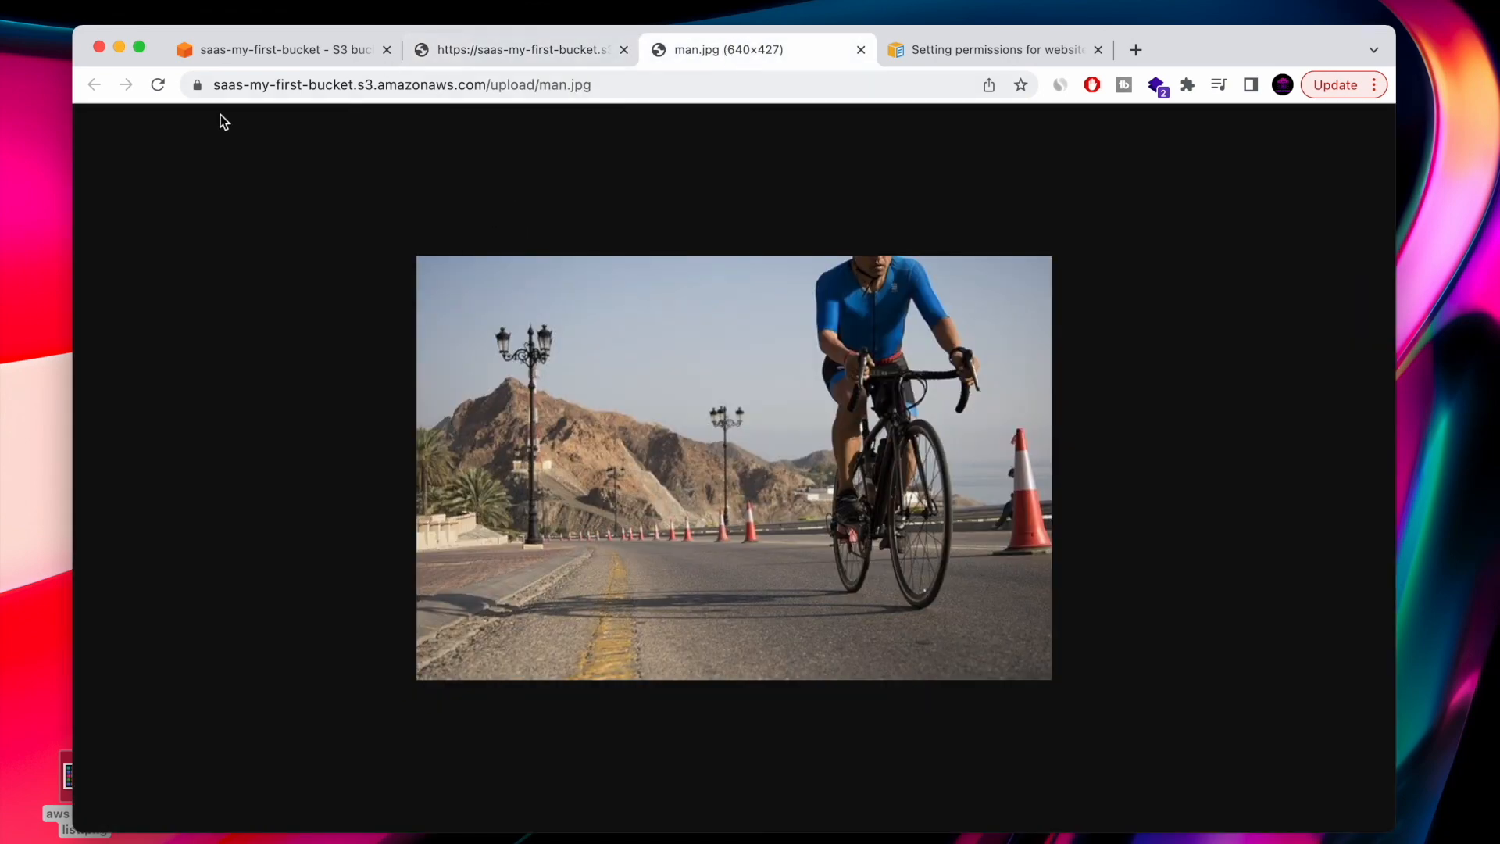
left_click(861, 50)
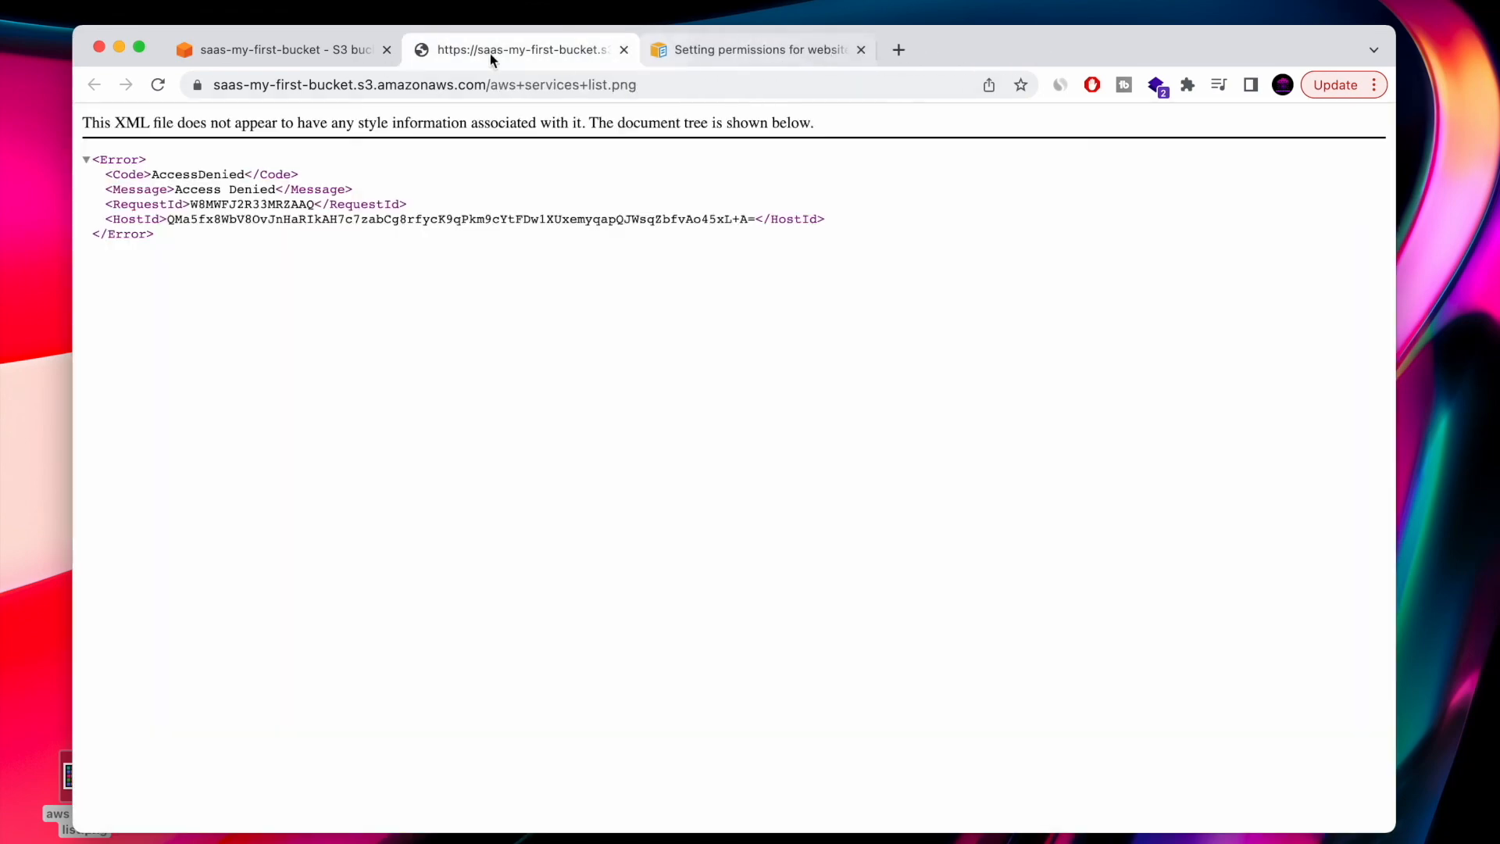
left_click(281, 52)
- Test the Object URL of API-Rekognition-postman.json from the upload folder in a new tab, look through the file, close it and return to the console
left_click(693, 169)
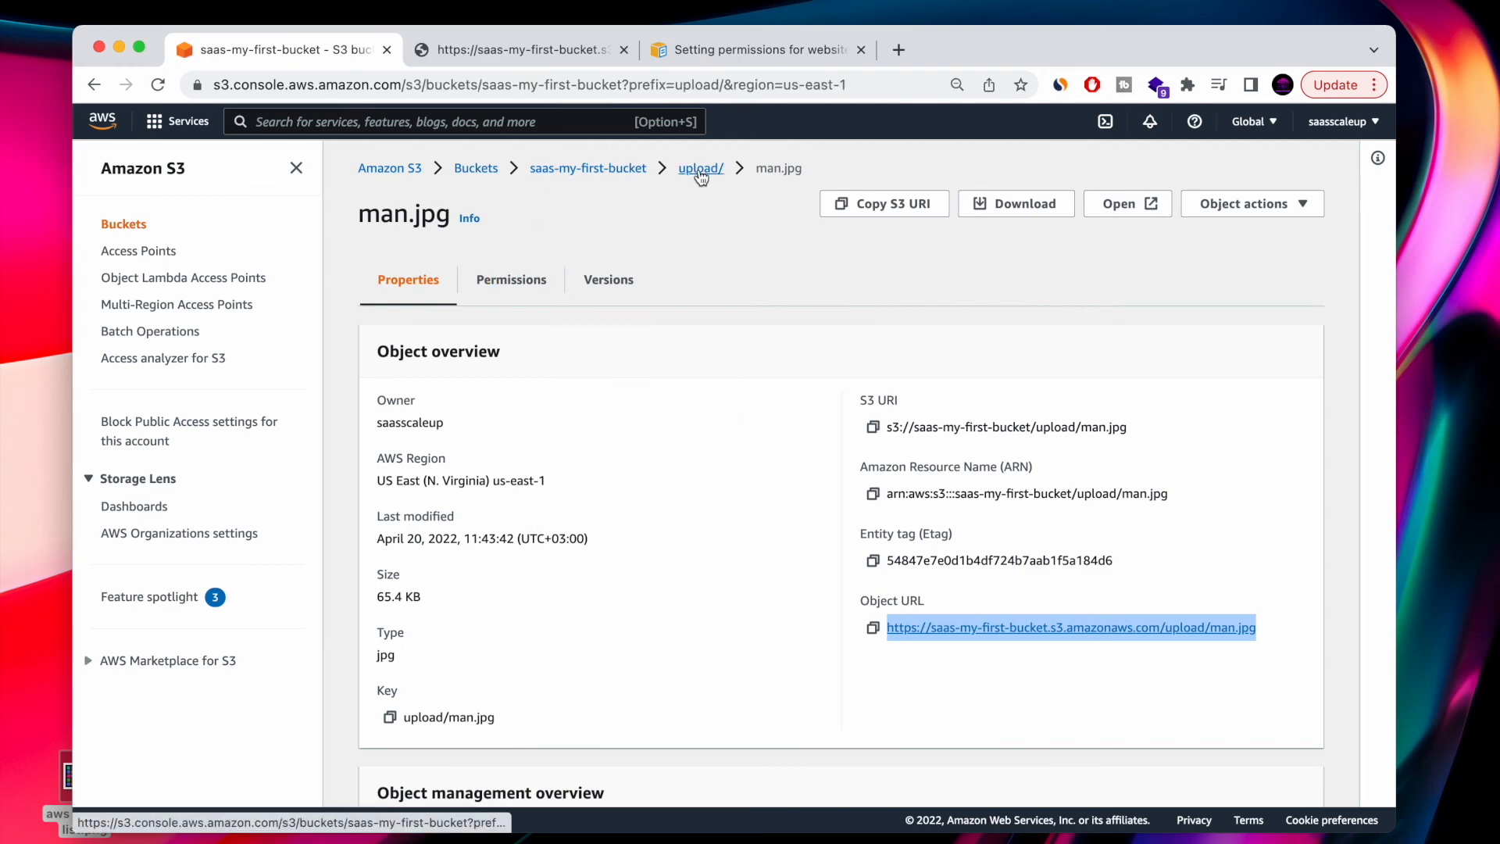
left_click(508, 549)
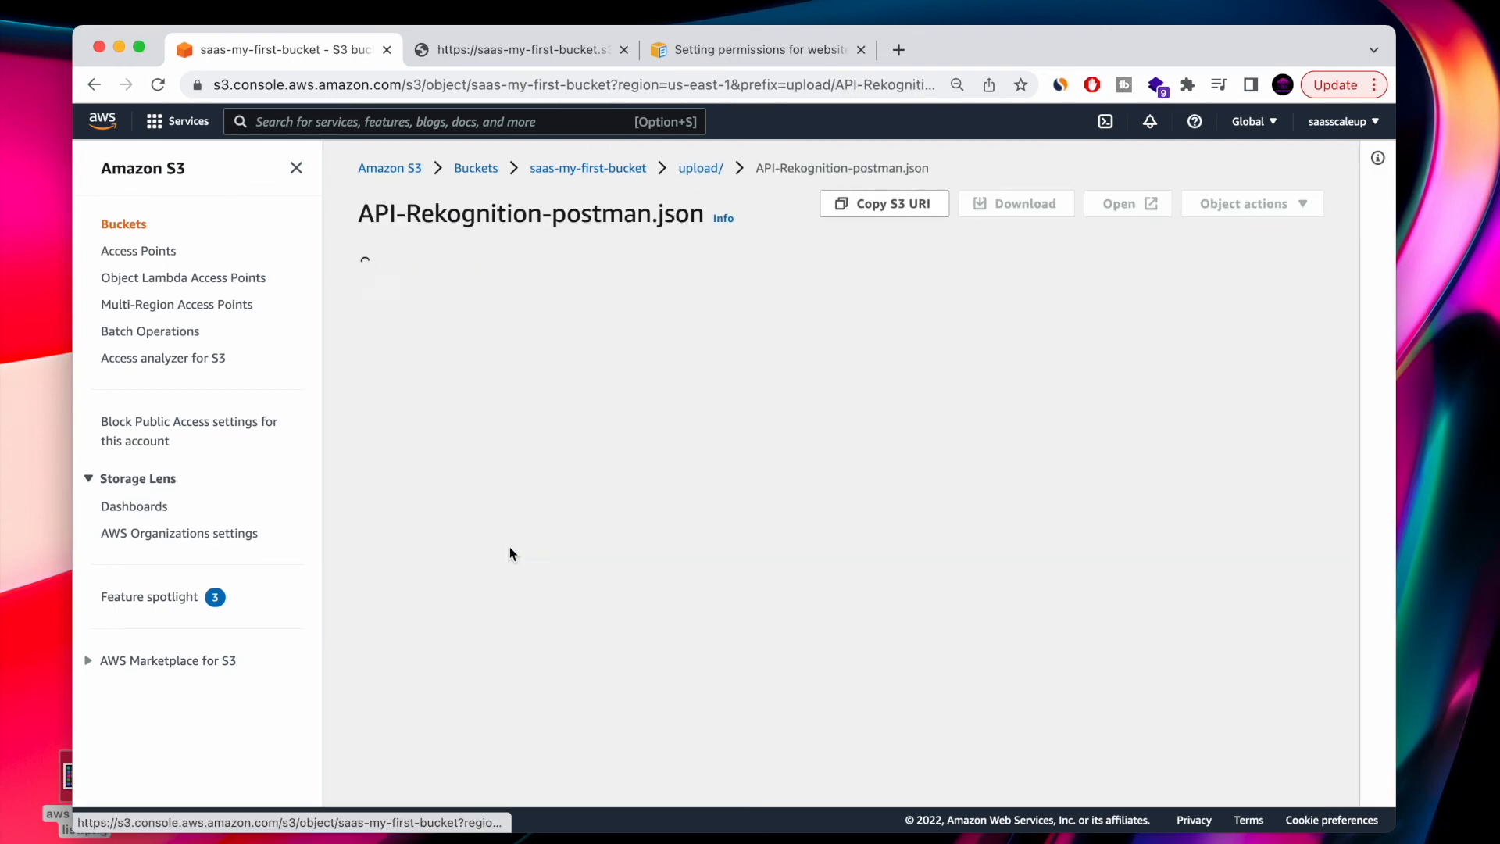
right_click(1077, 637)
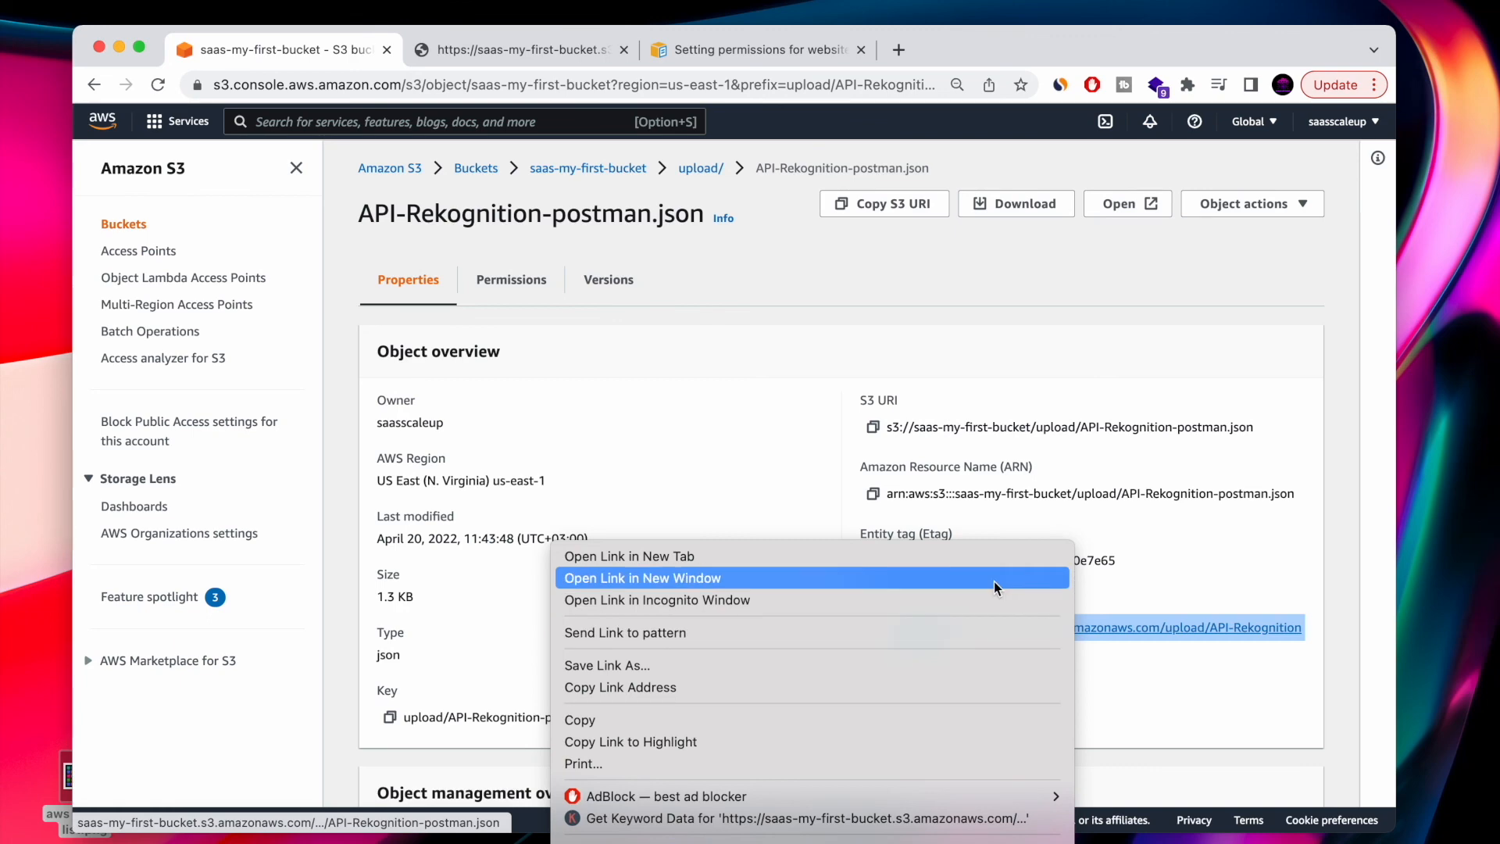
left_click(971, 556)
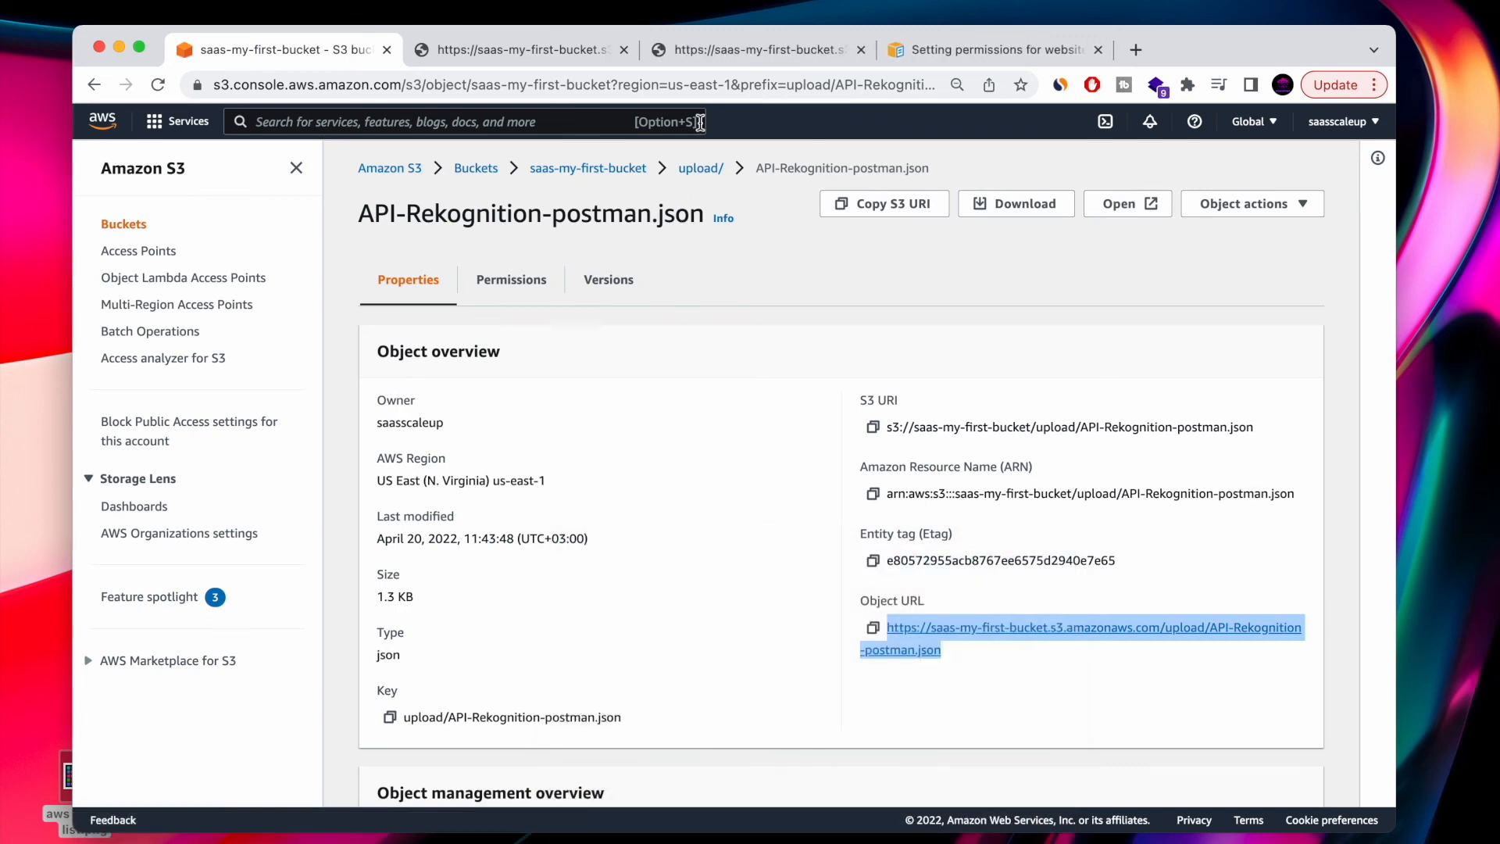
left_click(759, 54)
scroll(339, 438, "down", 3)
scroll(339, 438, "up", 3)
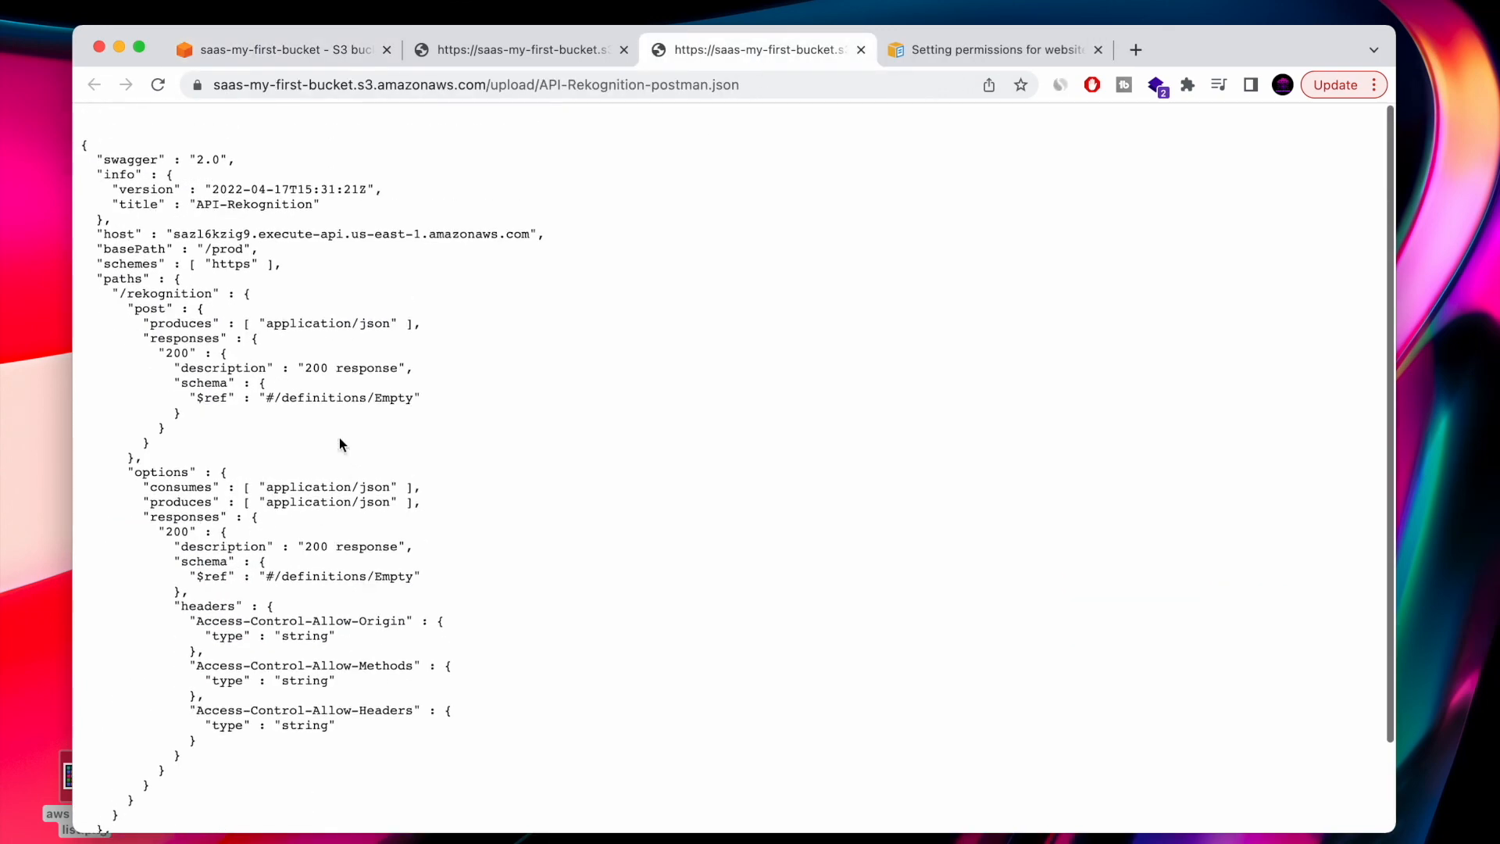
left_click(860, 49)
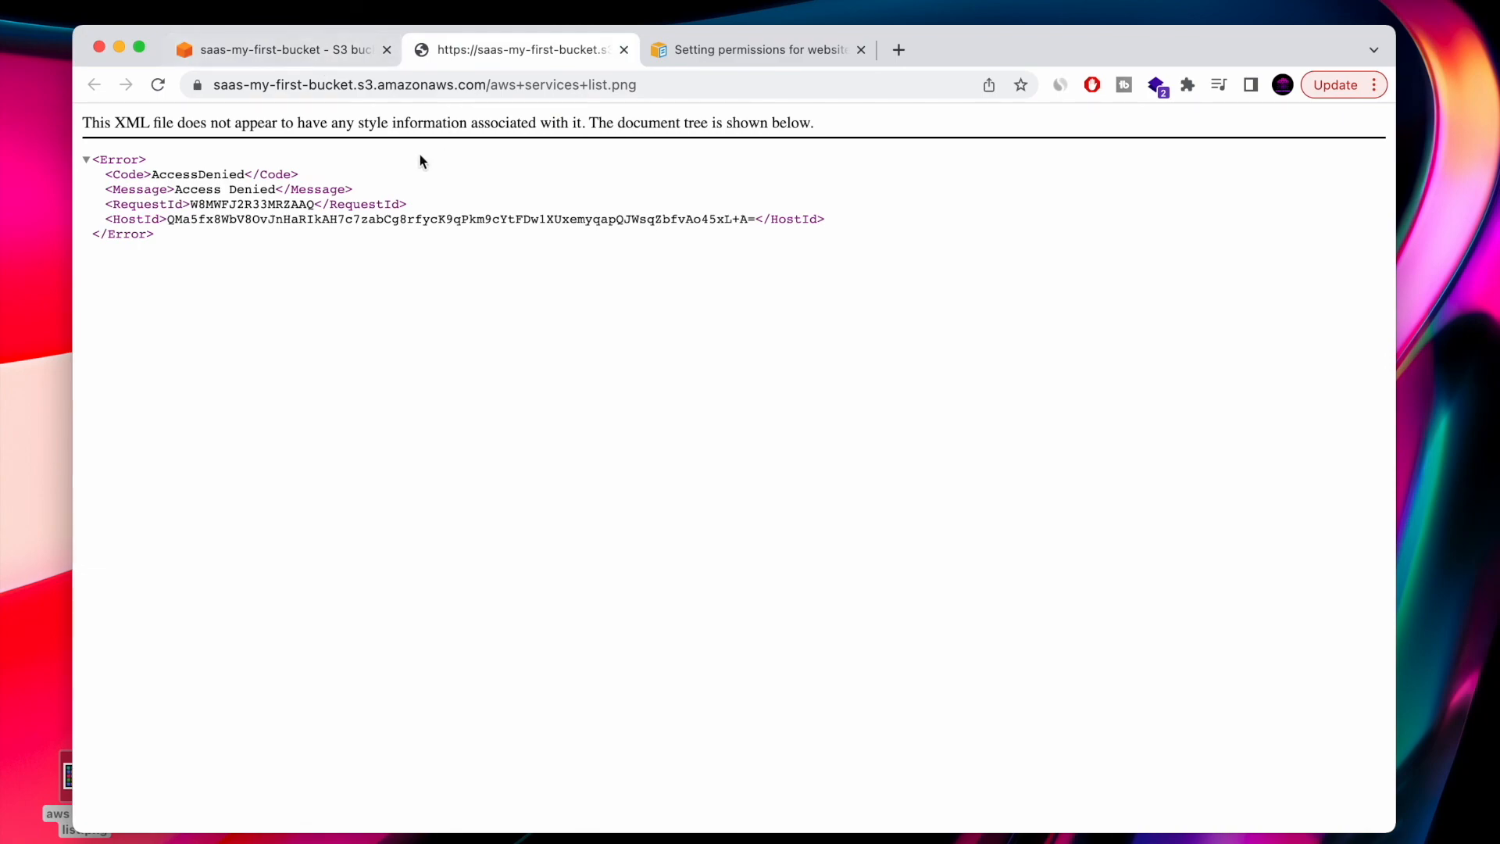
left_click(311, 54)
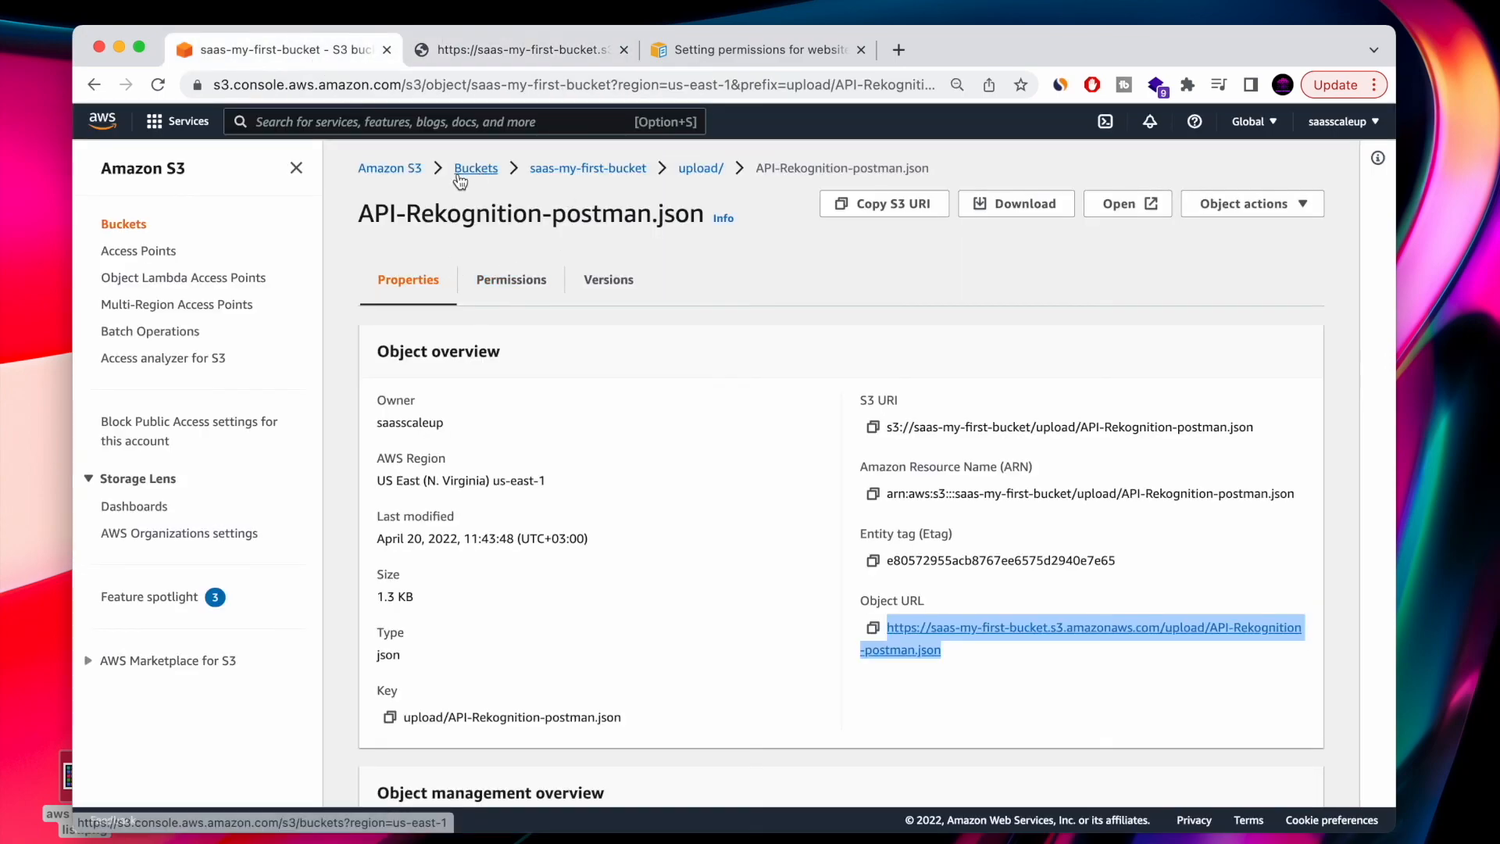